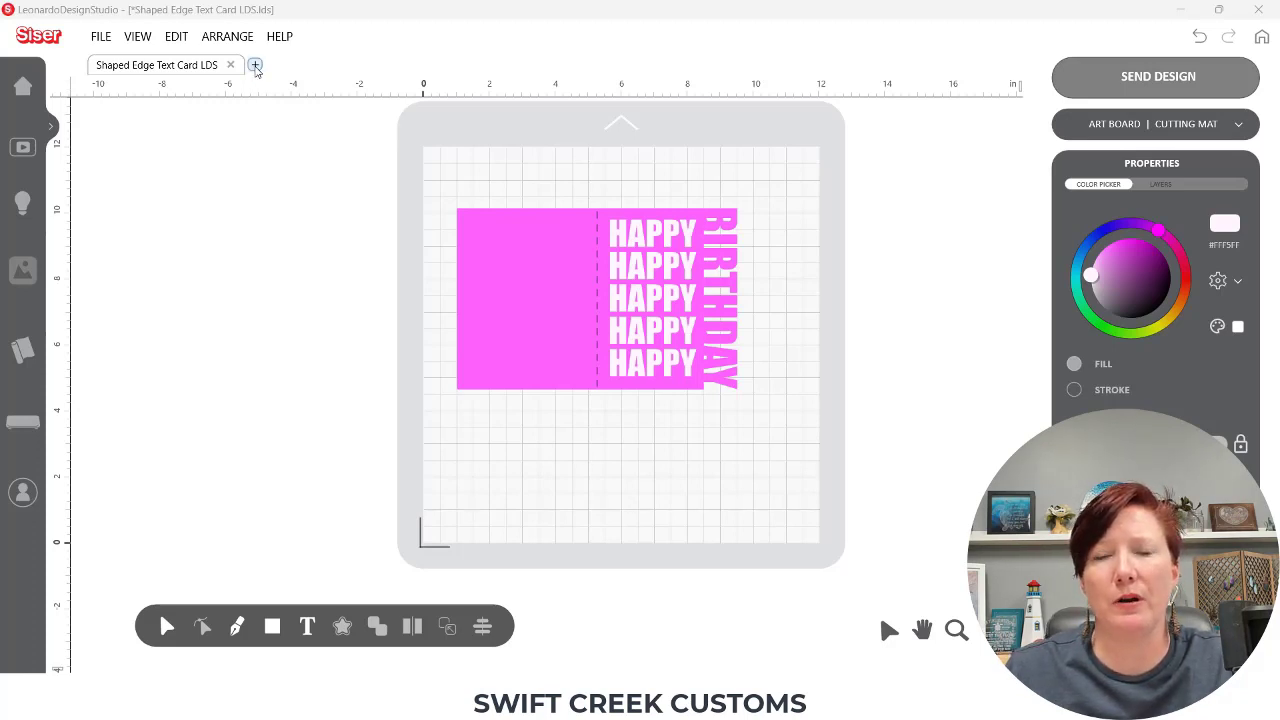
Start a new design, draw a rectangle about 7.5 by 4 in on the mat's upper half, and fill it pink #F98AF9
left_click(255, 66)
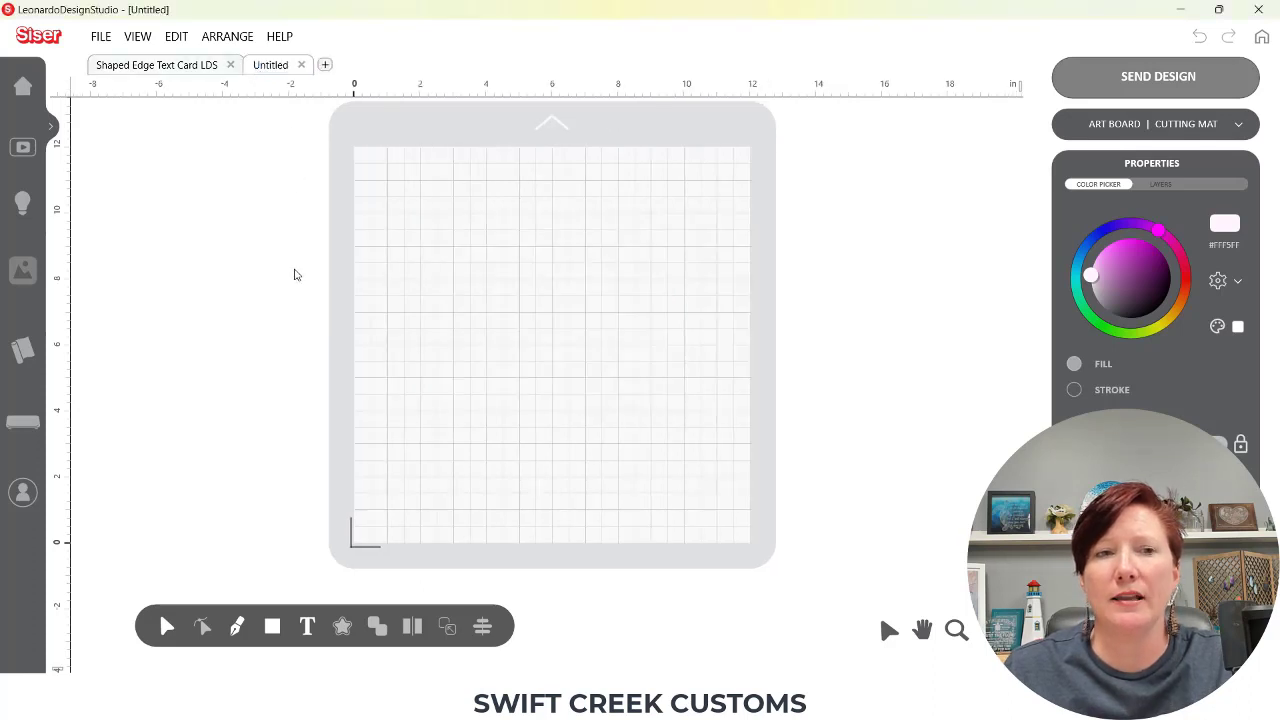
mouse_move(273, 635)
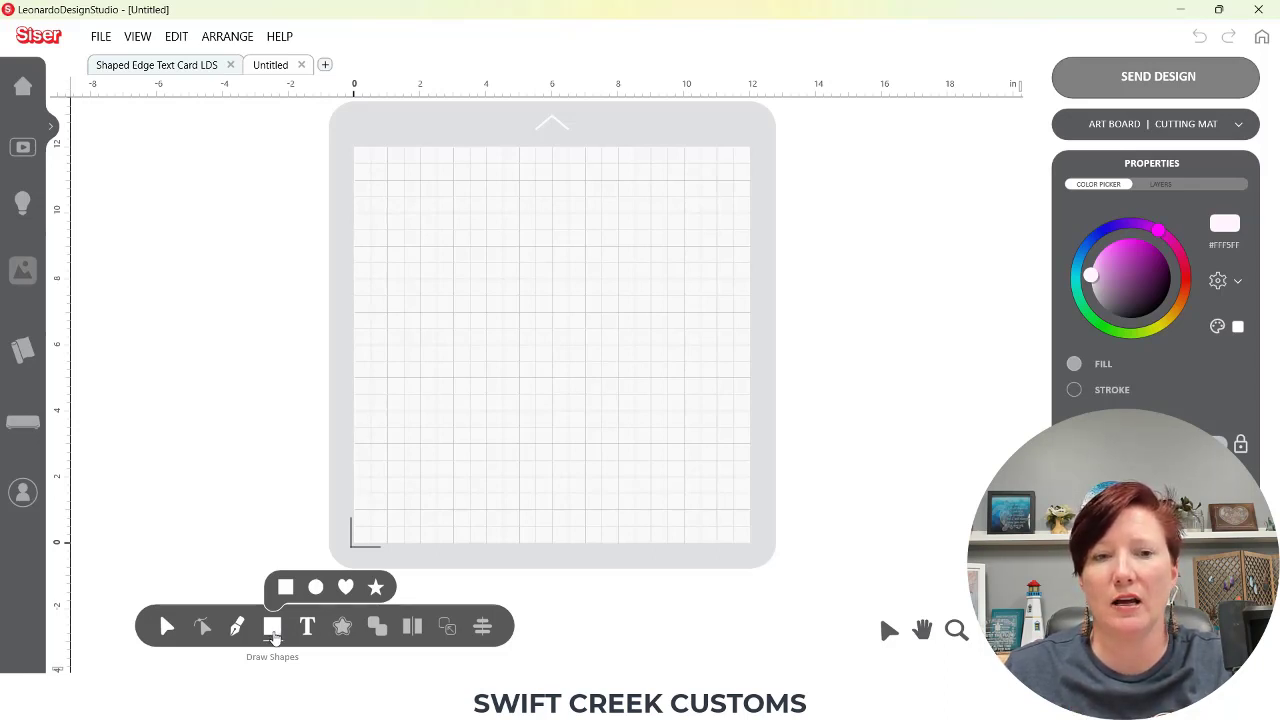
left_click(273, 634)
left_click(273, 634)
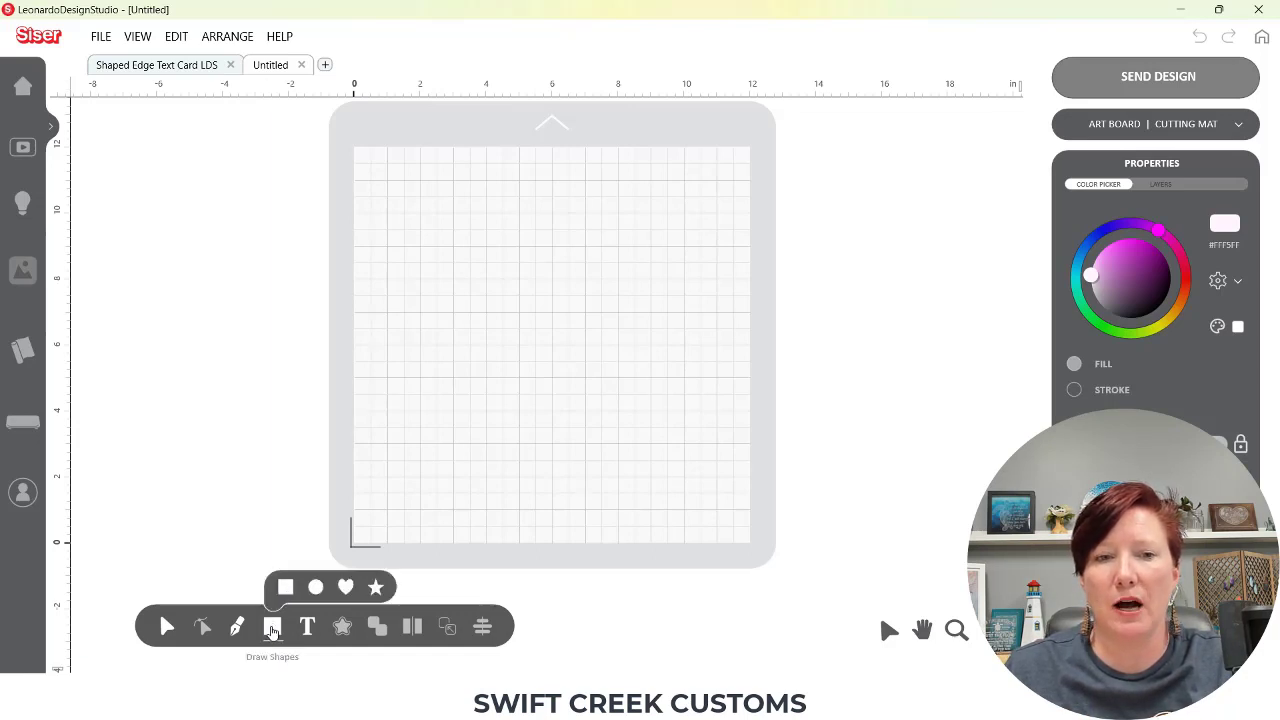
left_click(285, 587)
mouse_move(697, 393)
left_mouse_down()
mouse_move(405, 303)
mouse_move(403, 209)
mouse_move(546, 309)
mouse_move(655, 350)
left_mouse_up()
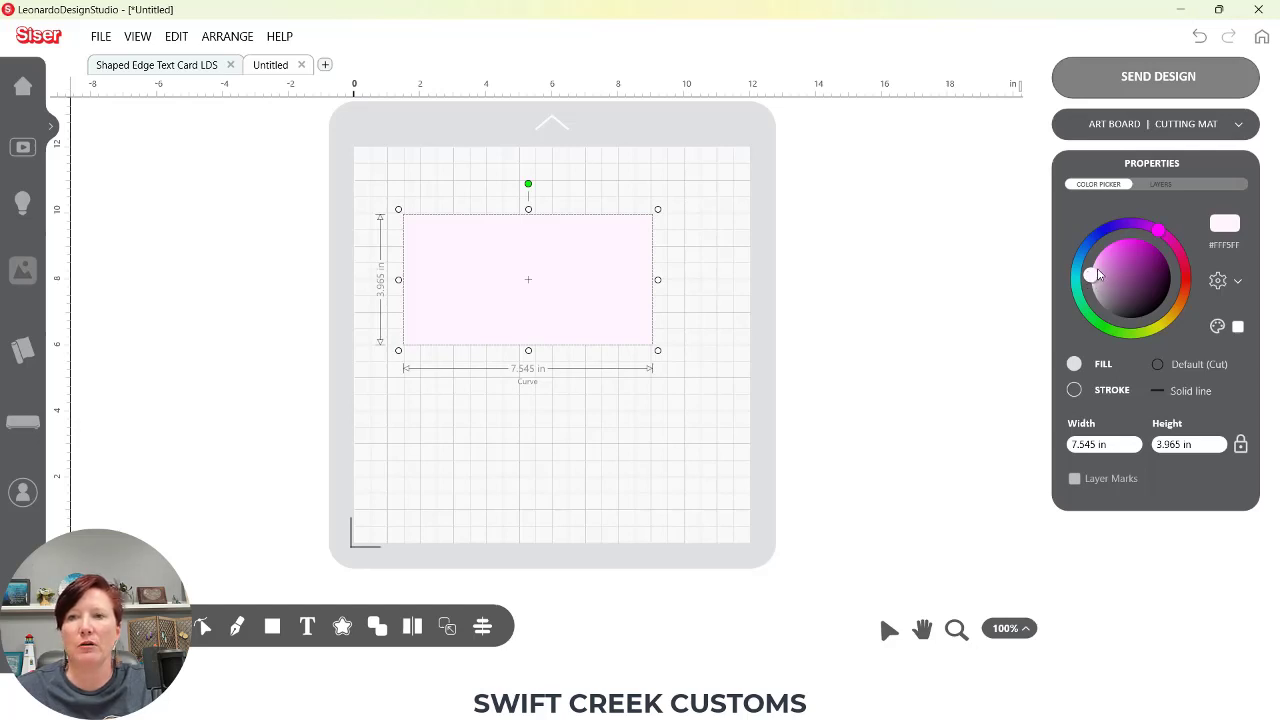
left_click_drag(1097, 280, 1106, 256)
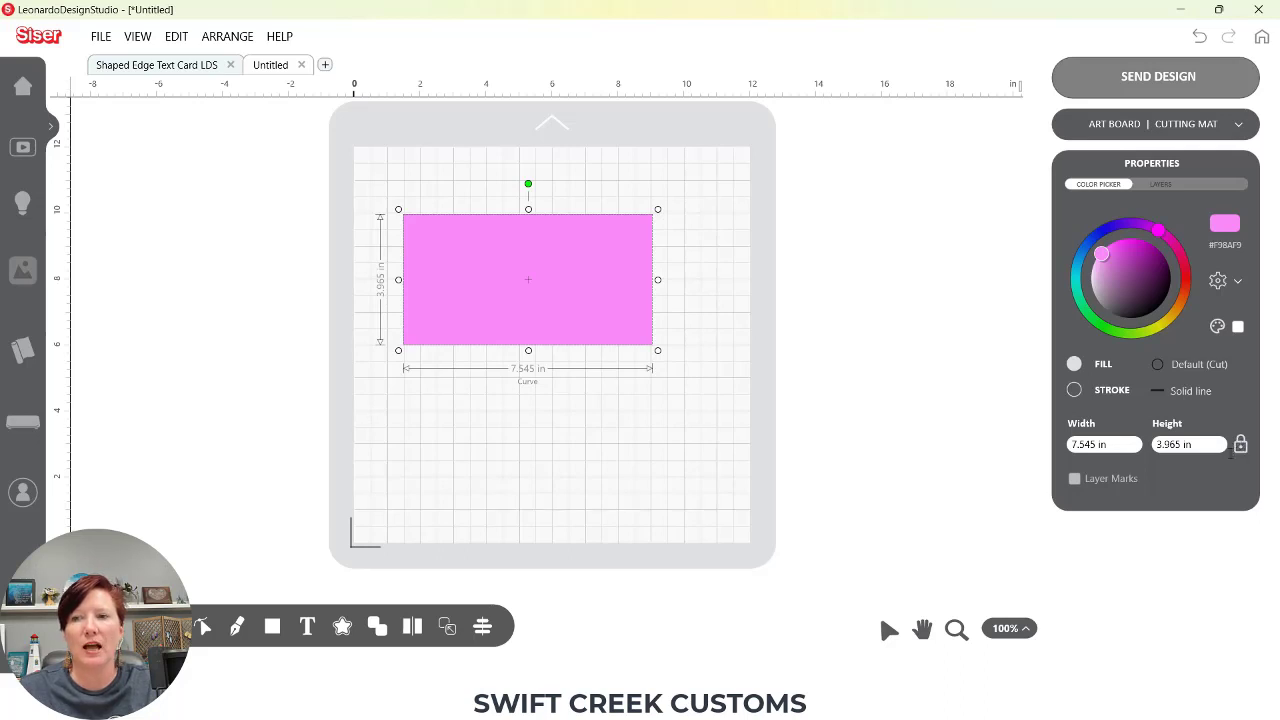
Resize the rectangle to 8.5 in wide and 5.5 in high, with the proportions unlocked for the height
left_click(1093, 443)
triple_click(1093, 443)
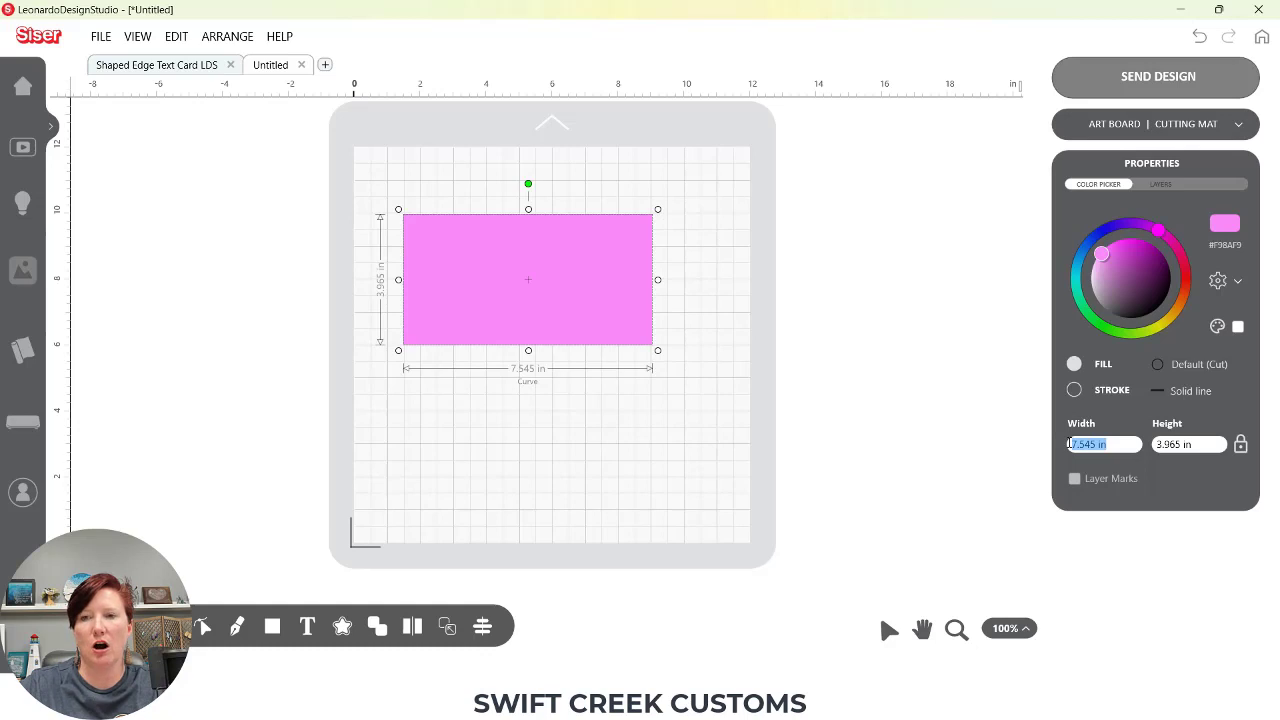
type("8.5")
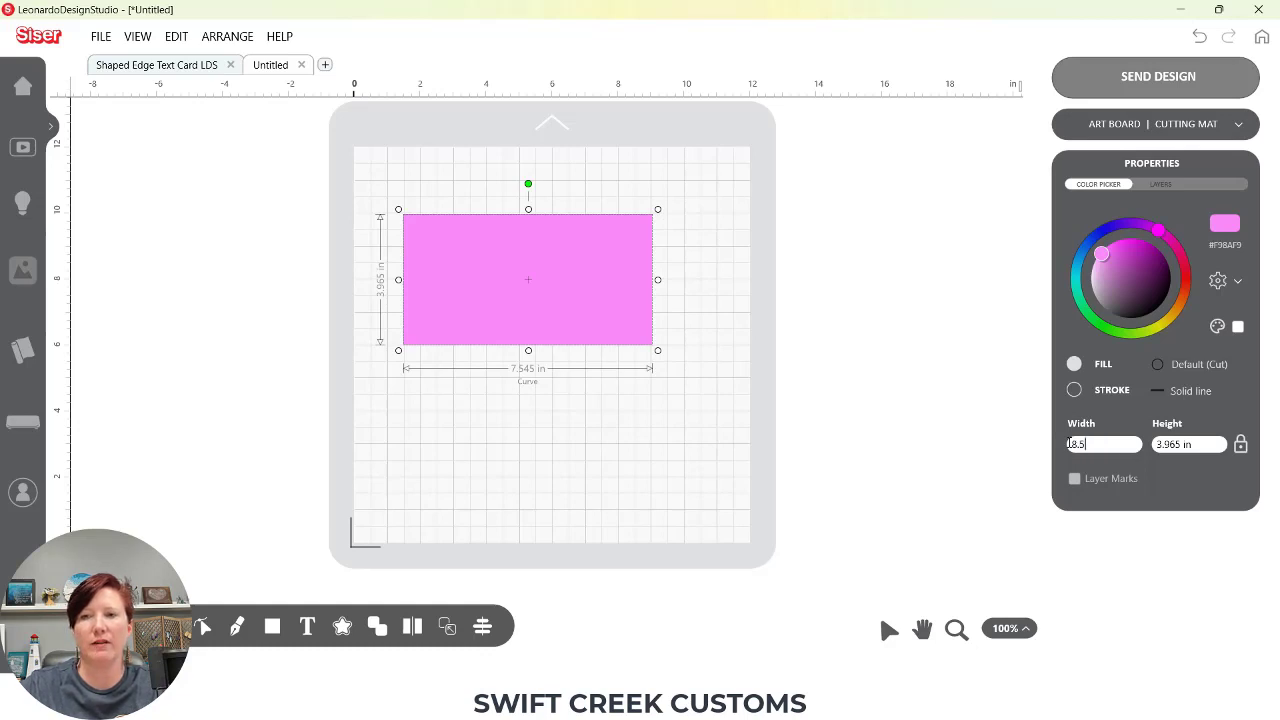
key("Return")
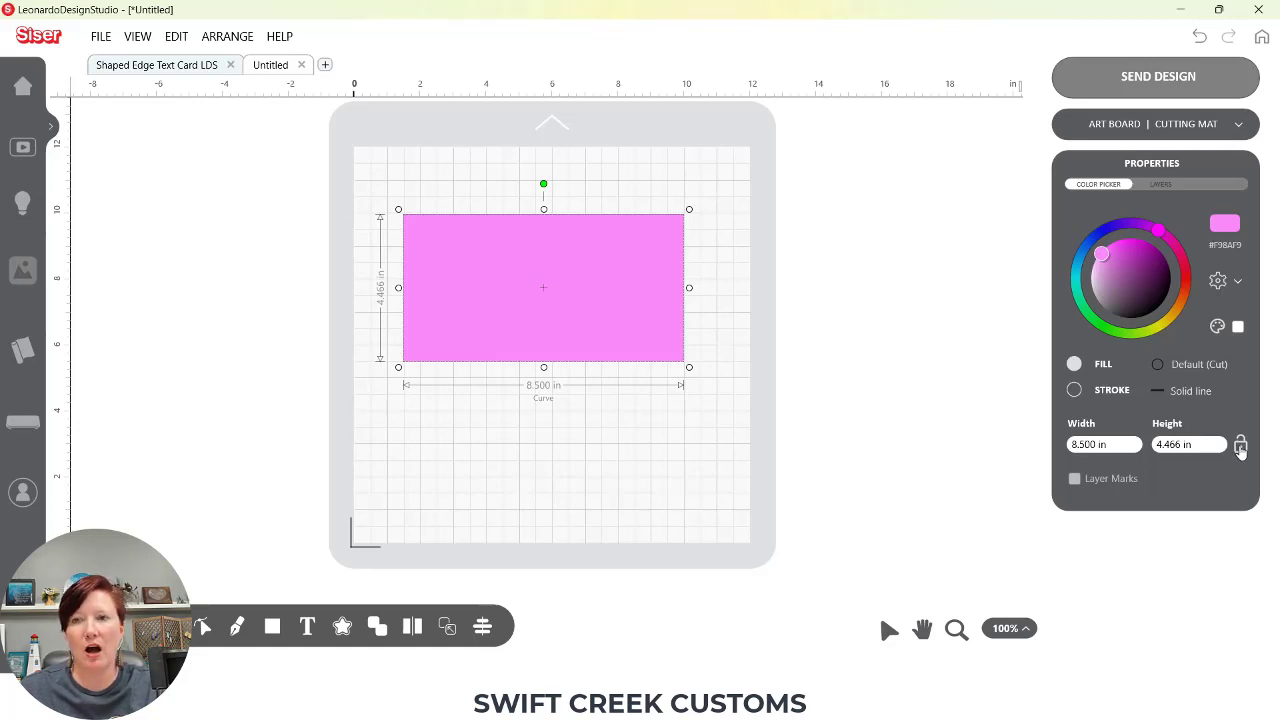
key("Tab")
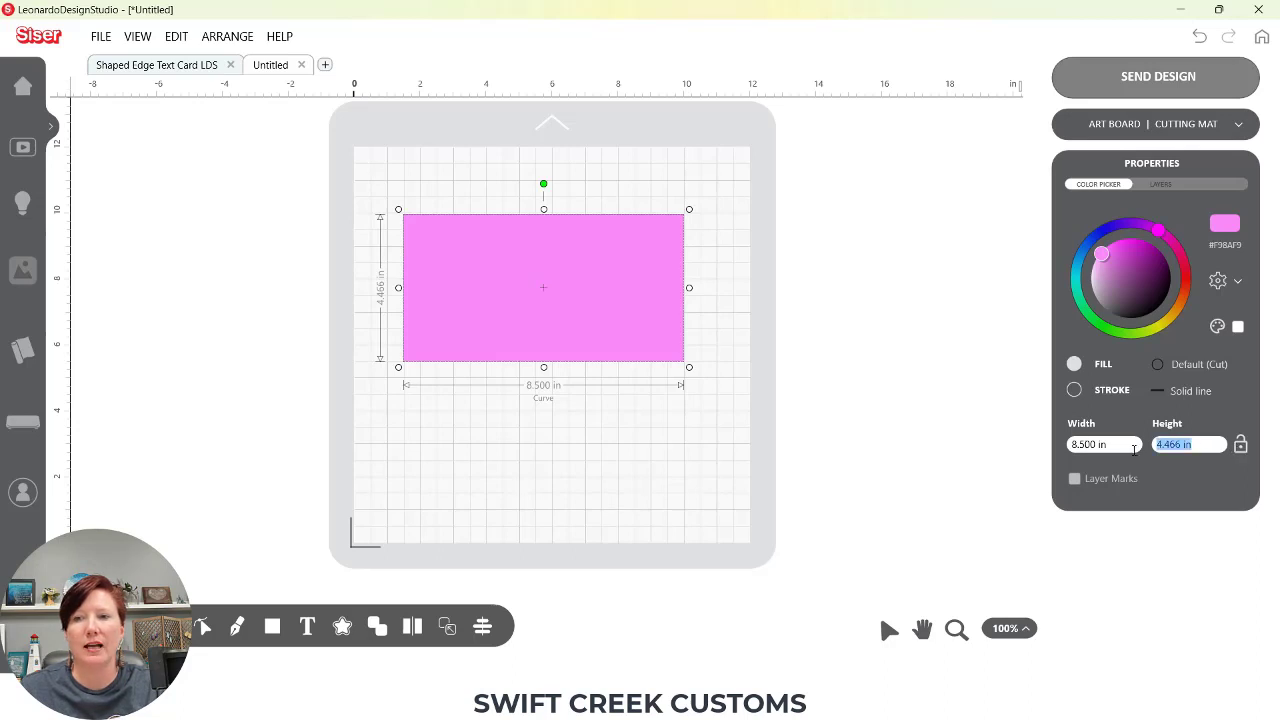
type("5")
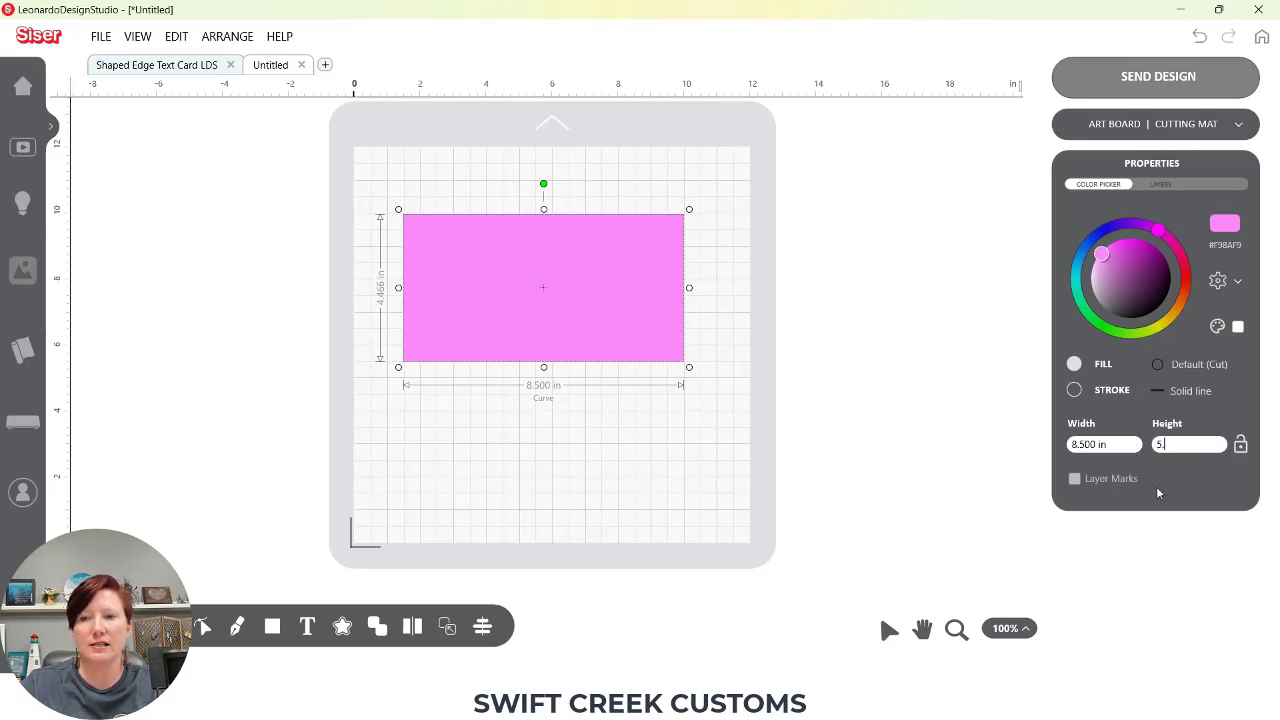
type(".5")
key("Return")
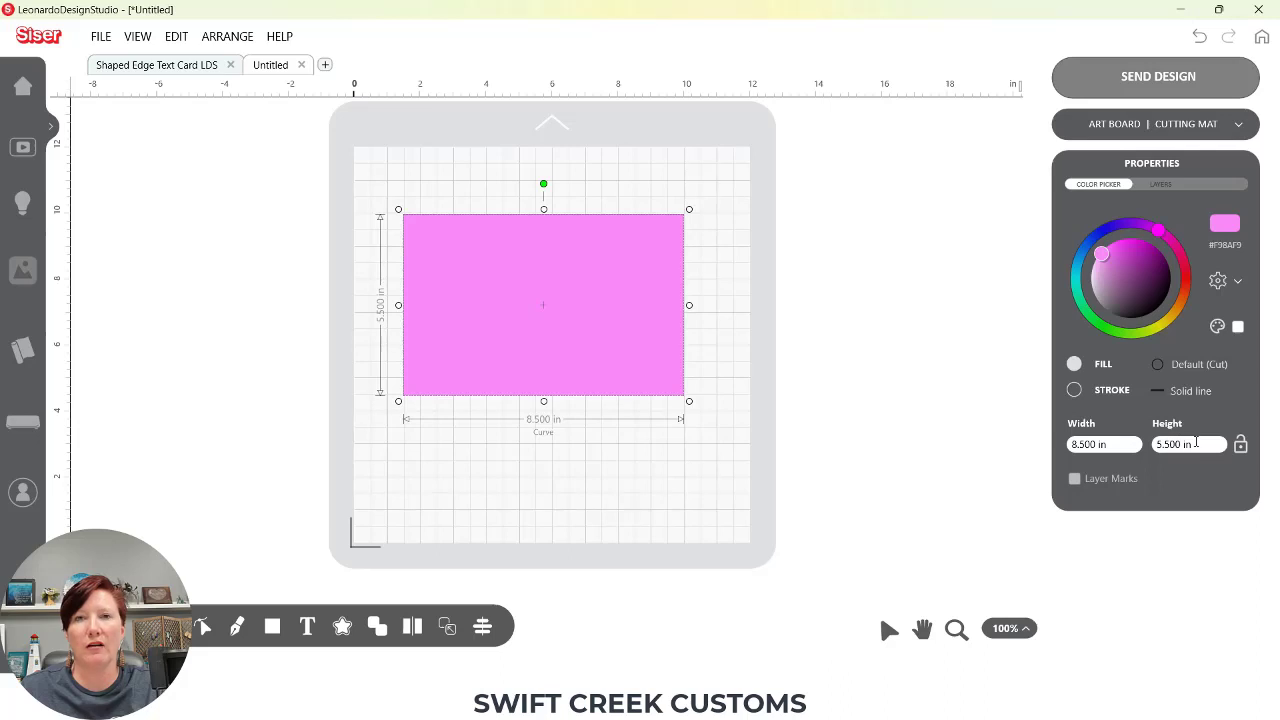
left_click(1166, 444)
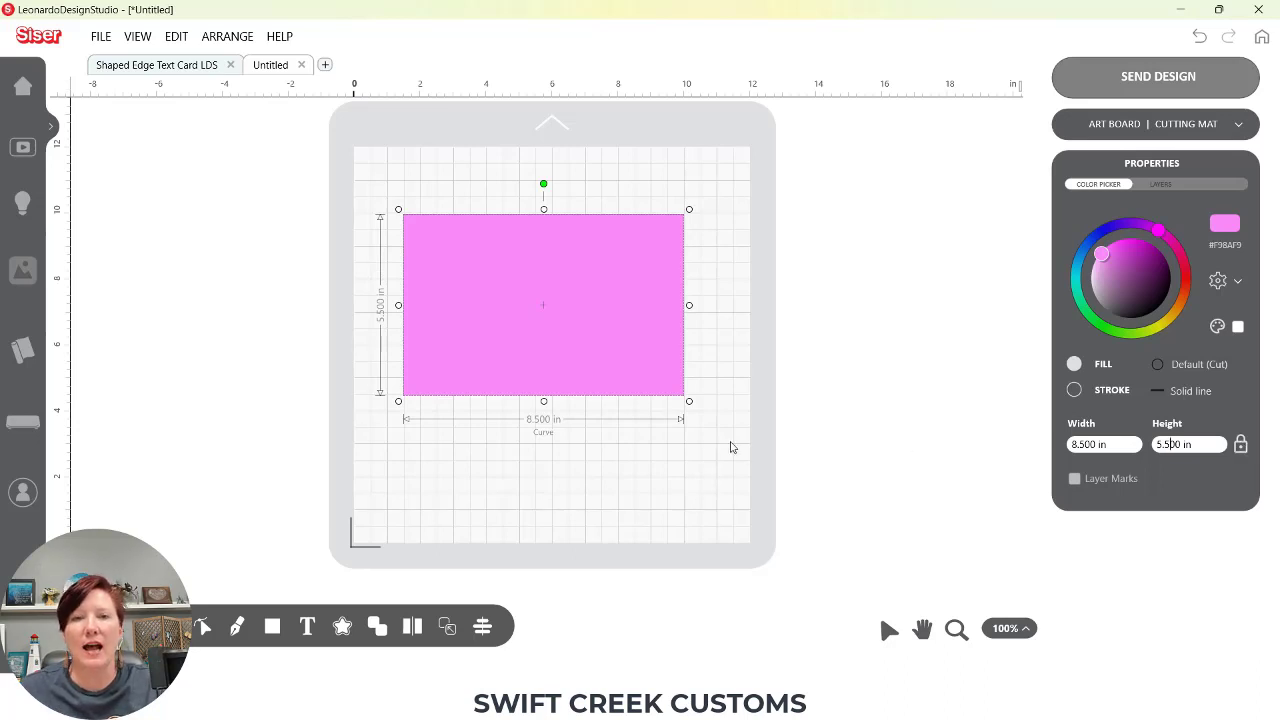
Draw a straight vertical line about 6.6 in long with the Pen tool, crossing the rectangle near its middle
mouse_move(236, 628)
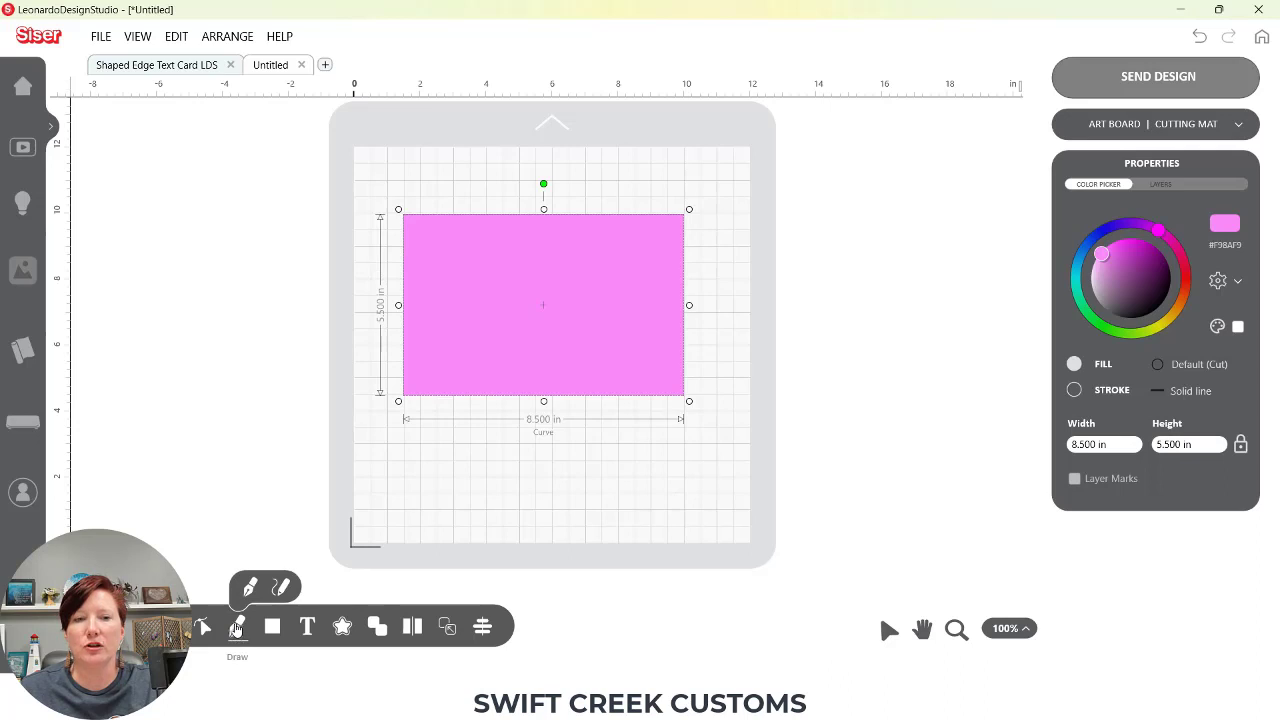
left_click(249, 592)
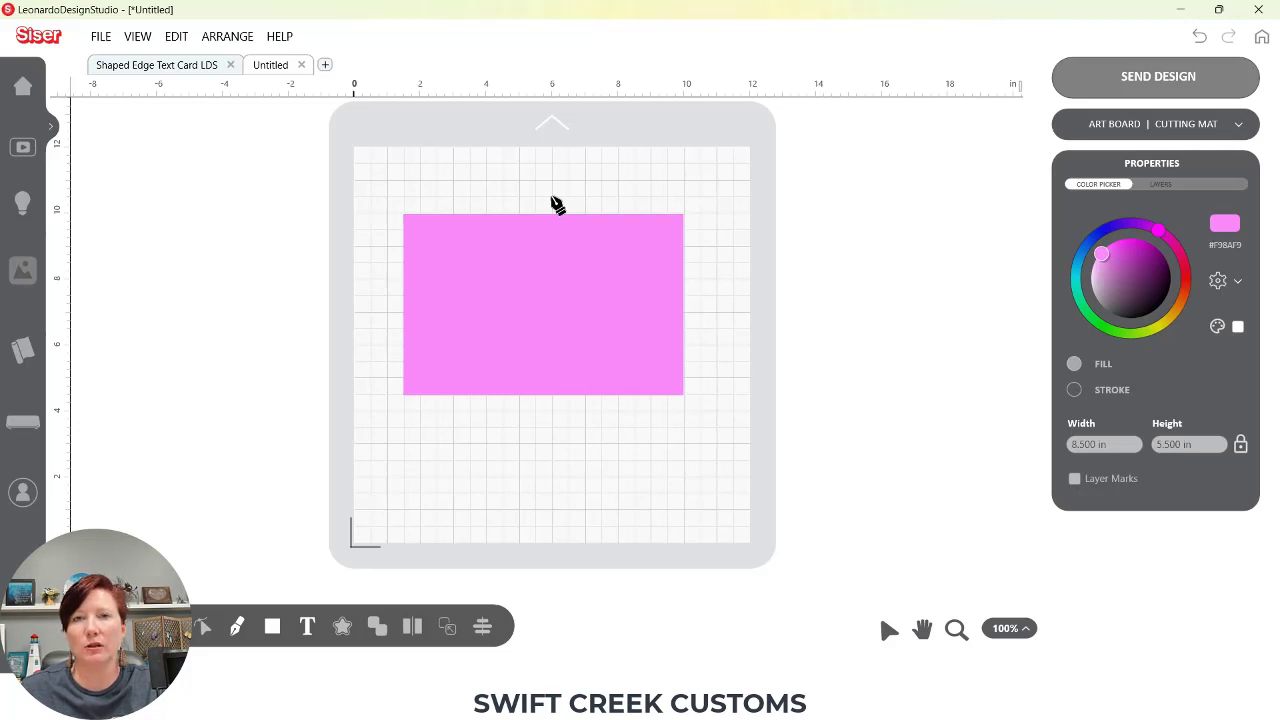
left_click(551, 196)
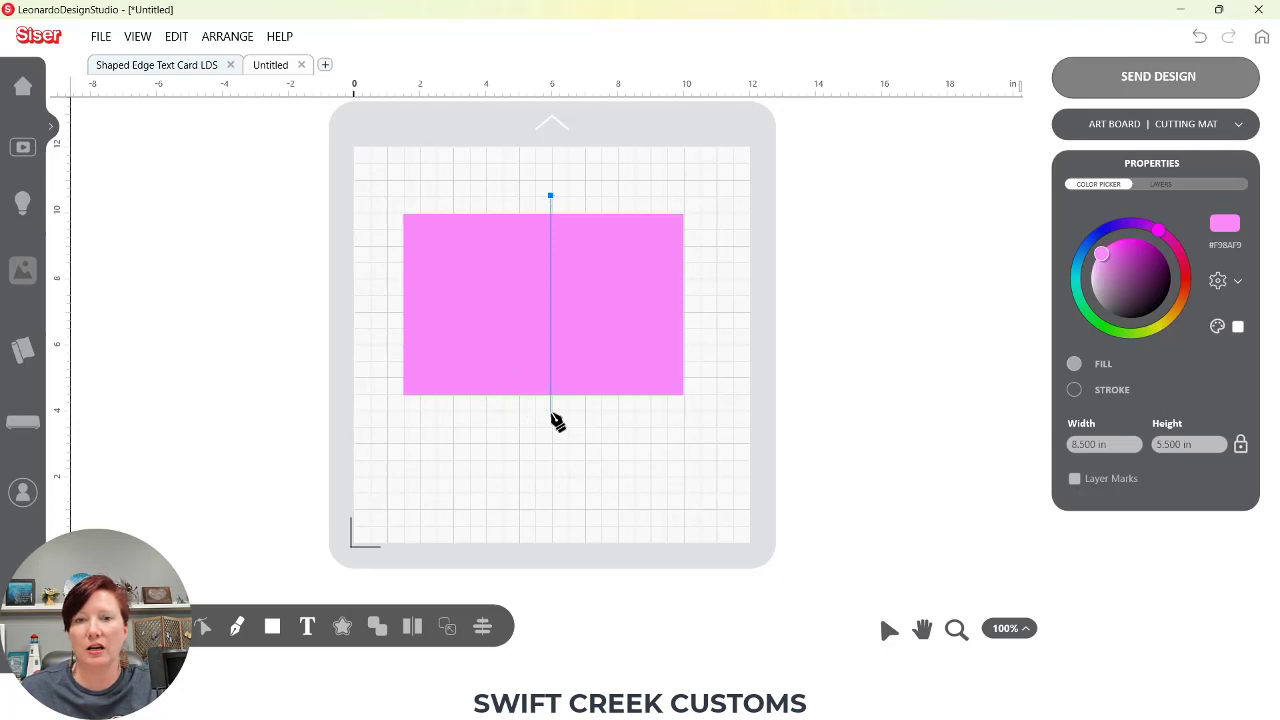
left_click(551, 412)
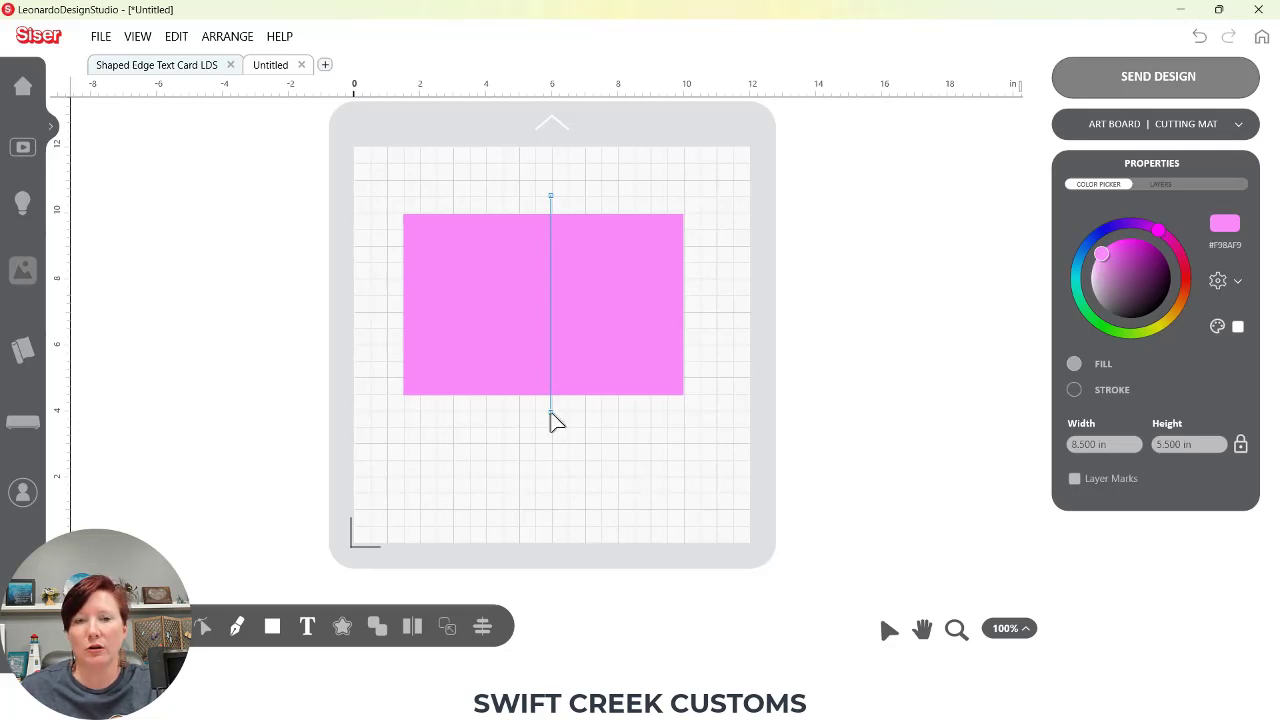
right_click(556, 420)
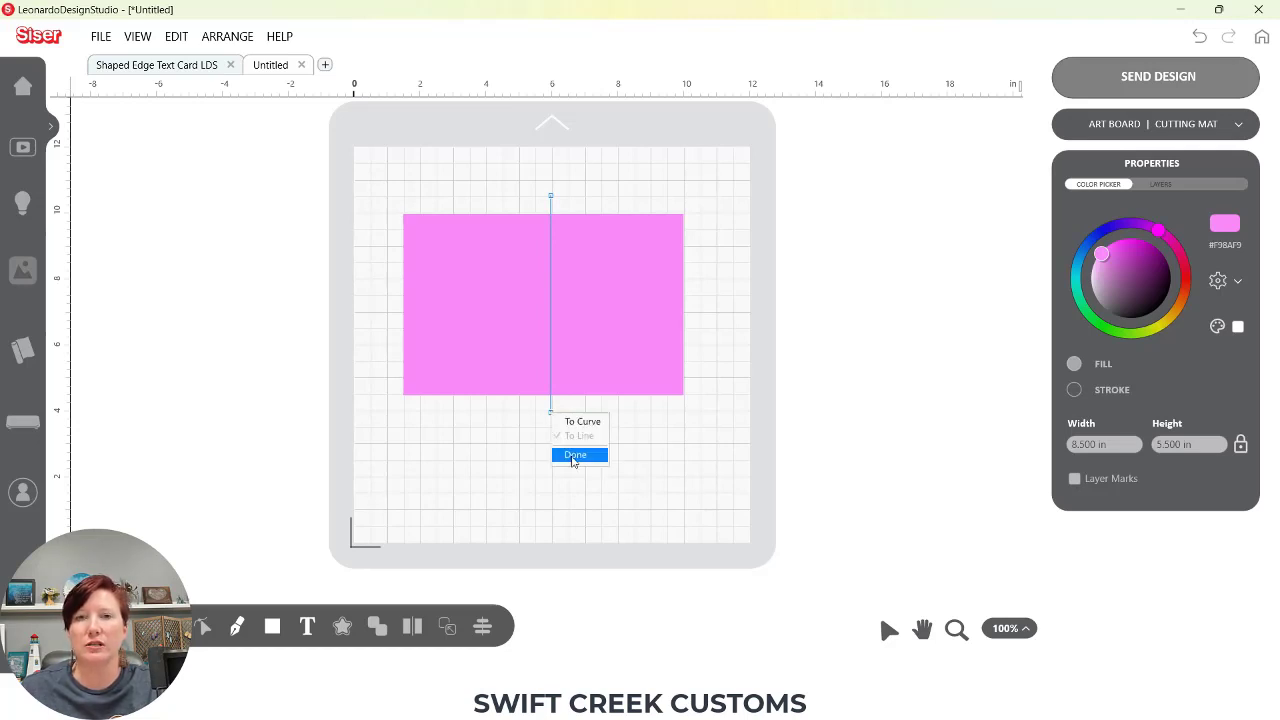
left_click(574, 456)
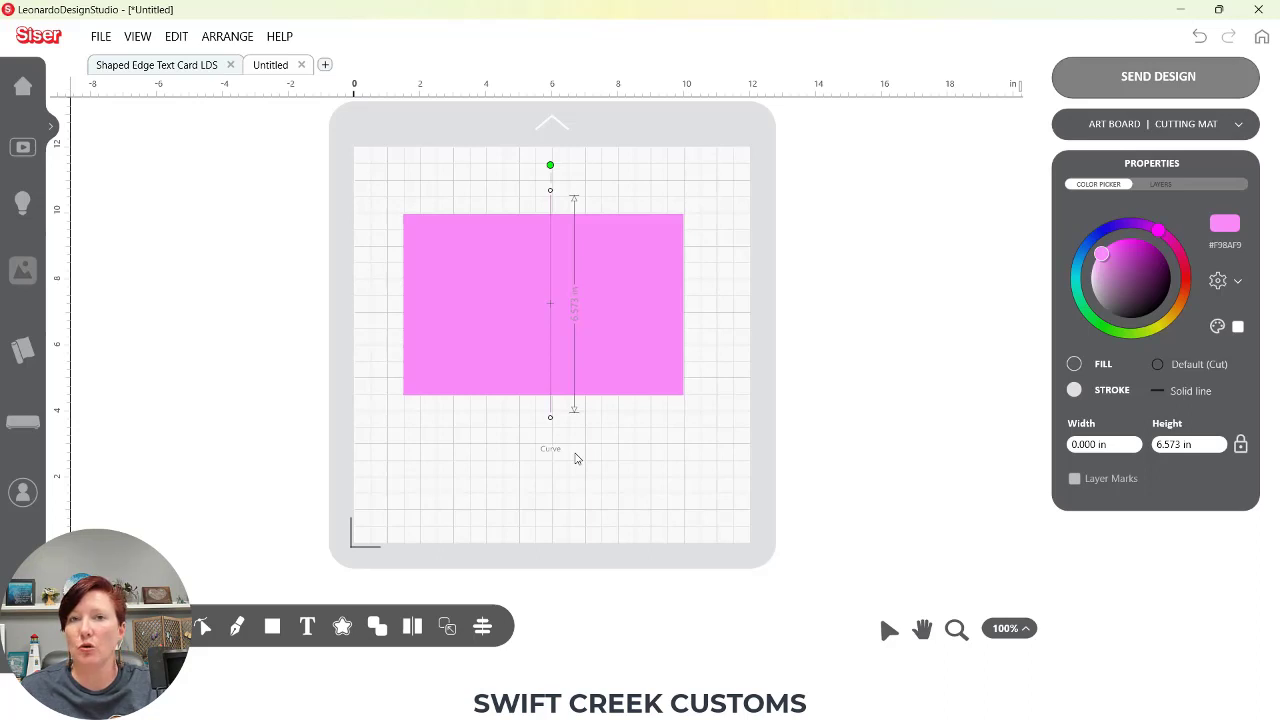
left_click(1202, 368)
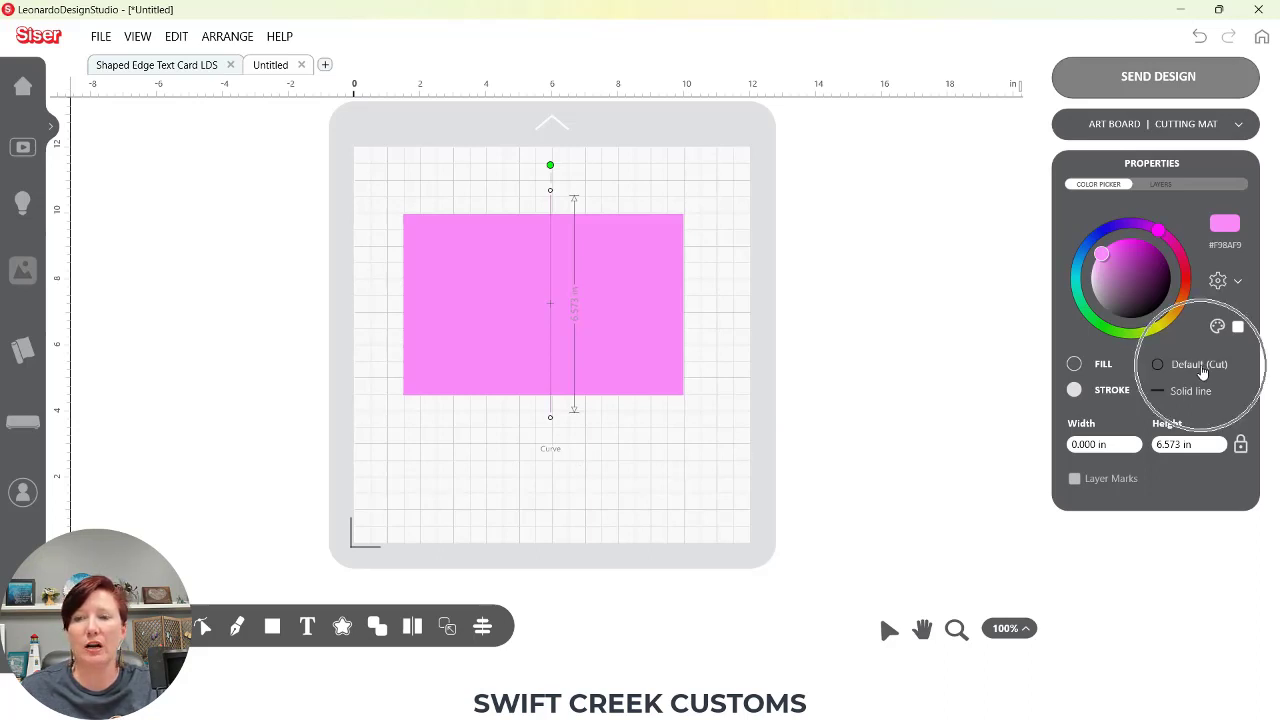
left_click(1201, 369)
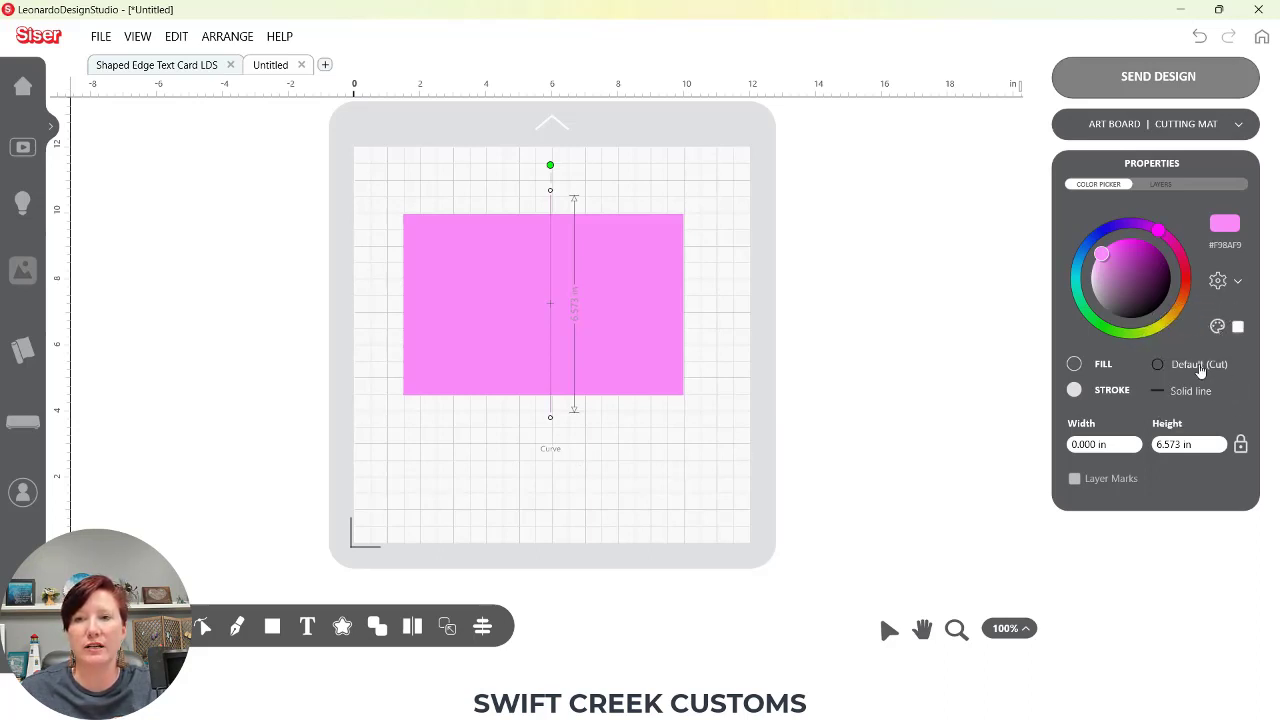
left_click(1200, 368)
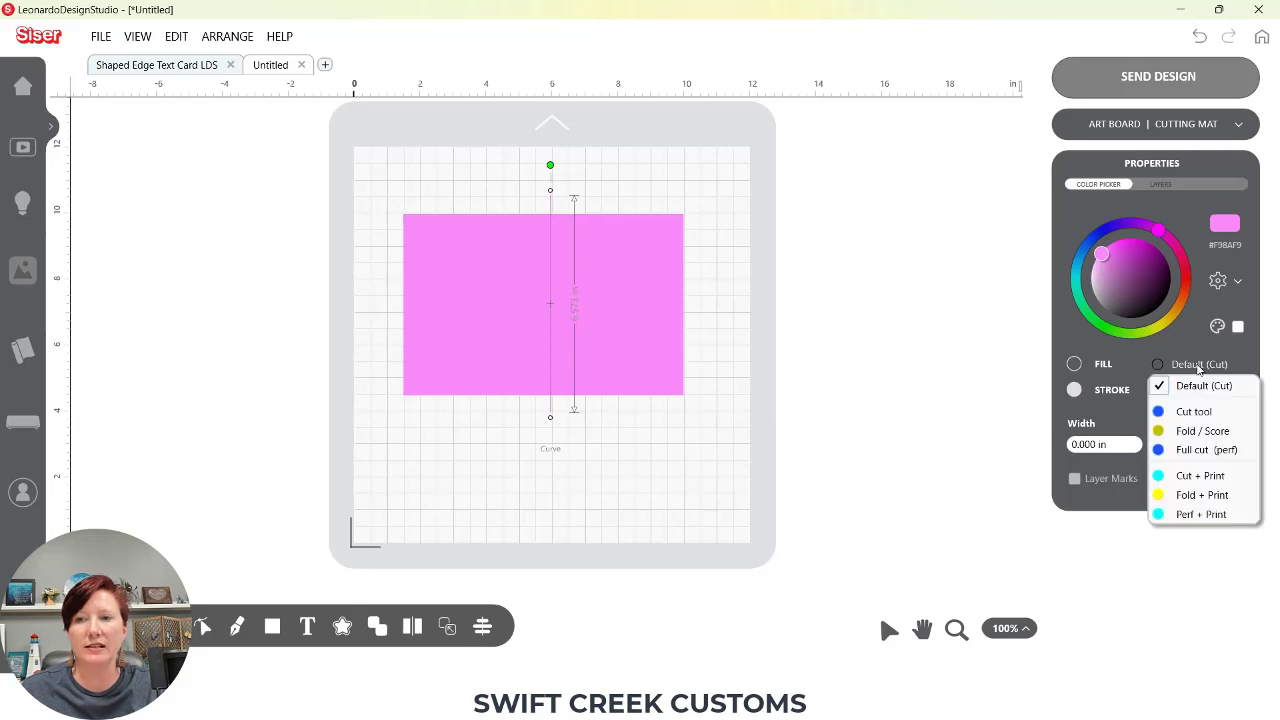
left_click(1198, 456)
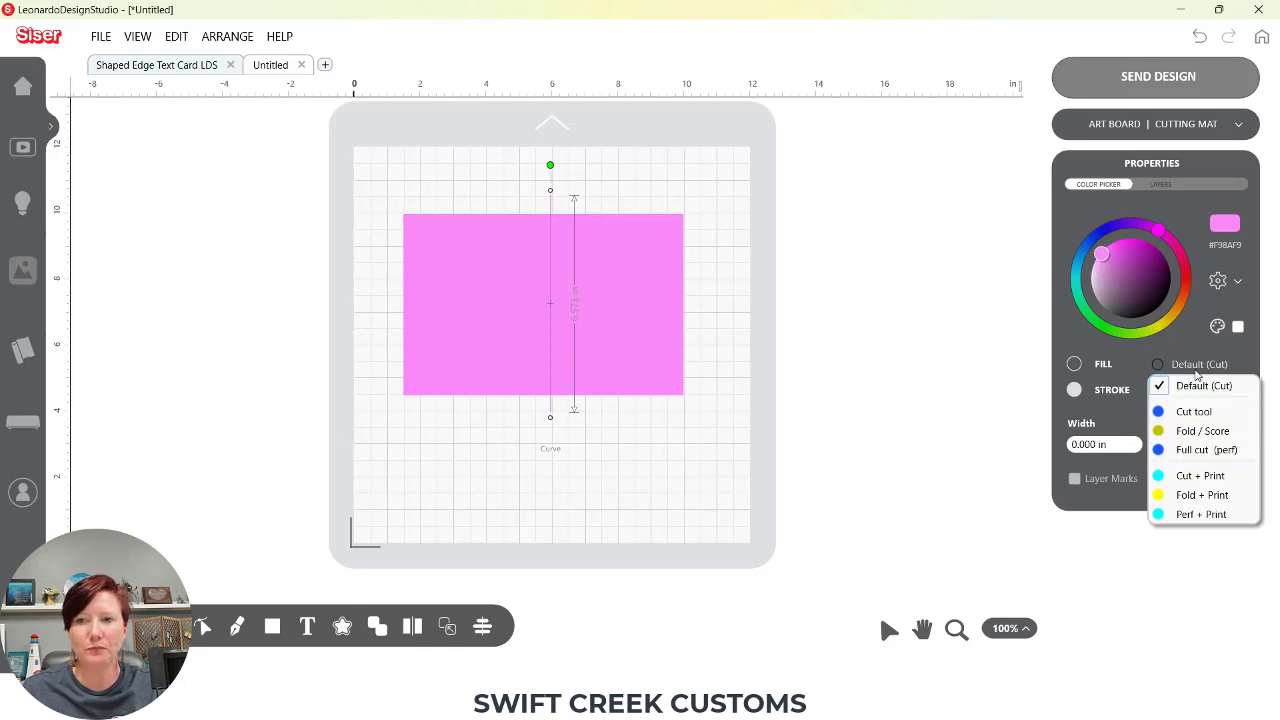
left_click(1188, 339)
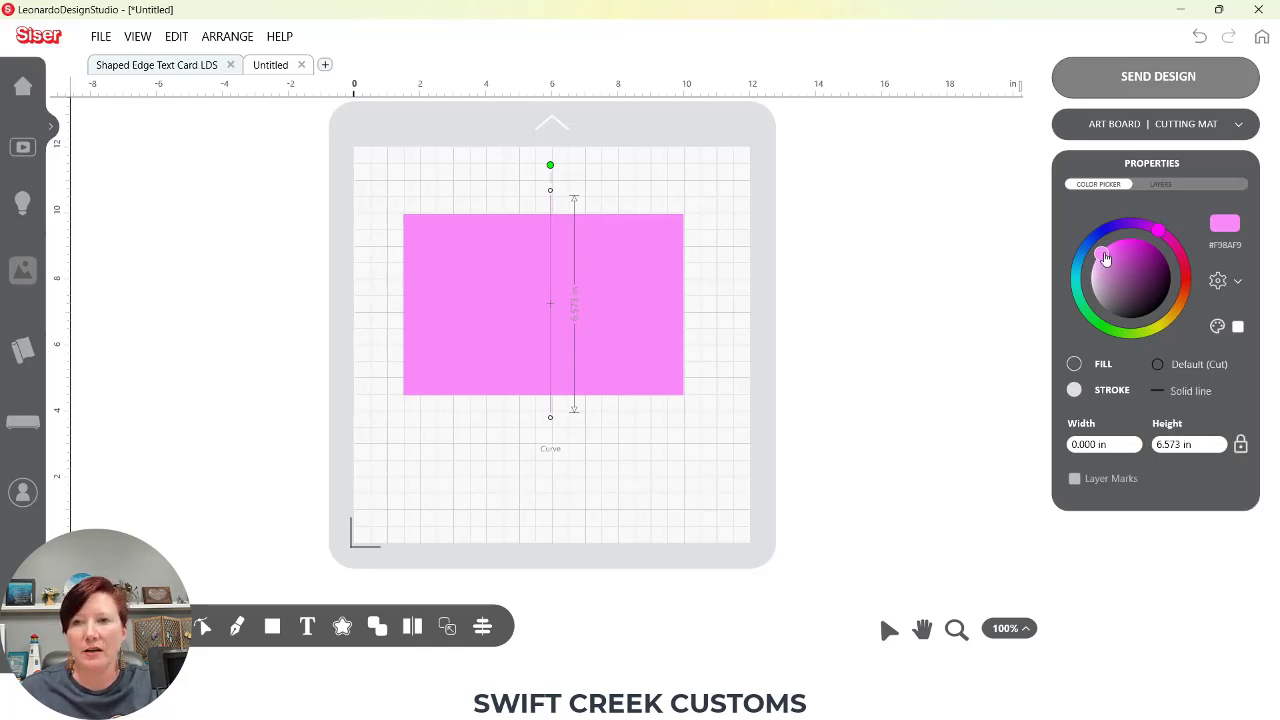
Style the vertical line as a black large dash and set its height to 5.5 in
left_click_drag(1103, 257, 1134, 323)
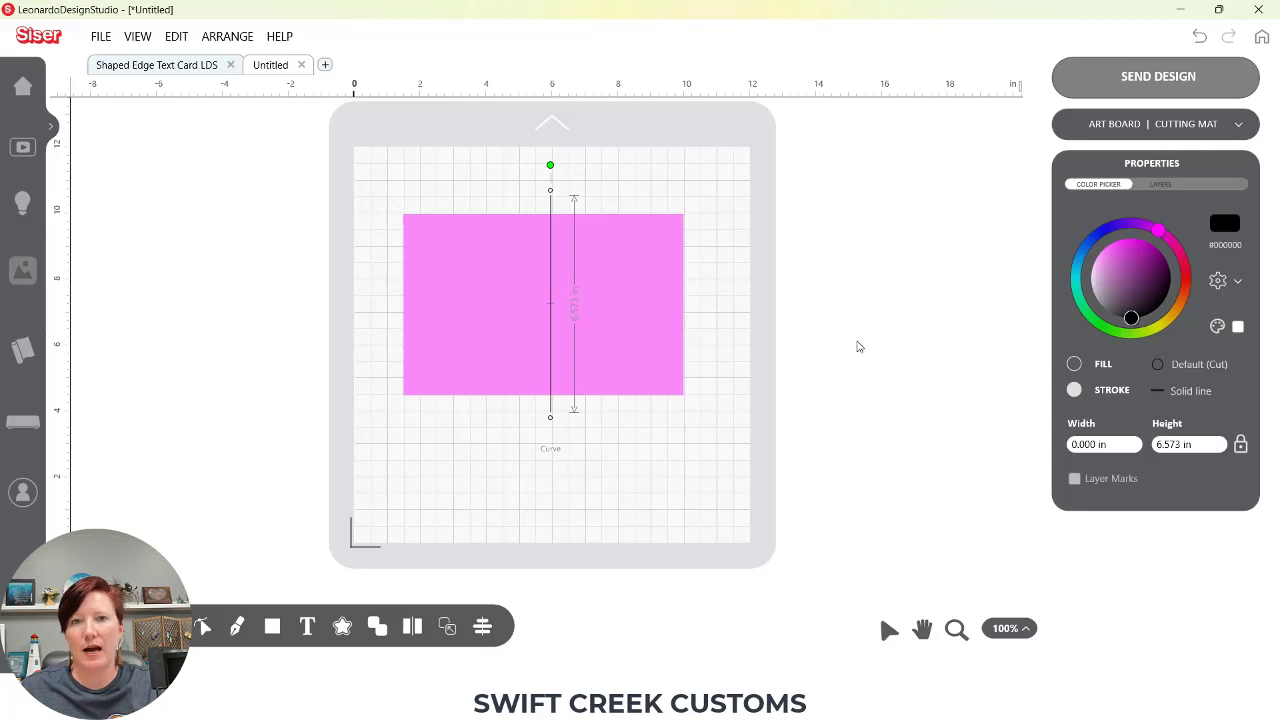
left_click(1190, 392)
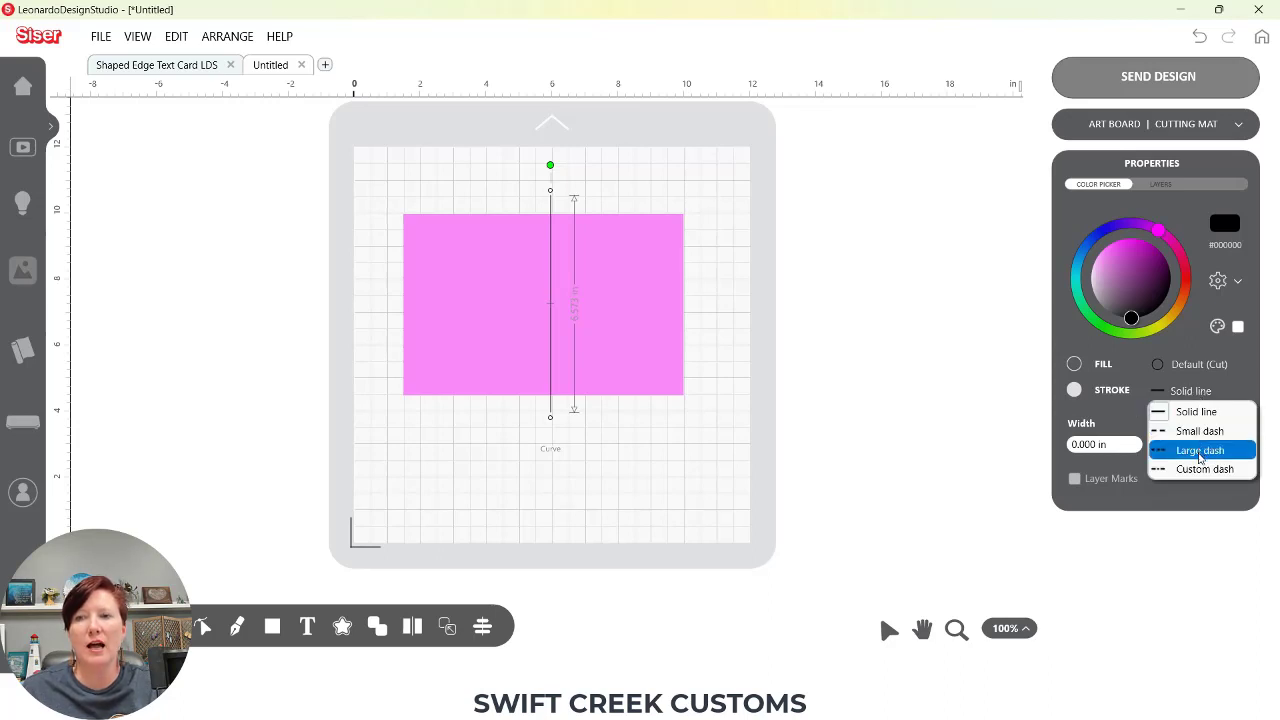
left_click(1200, 451)
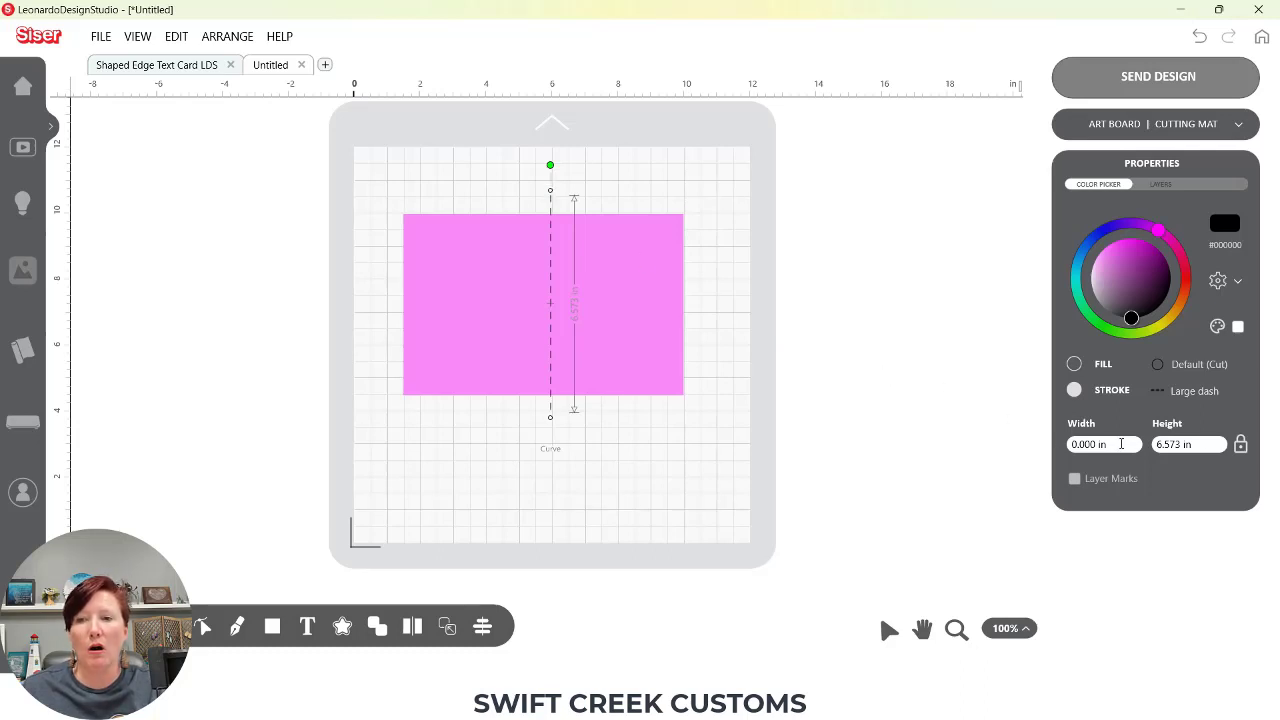
left_click_drag(1202, 444, 1155, 443)
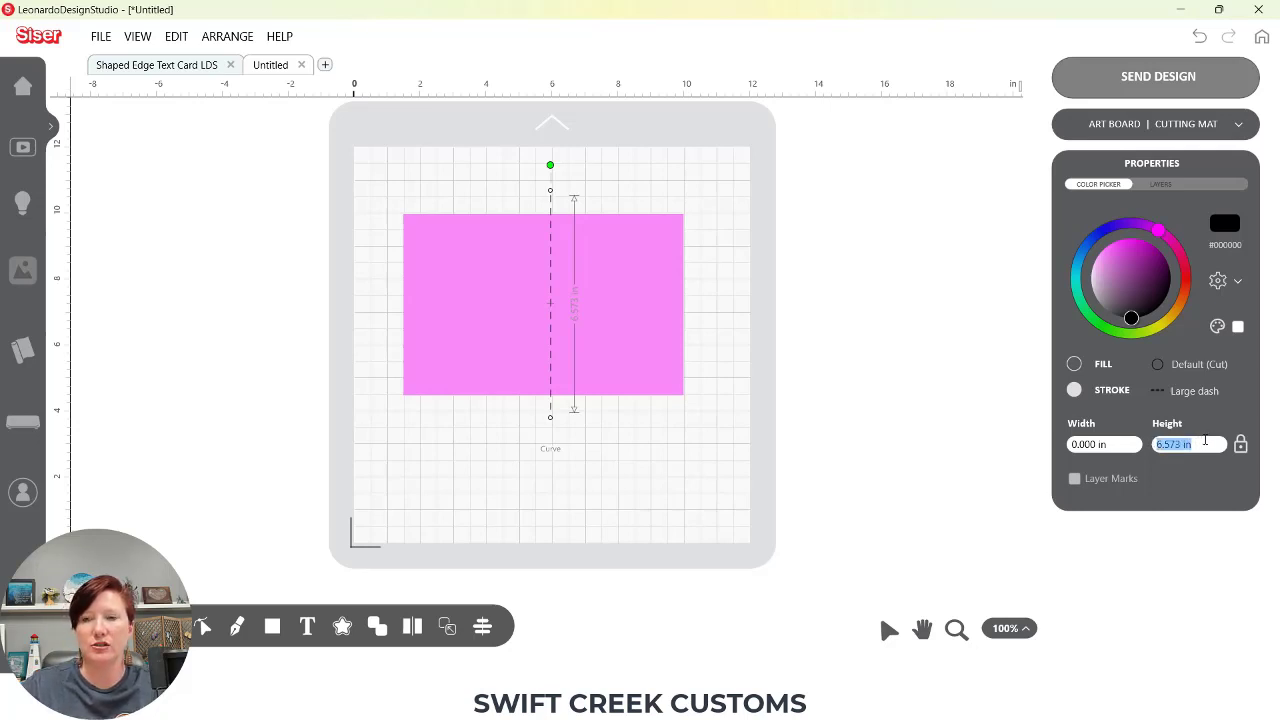
type("5.5")
key("Return")
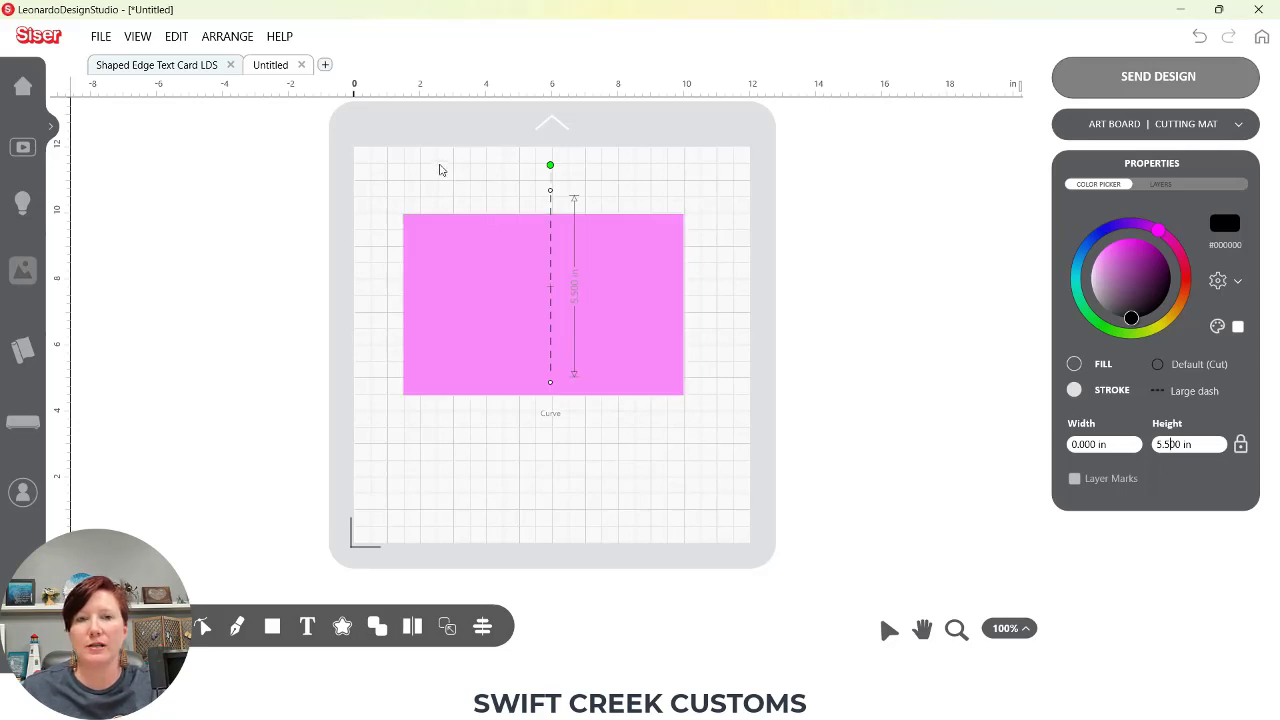
Center the dashed line on the rectangle both horizontally and vertically
left_click_drag(440, 170, 614, 292)
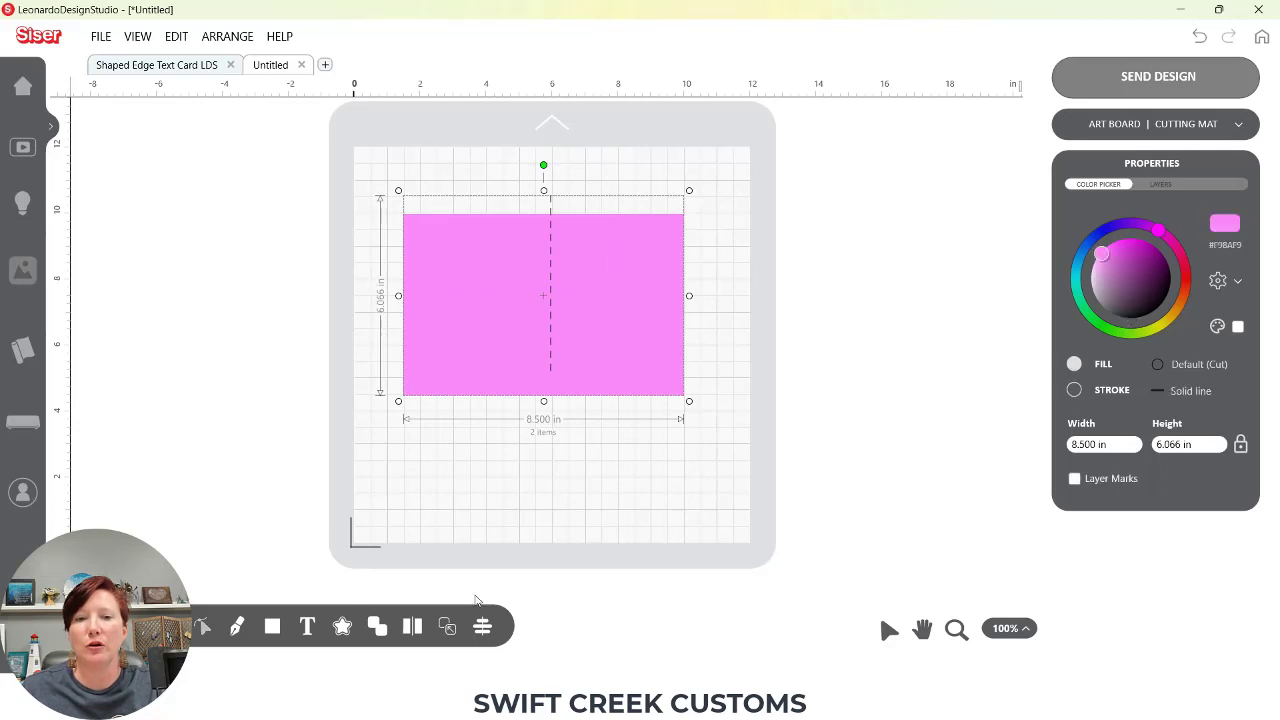
mouse_move(482, 627)
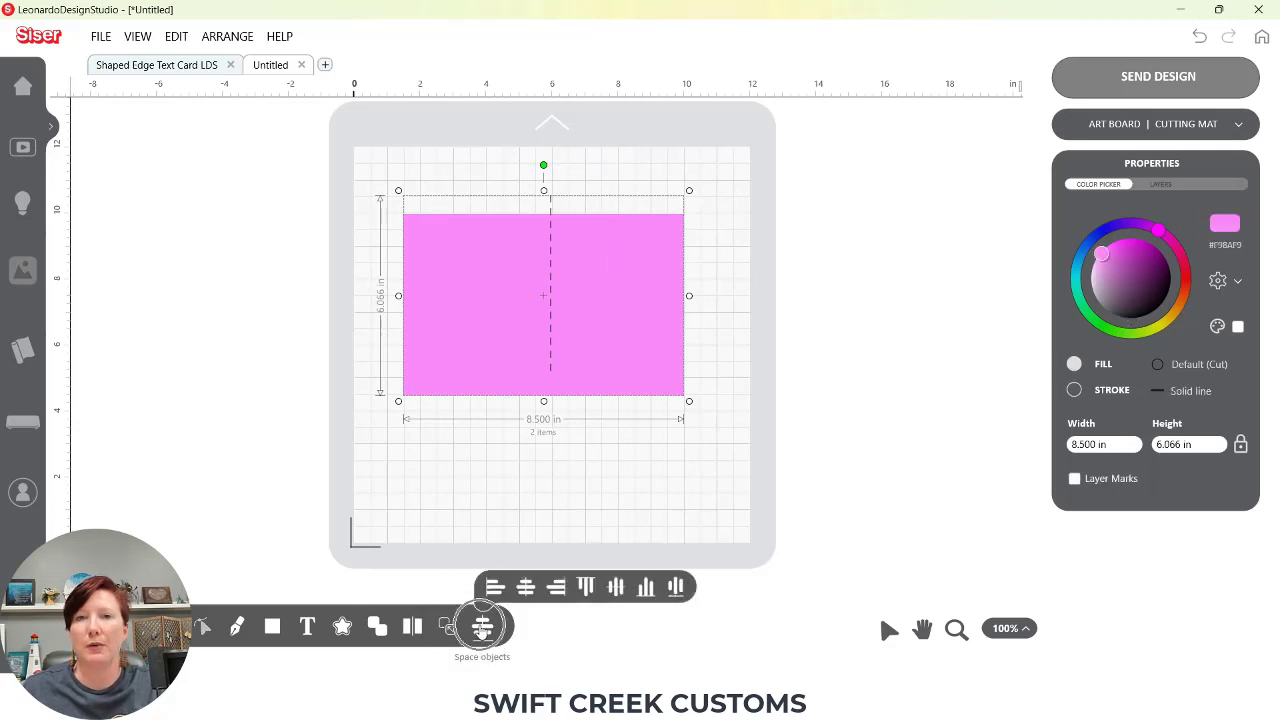
left_click(526, 589)
mouse_move(476, 628)
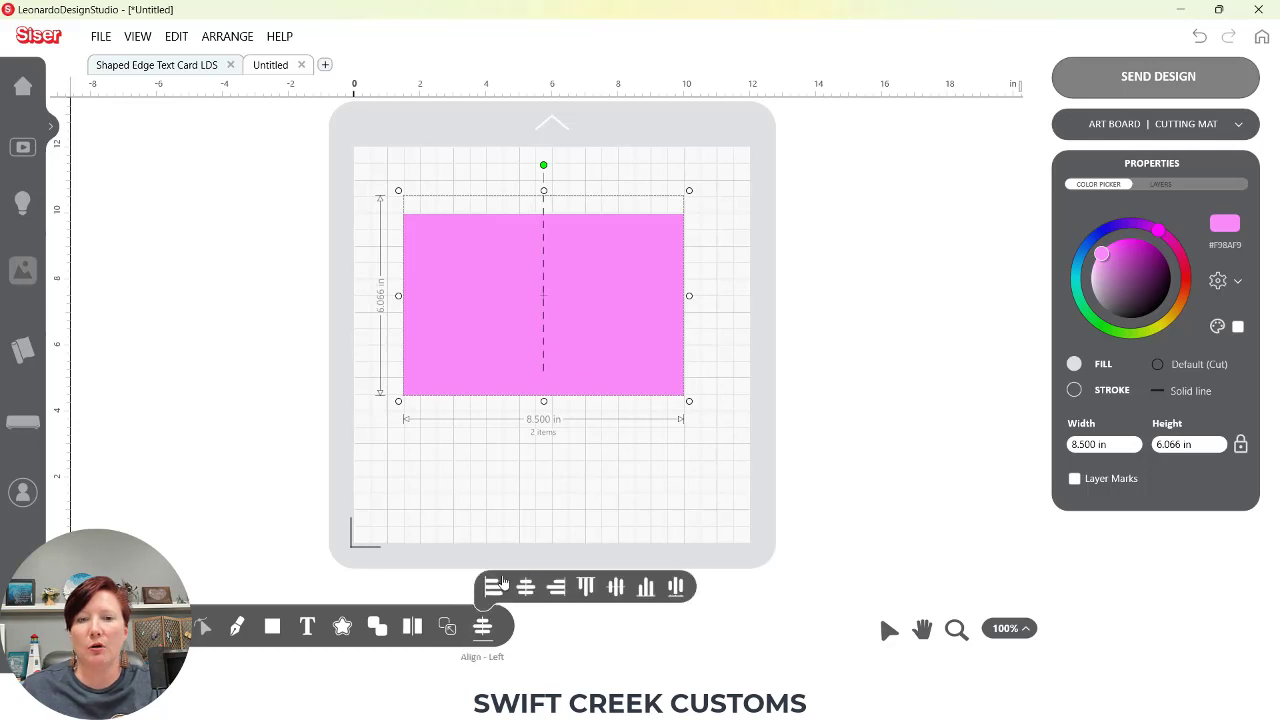
left_click(616, 589)
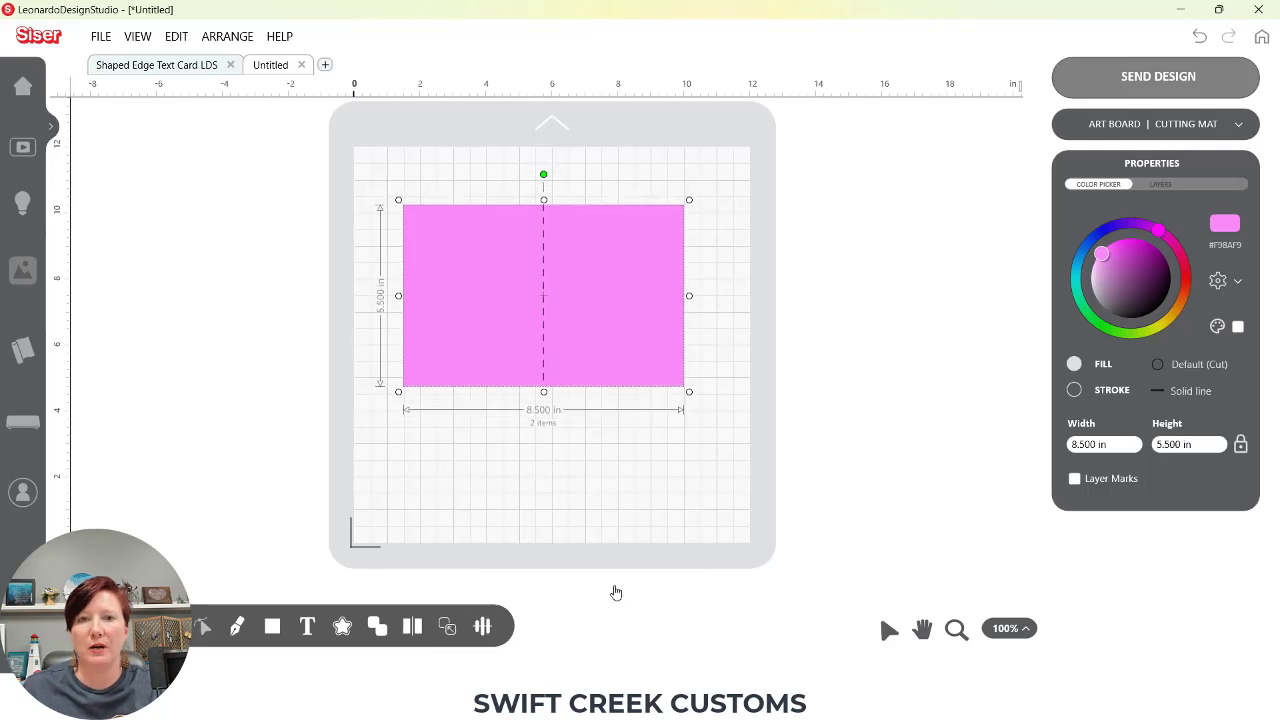
left_click(596, 465)
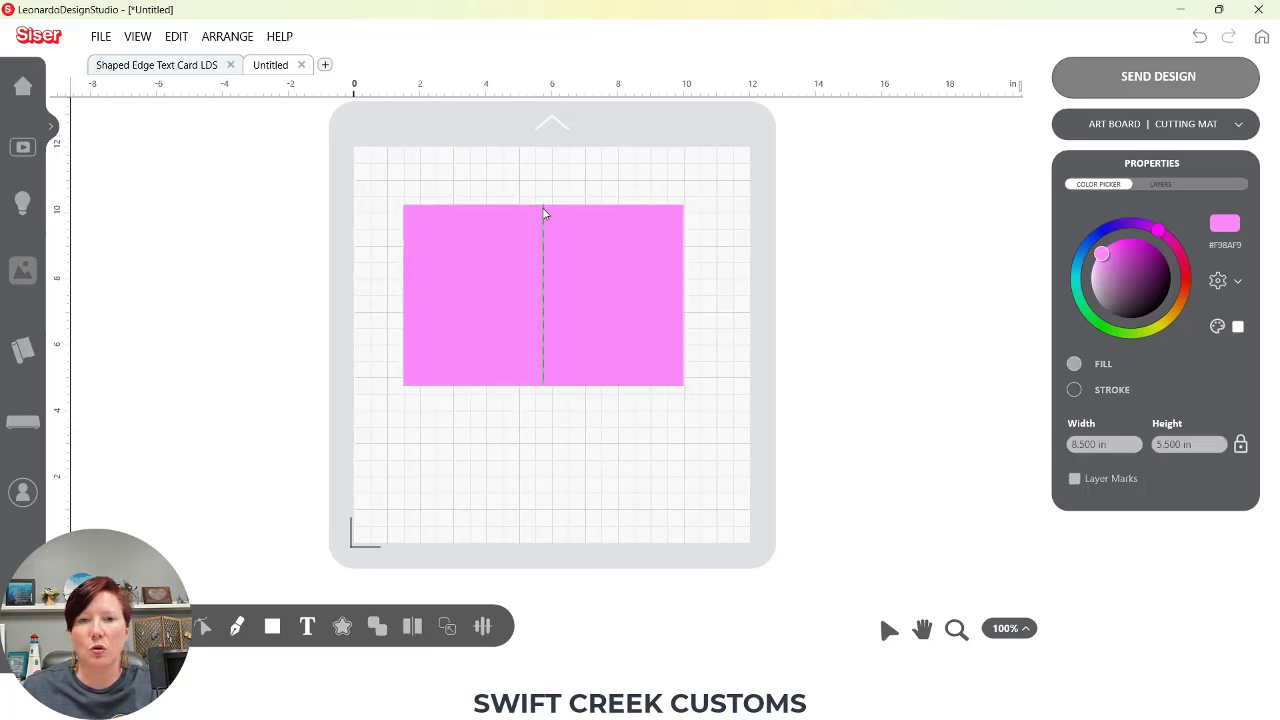
Zoom in on the rectangle with its dashed center line
left_click(956, 628)
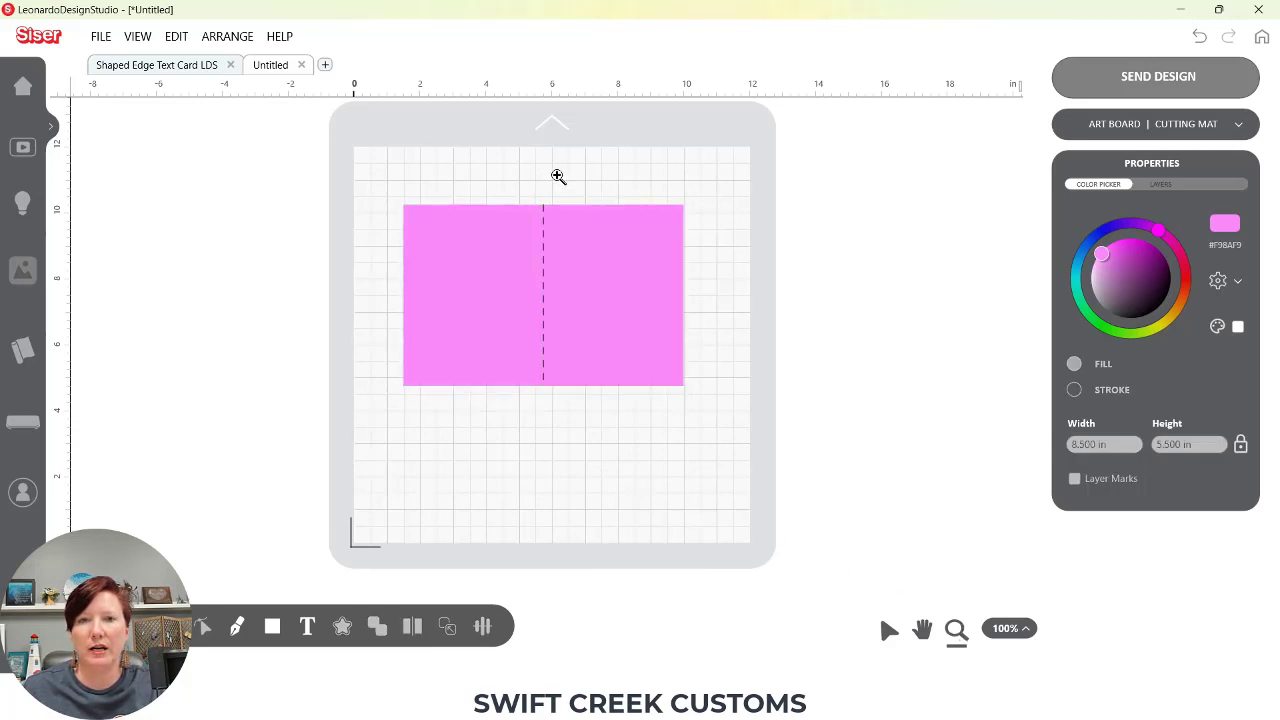
left_click_drag(346, 160, 744, 440)
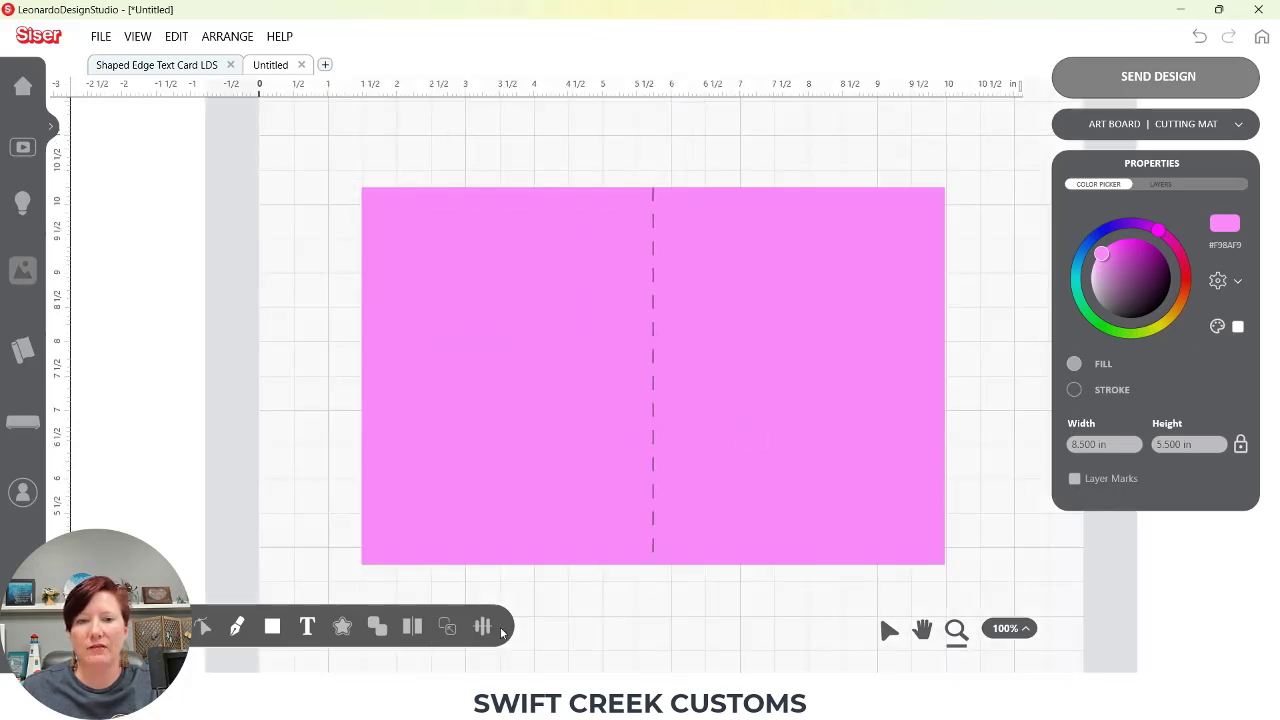
Shorten the dashed fold line at both ends, to about 5.06 in high, so it stops short of the rectangle's edges
key("Escape")
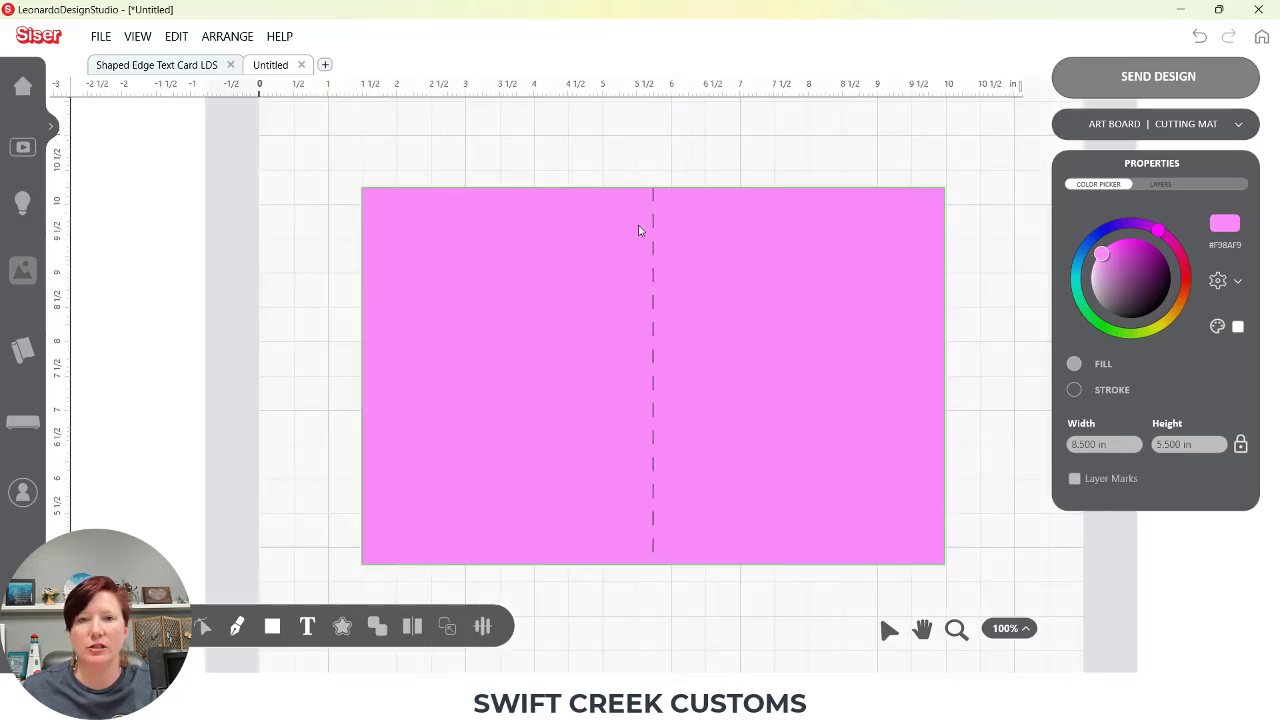
left_click(654, 198)
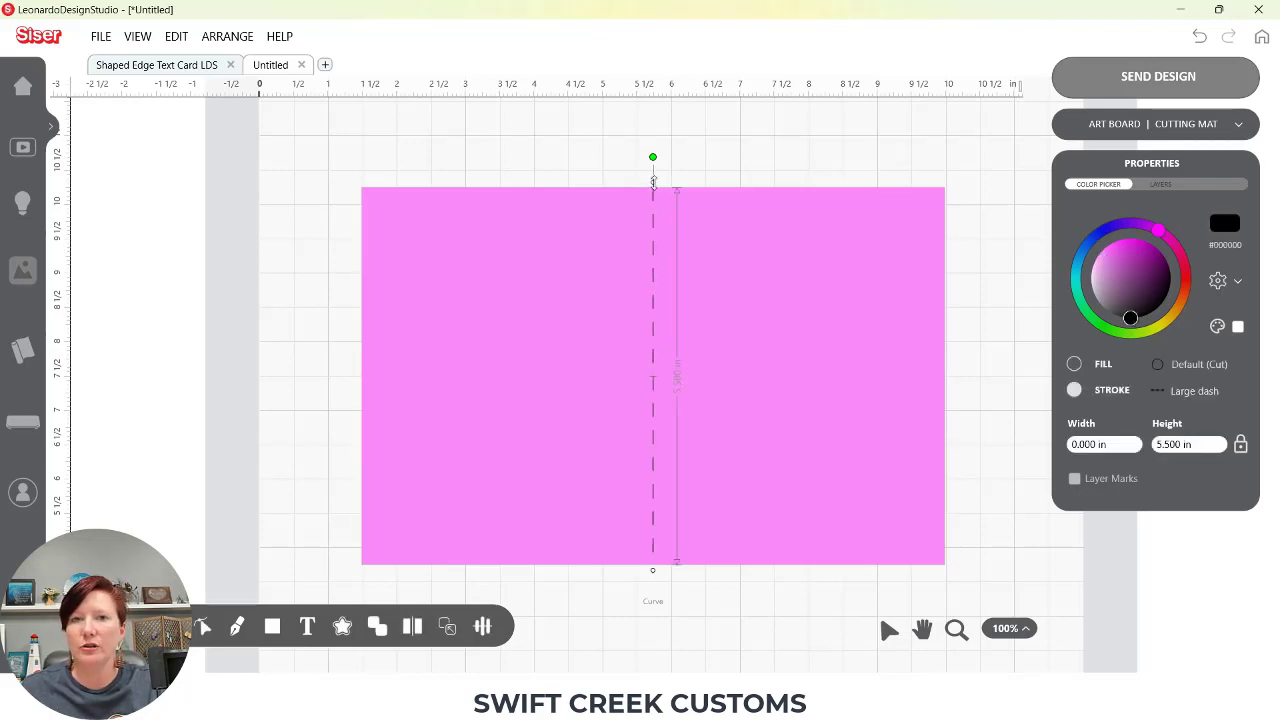
left_click_drag(653, 182, 655, 198)
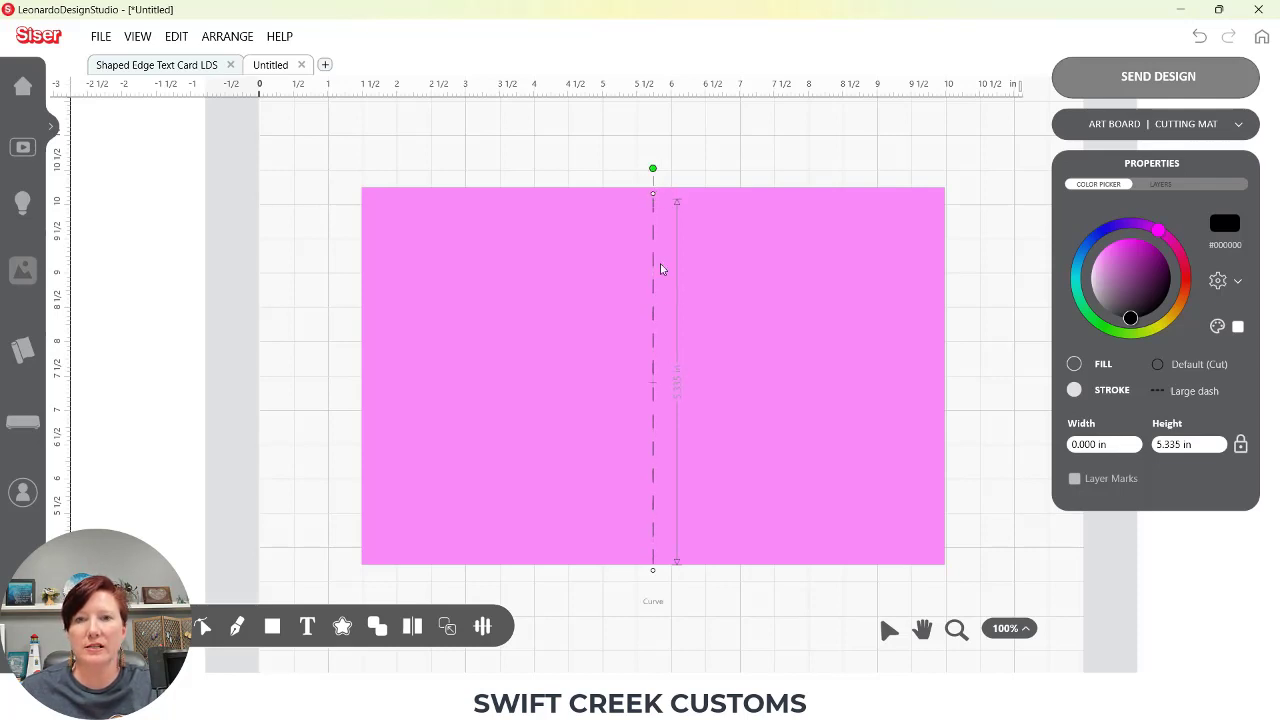
left_click_drag(653, 573, 654, 552)
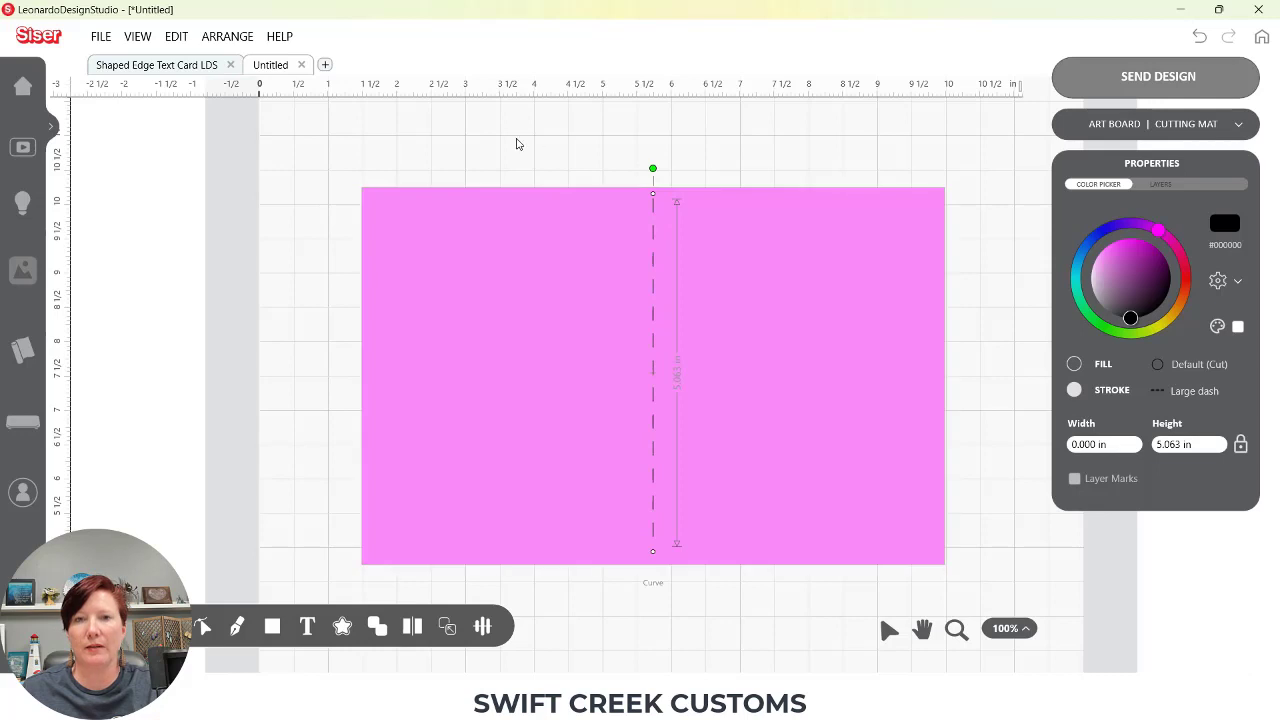
Center the shortened dashed line vertically on the pink rectangle
left_click_drag(447, 126, 748, 430)
left_click(483, 626)
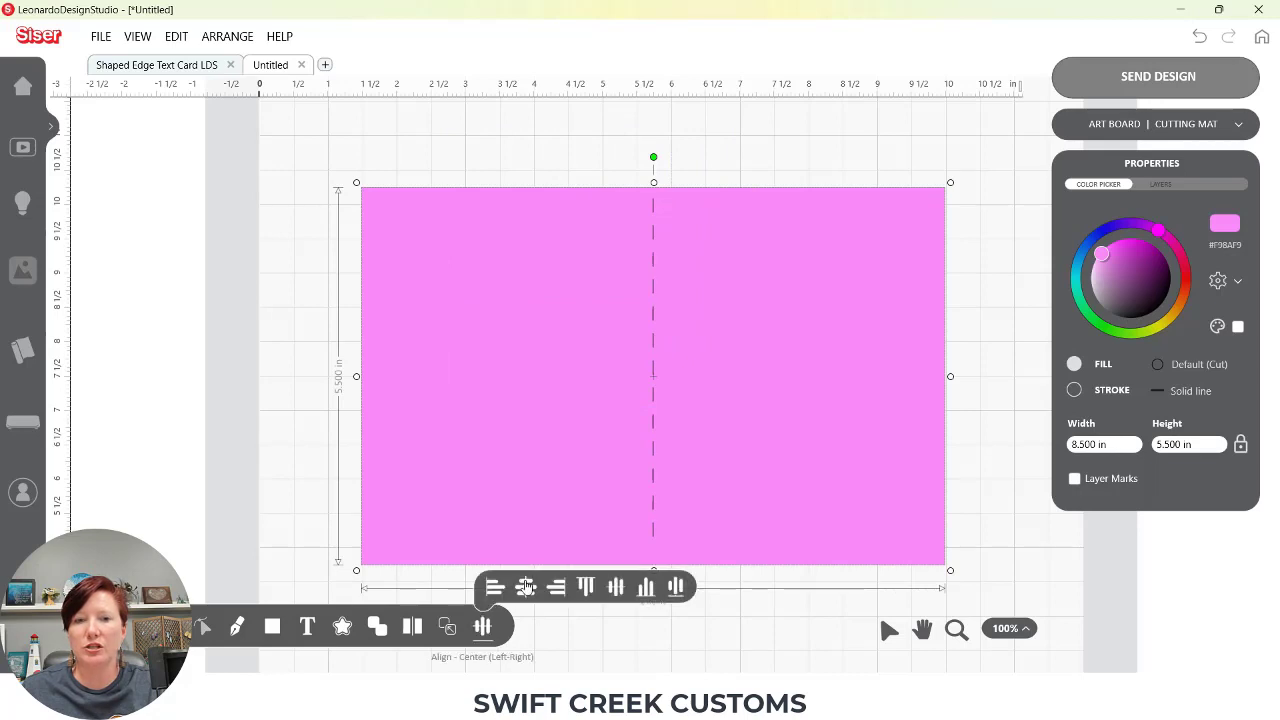
left_click(614, 588)
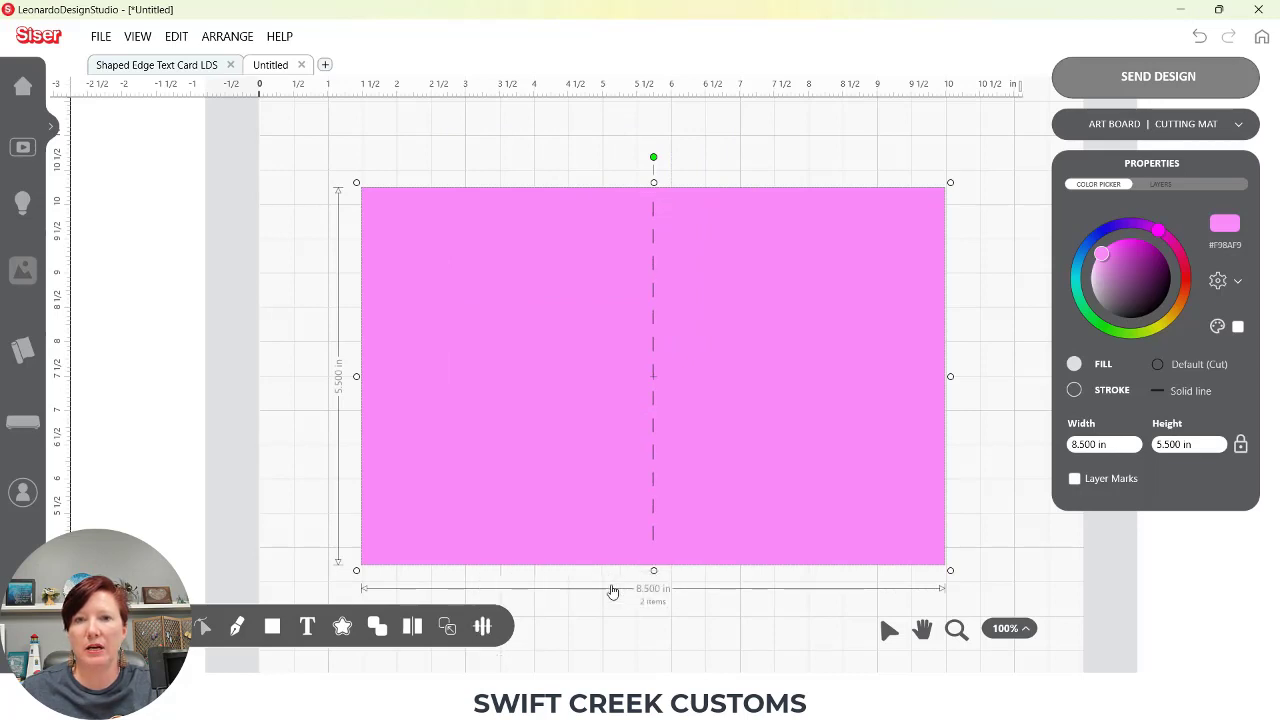
left_click(681, 613)
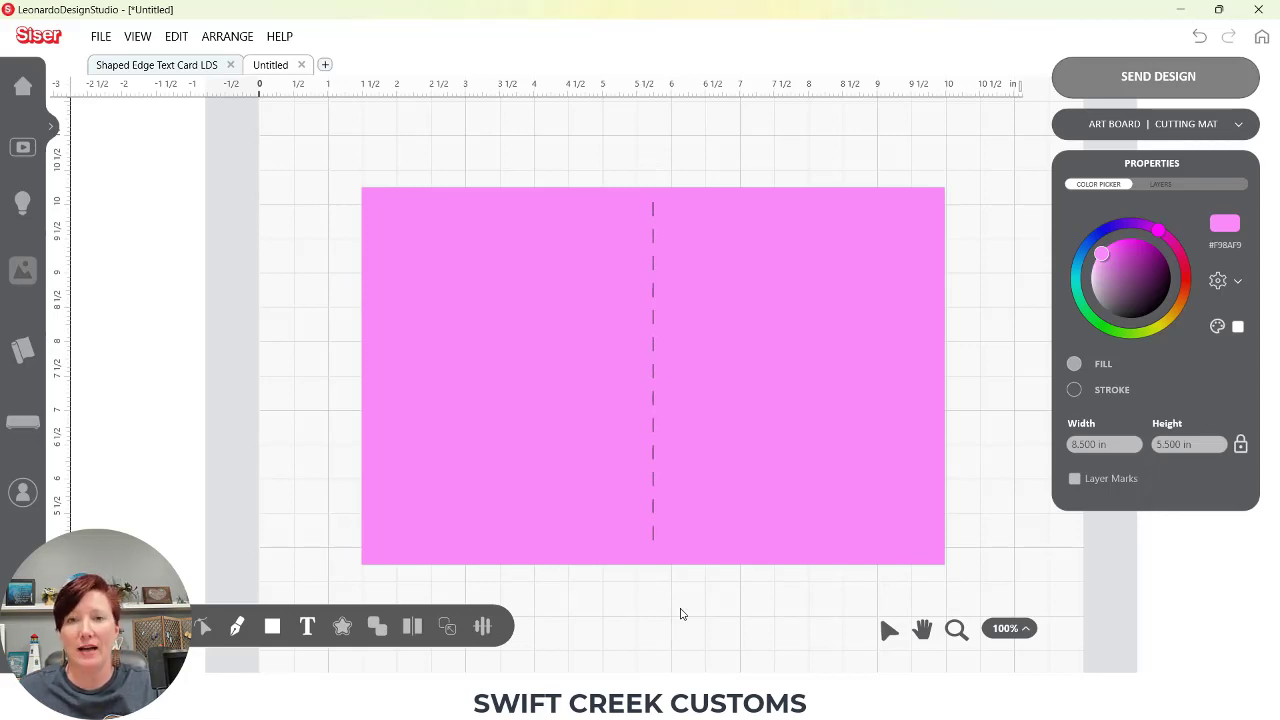
Group the rectangle with its dashed line and move the group toward the upper-left corner of the cutting mat
left_click_drag(432, 134, 808, 318)
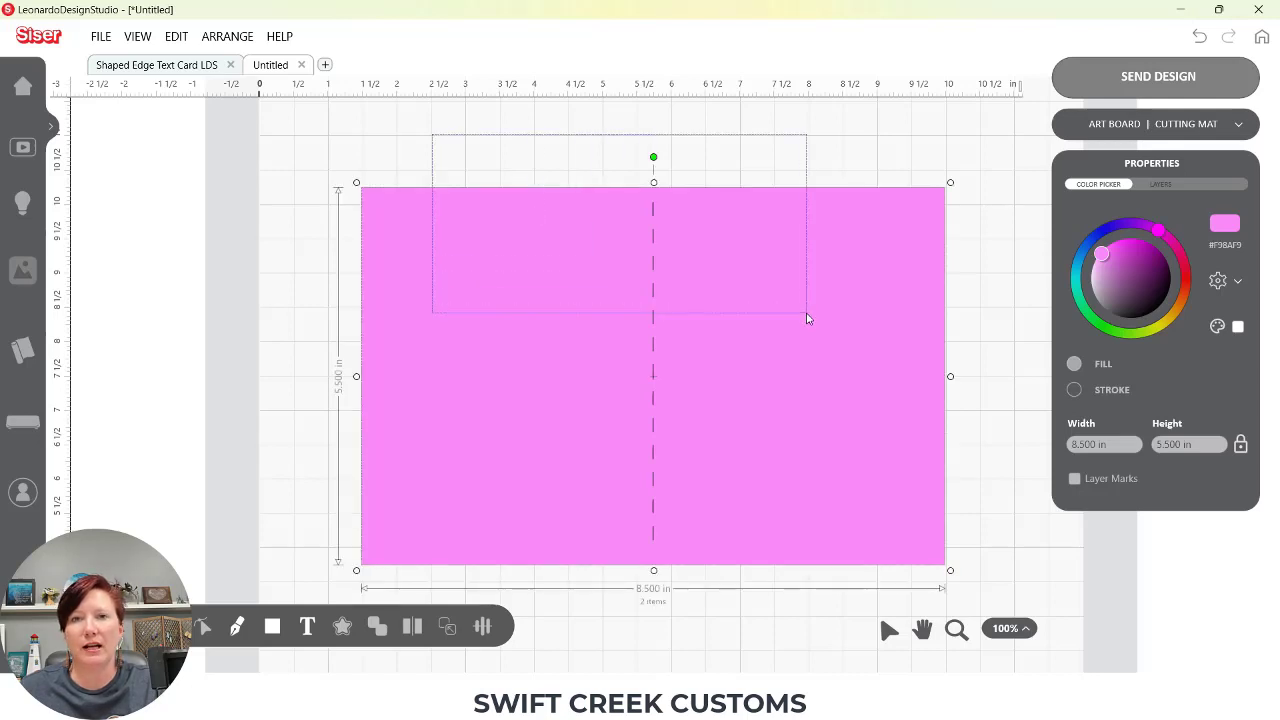
right_click(720, 266)
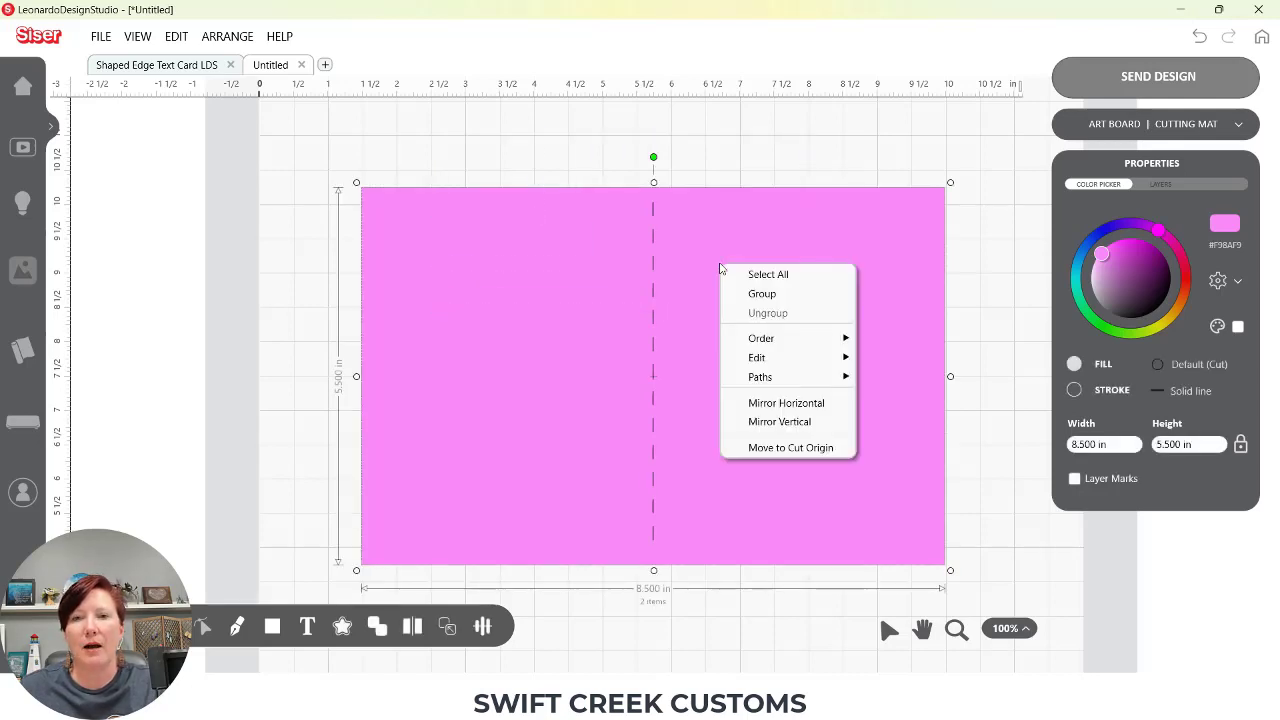
left_click(763, 295)
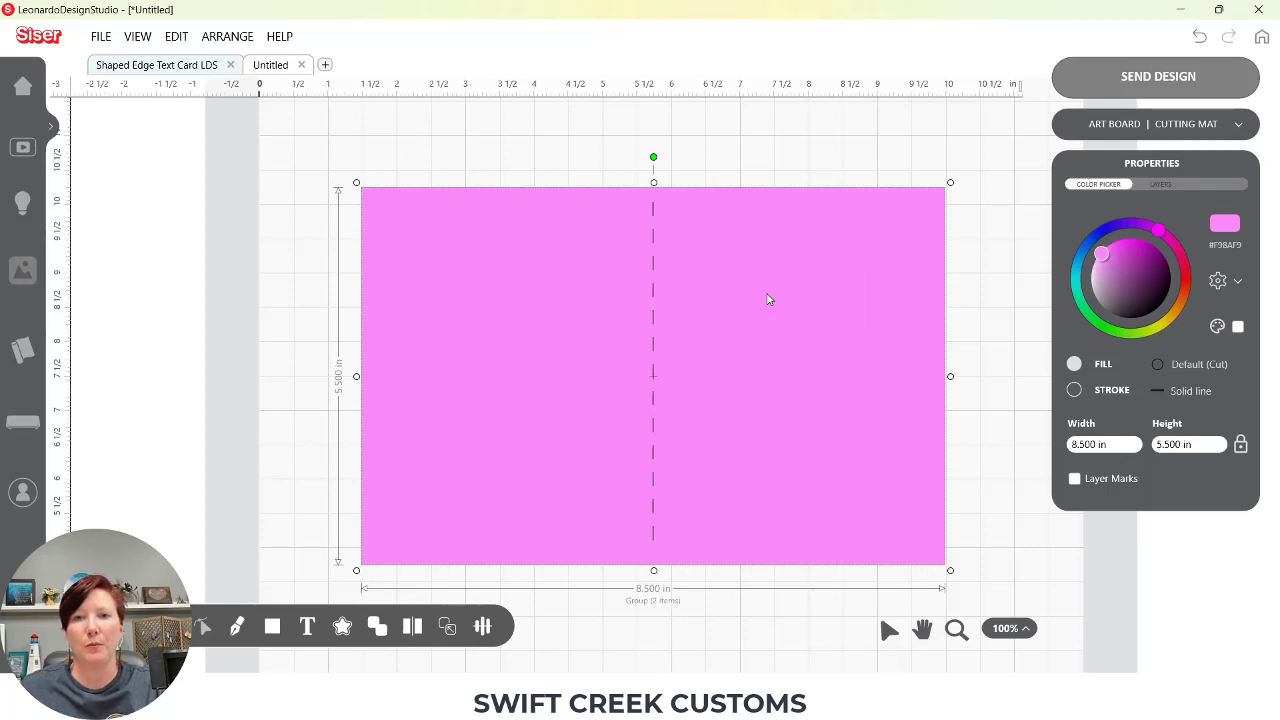
left_click_drag(700, 263, 632, 212)
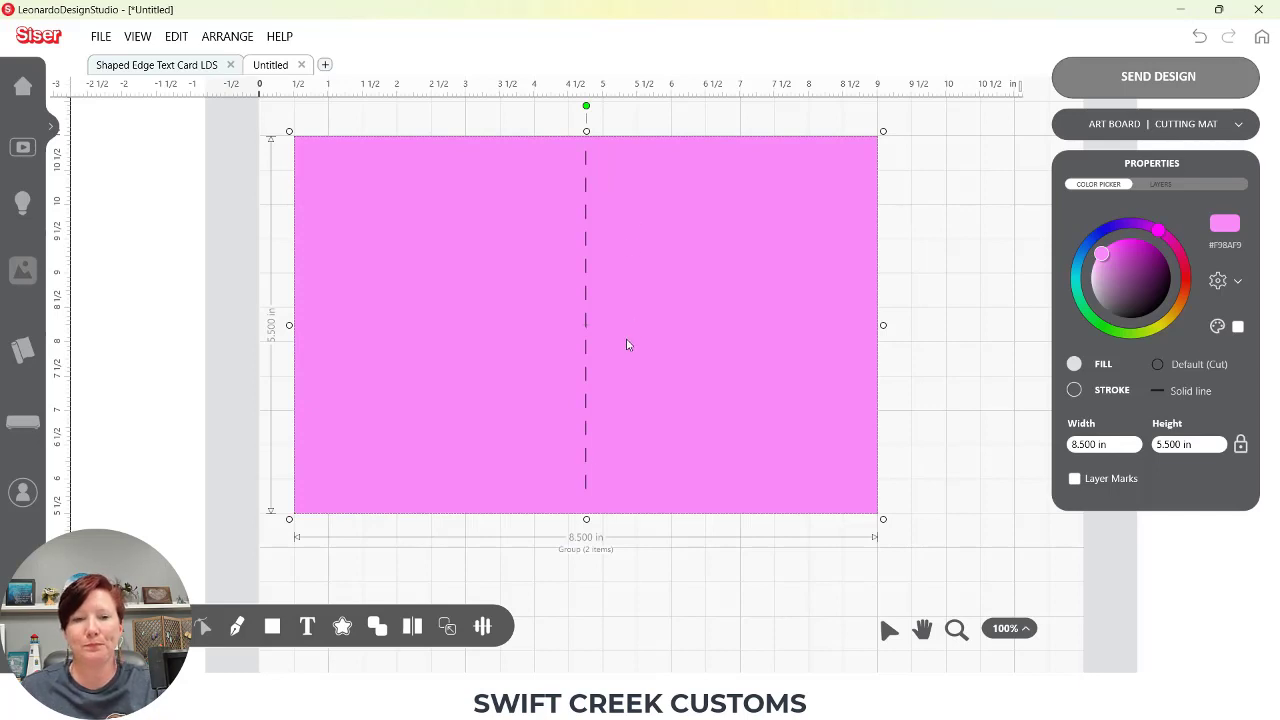
left_click(1005, 628)
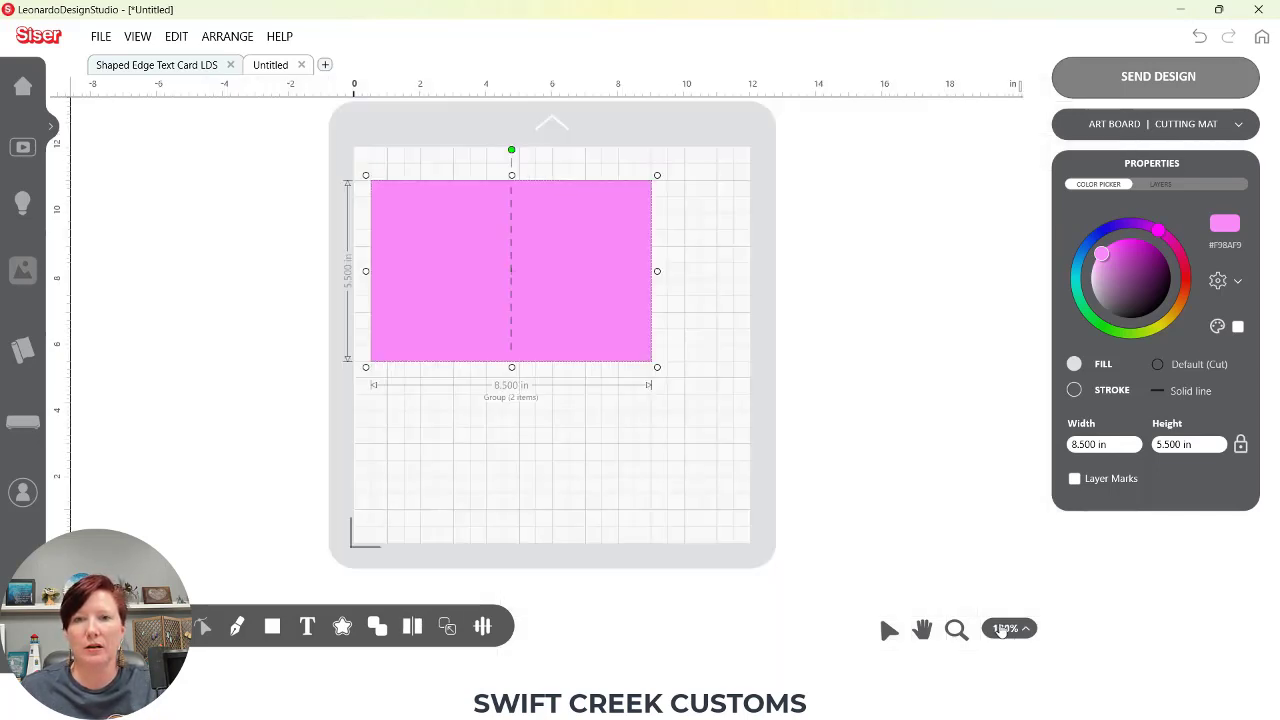
Start a new text object and replace the placeholder with "BIRTHDAY"
left_click(308, 628)
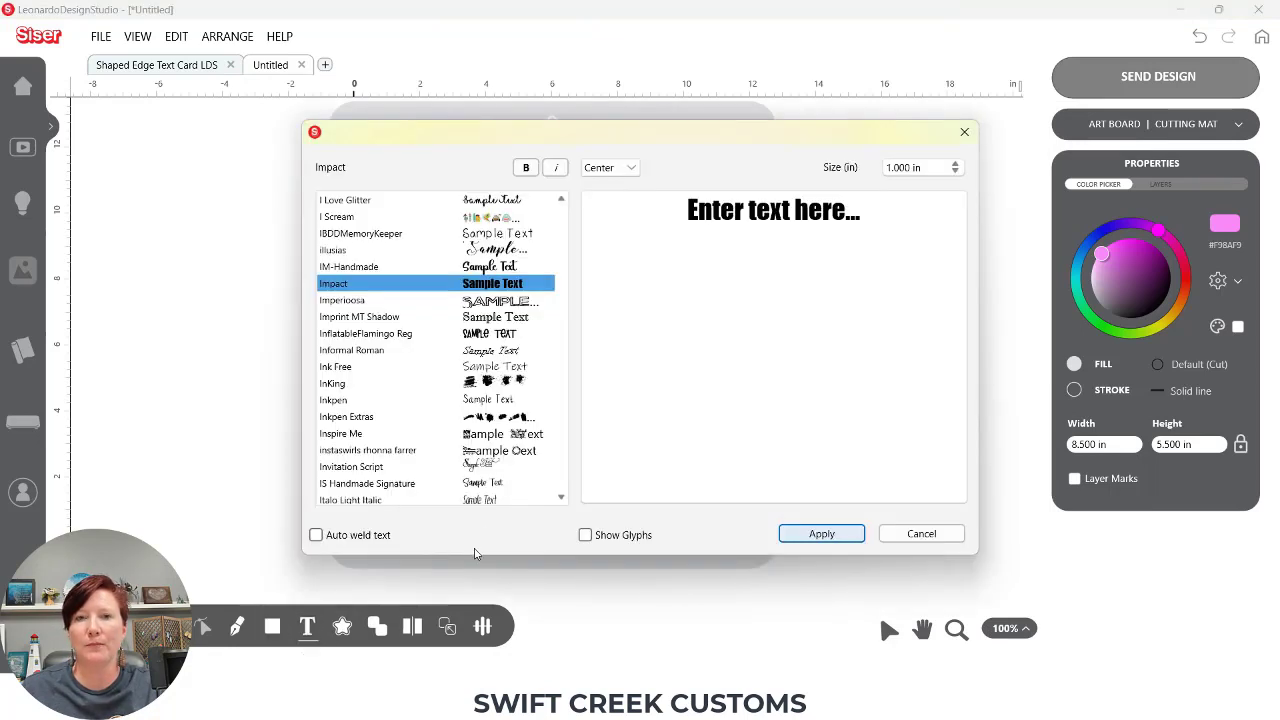
left_click(684, 205)
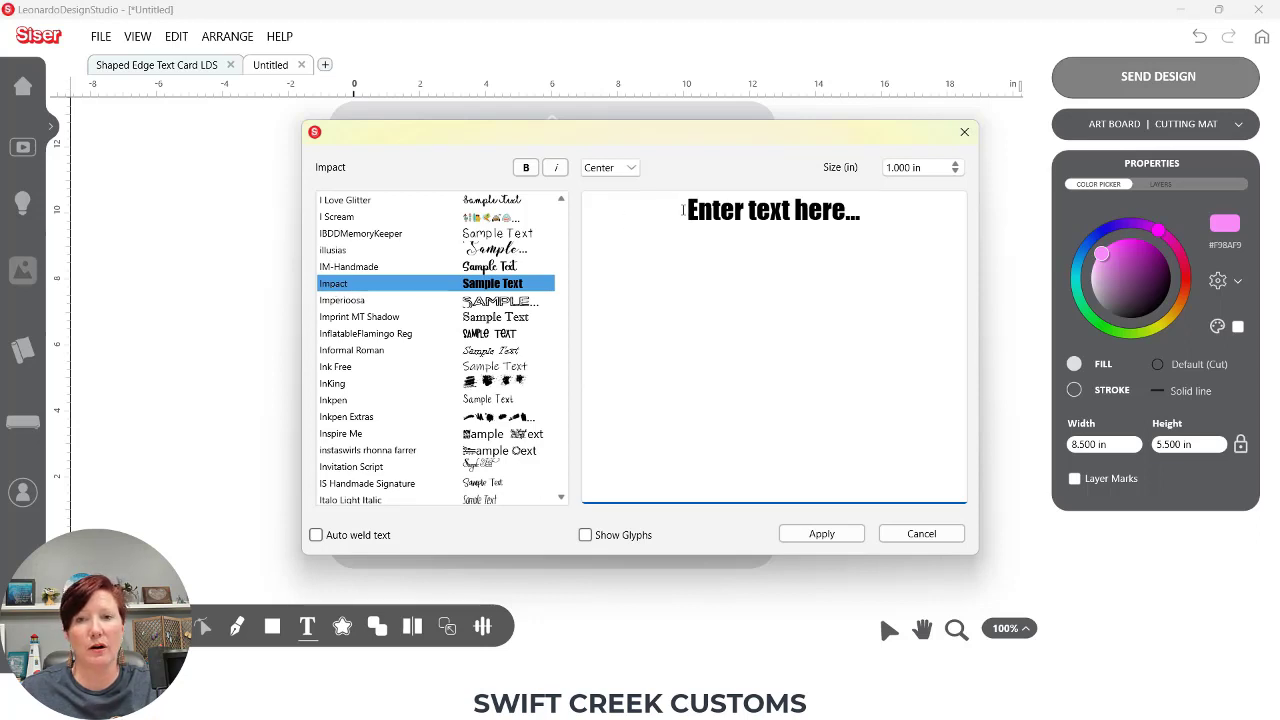
left_click_drag(680, 208, 874, 213)
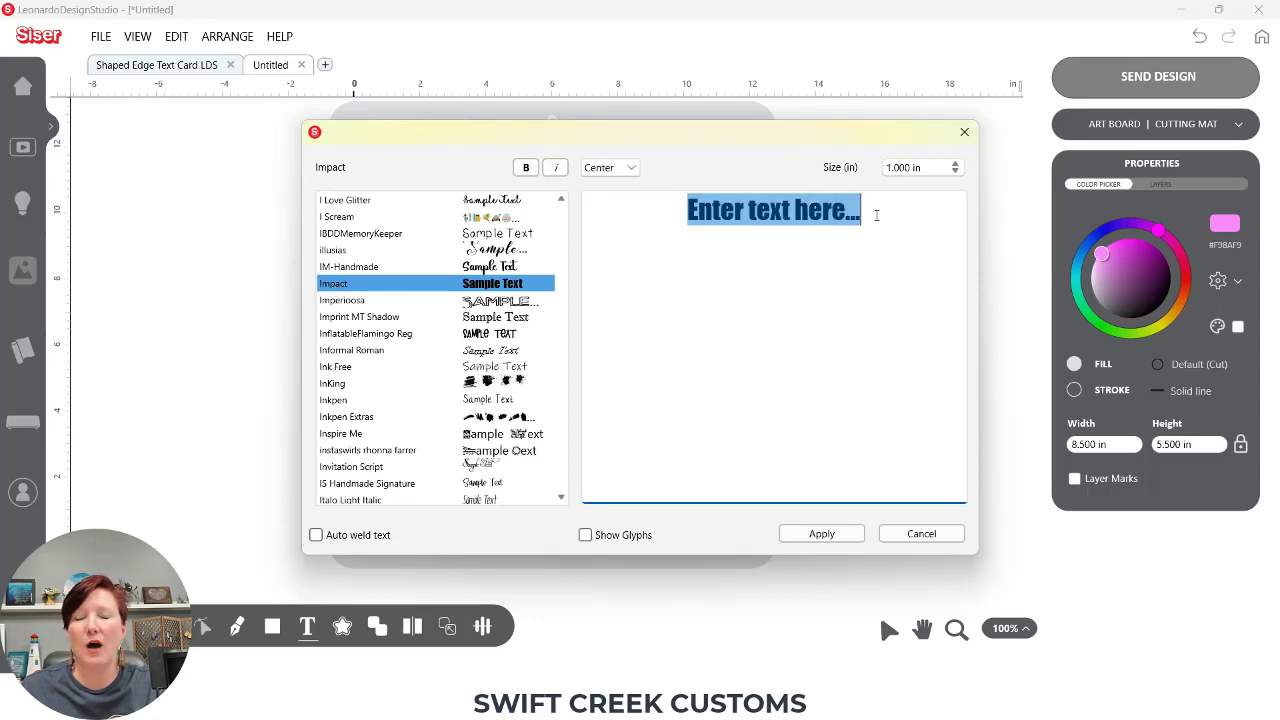
type("BI")
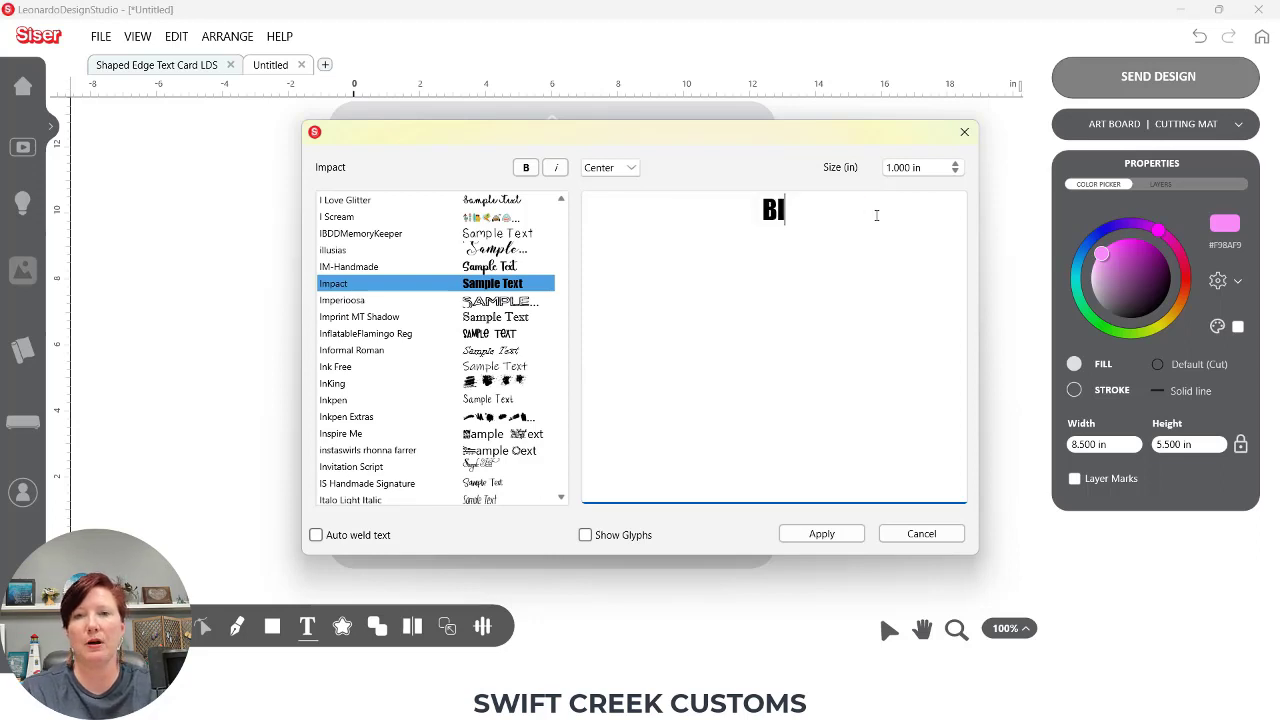
type("RTHDAY")
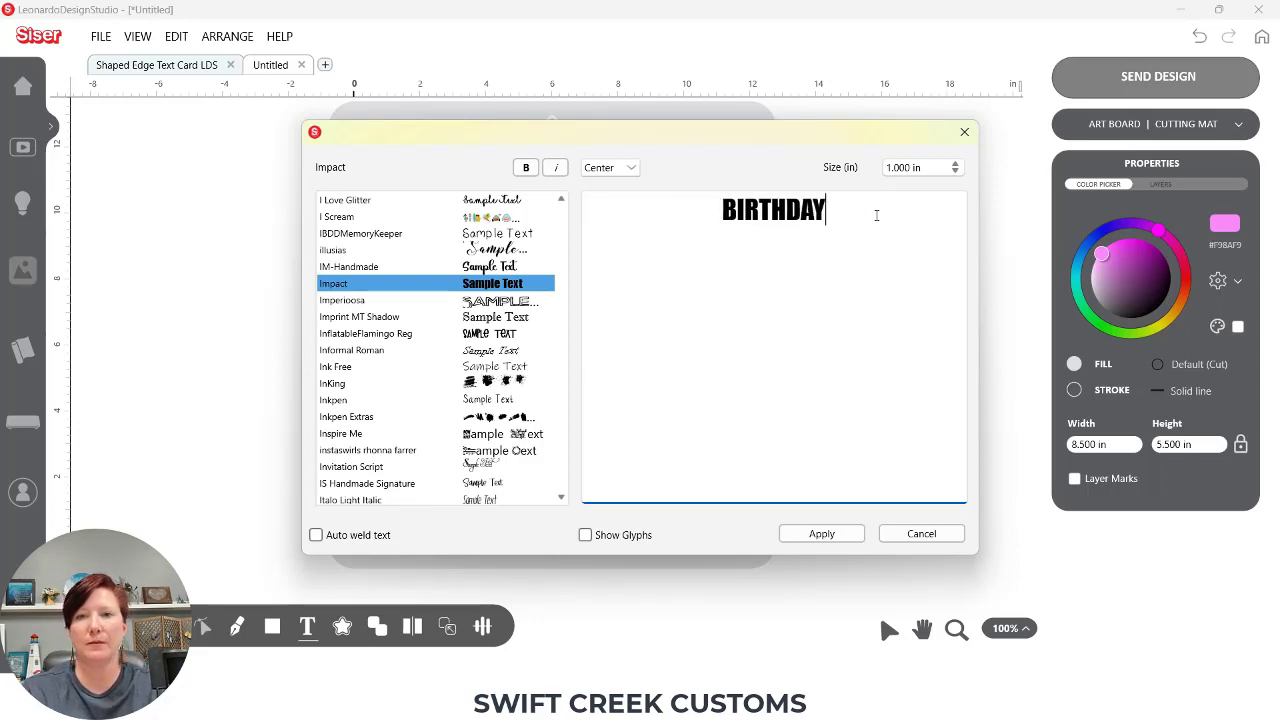
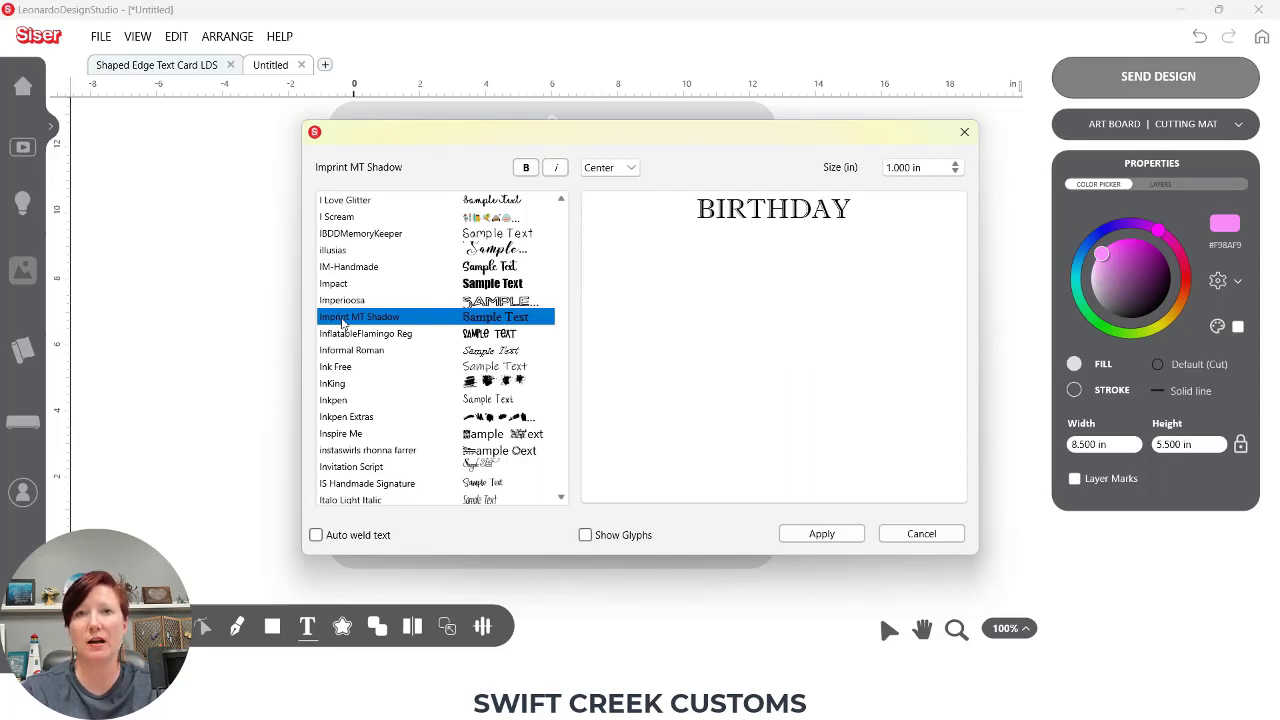
Try the Samantha Craft and Sadhira Script fonts on the BIRTHDAY text and return it to Impact
type("sam")
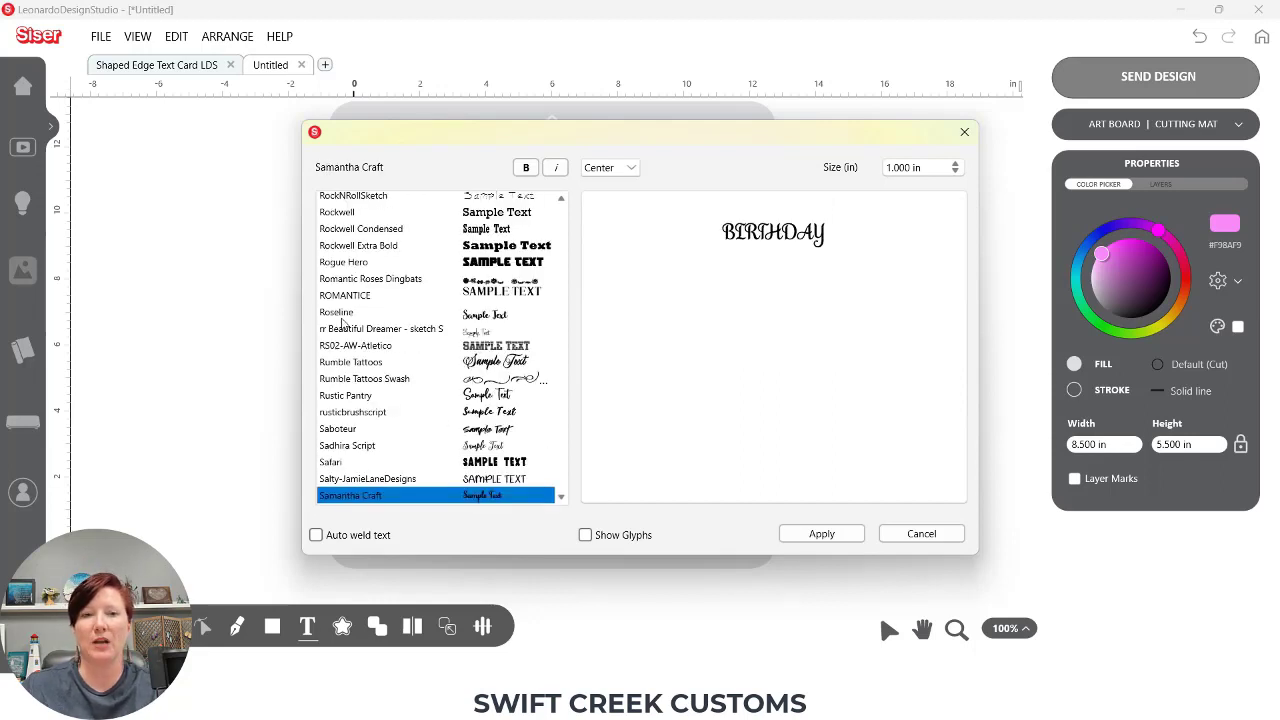
left_click(345, 328)
left_click(355, 502)
left_click(352, 481)
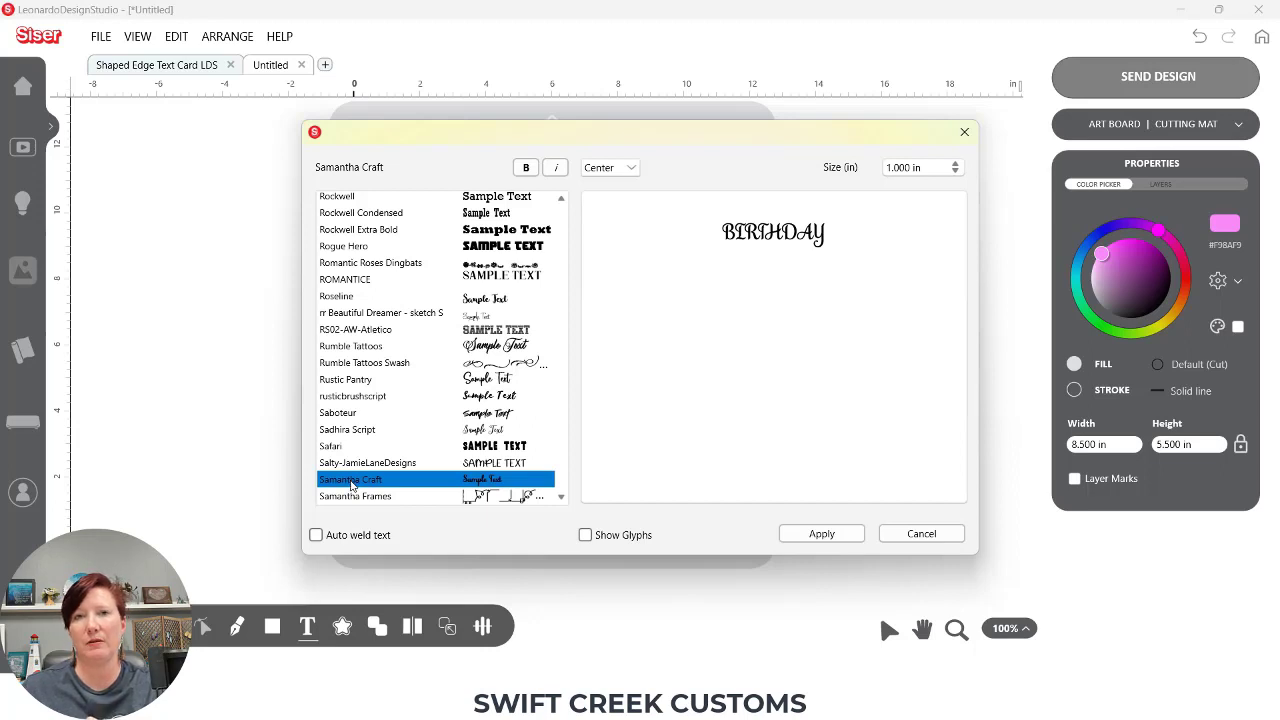
key("Up")
key("Up")
key("Up")
key("Up")
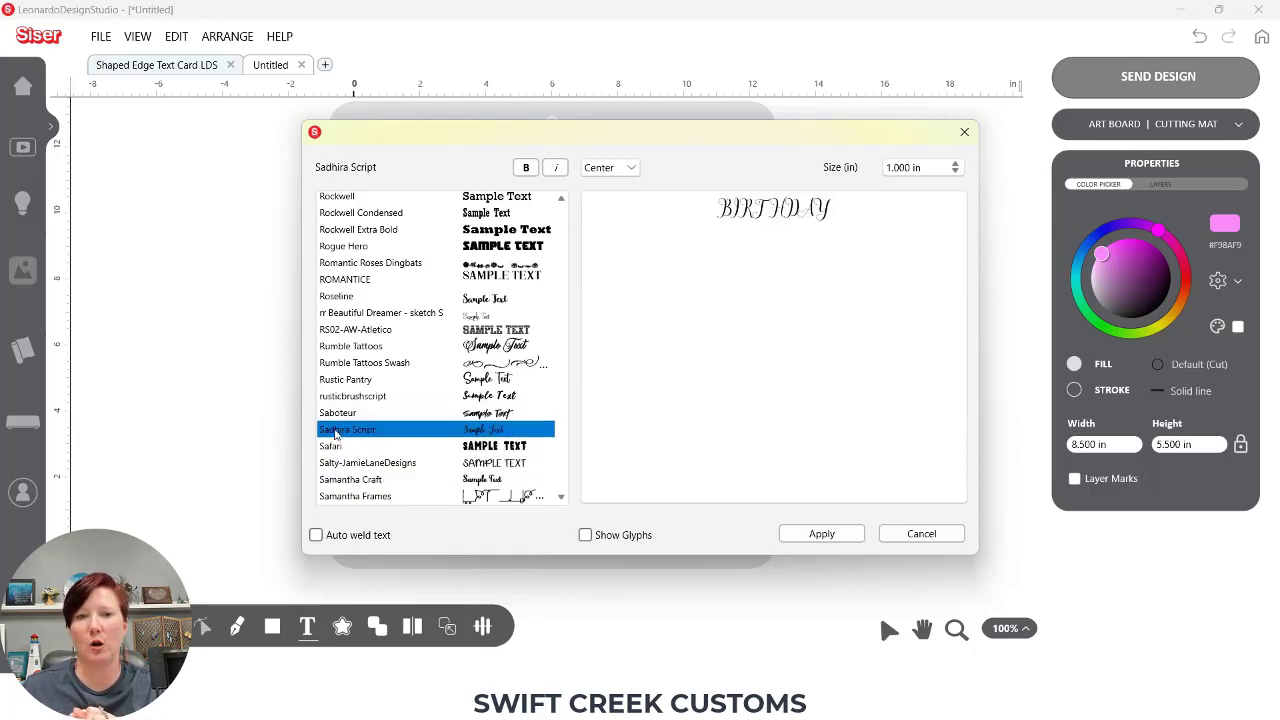
left_click(336, 464)
left_click(338, 481)
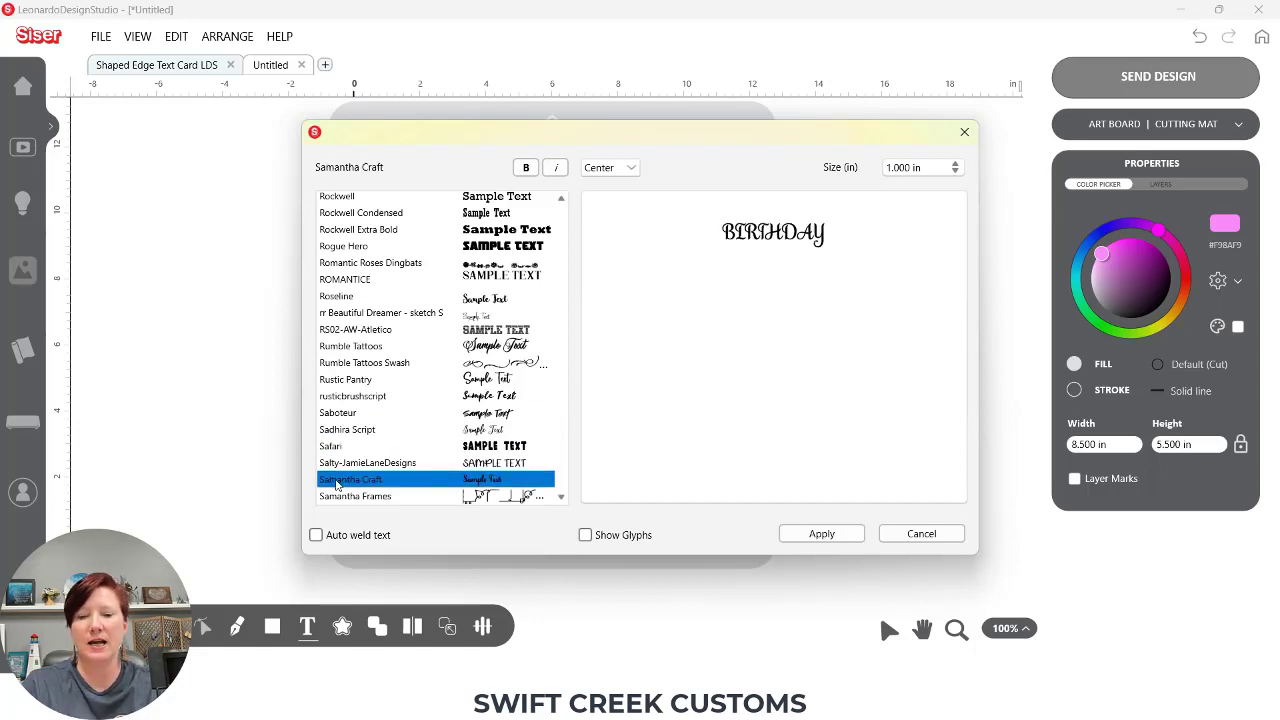
type("imp")
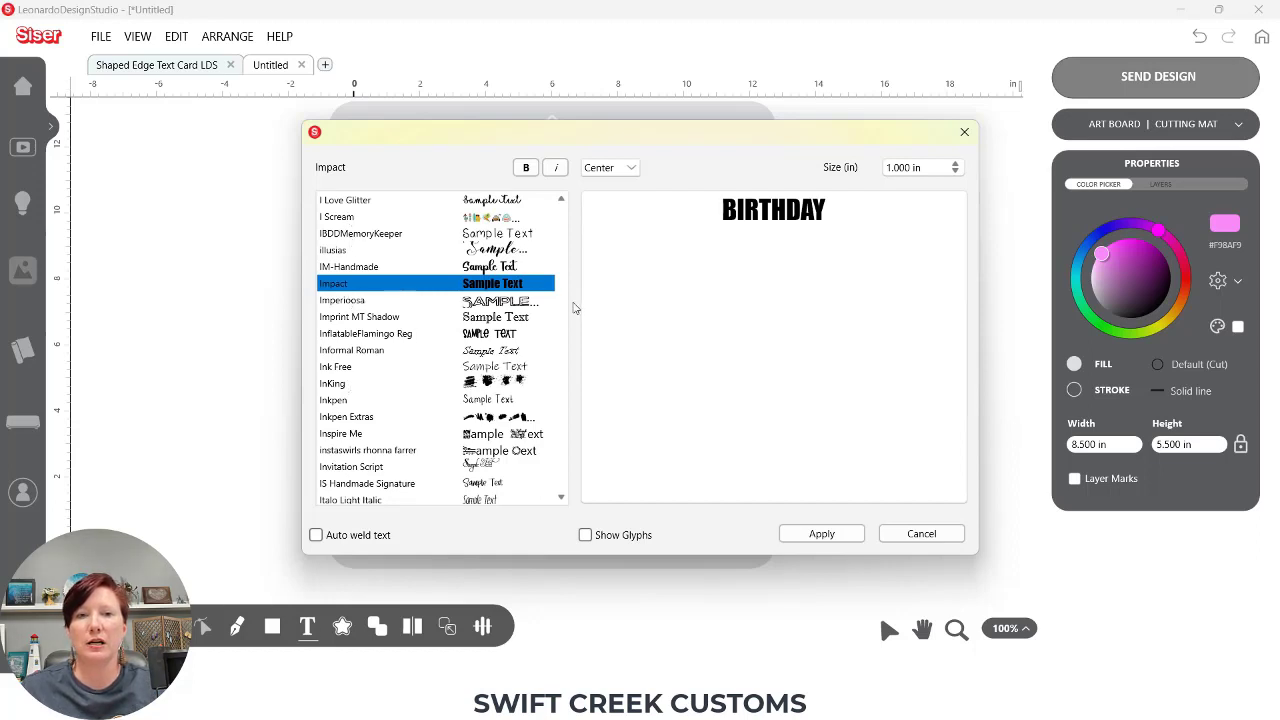
Try further fonts on the BIRTHDAY text, including Hide And Seek, I Love Glitter and Made In The USA DB
scroll(551, 232, "up", 1)
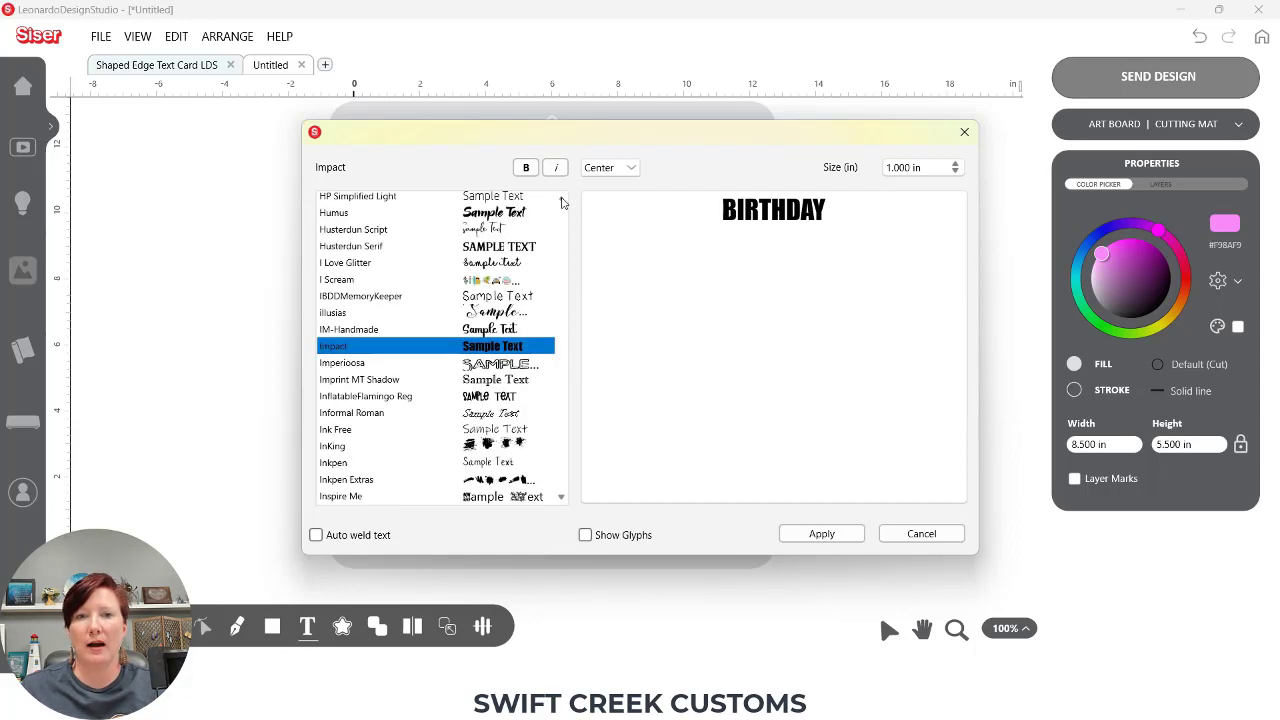
scroll(561, 203, "up", 6)
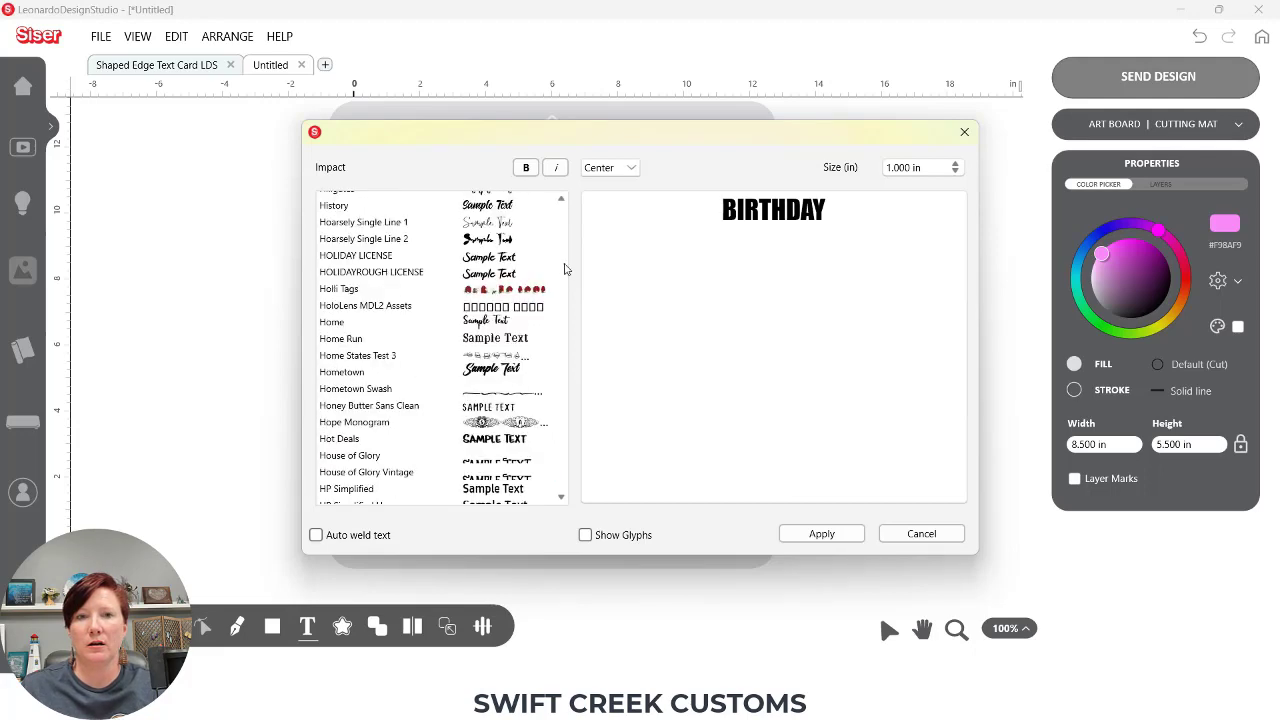
left_click(366, 206)
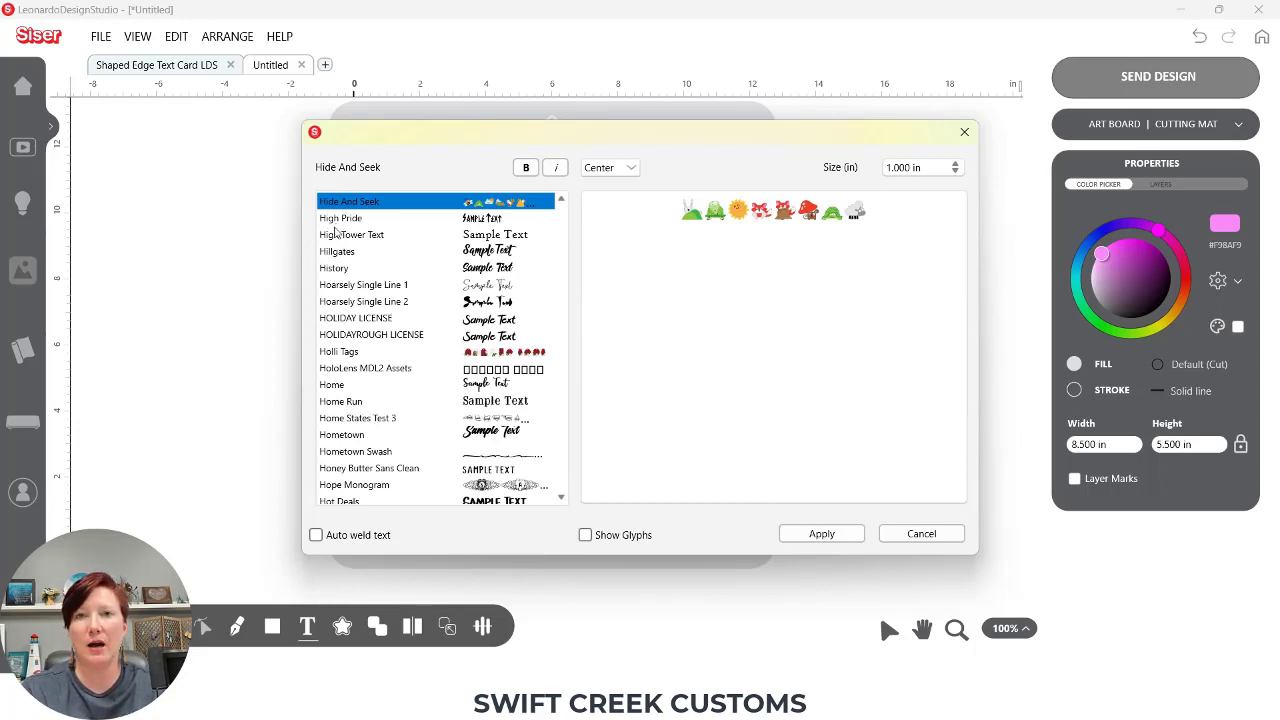
key("i")
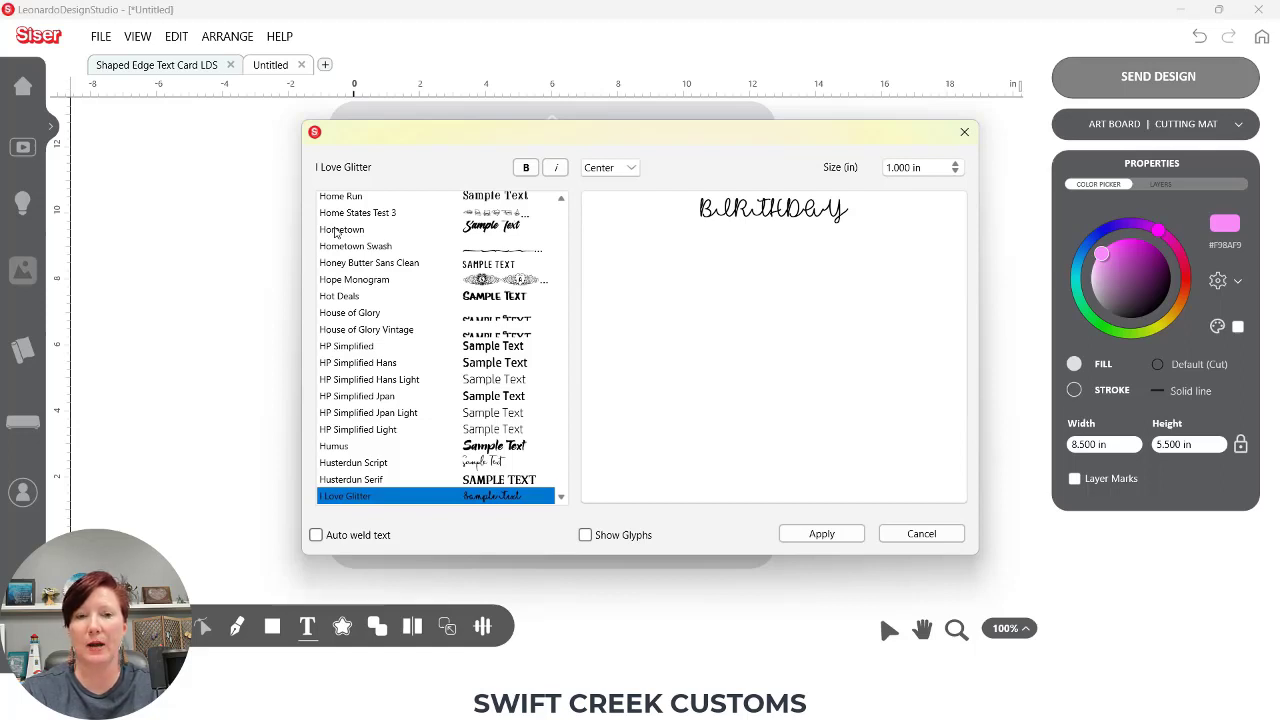
key("m")
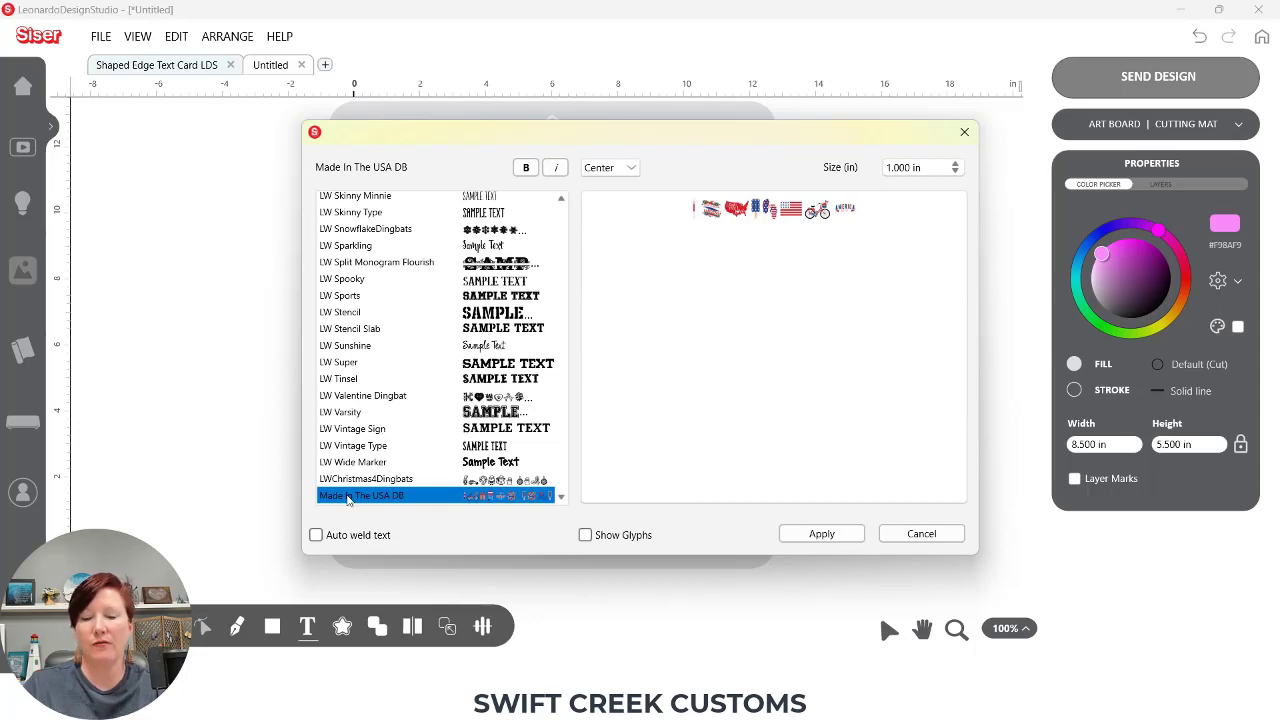
key("b")
key("a")
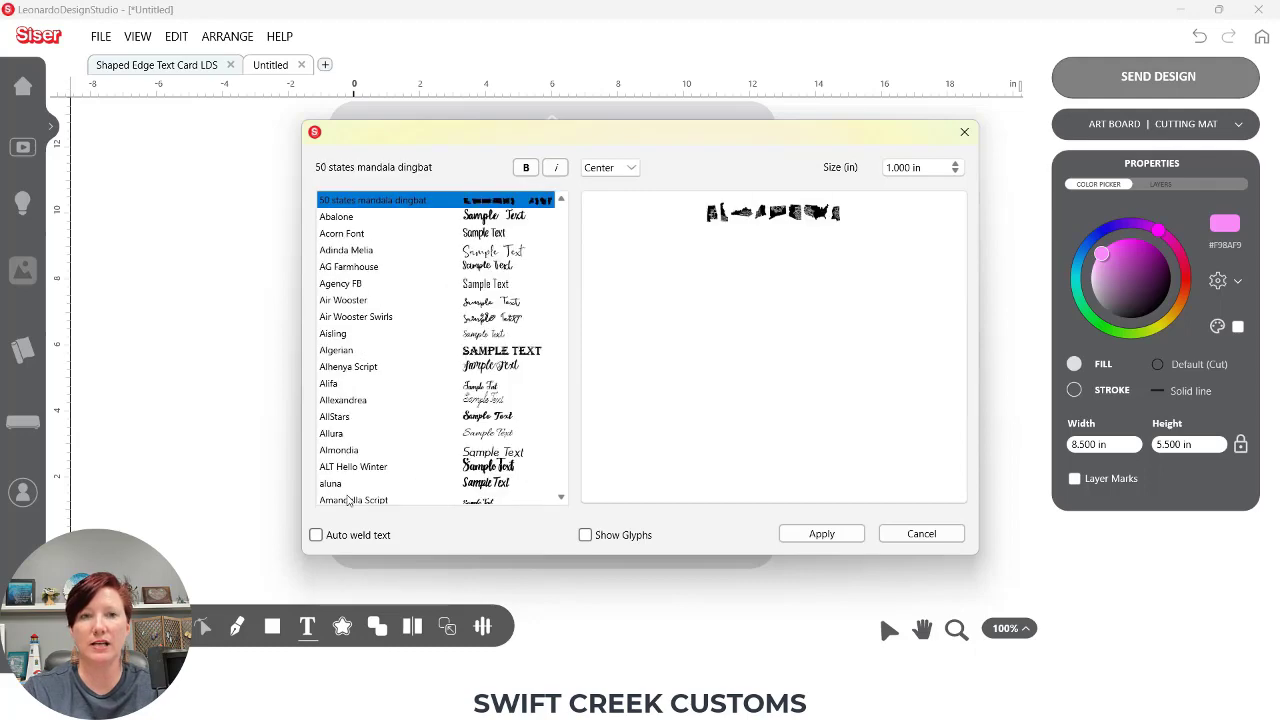
Set the BIRTHDAY text in Impact, insert it and move it onto the empty mat area below the pink card
key("i")
key("m")
key("p")
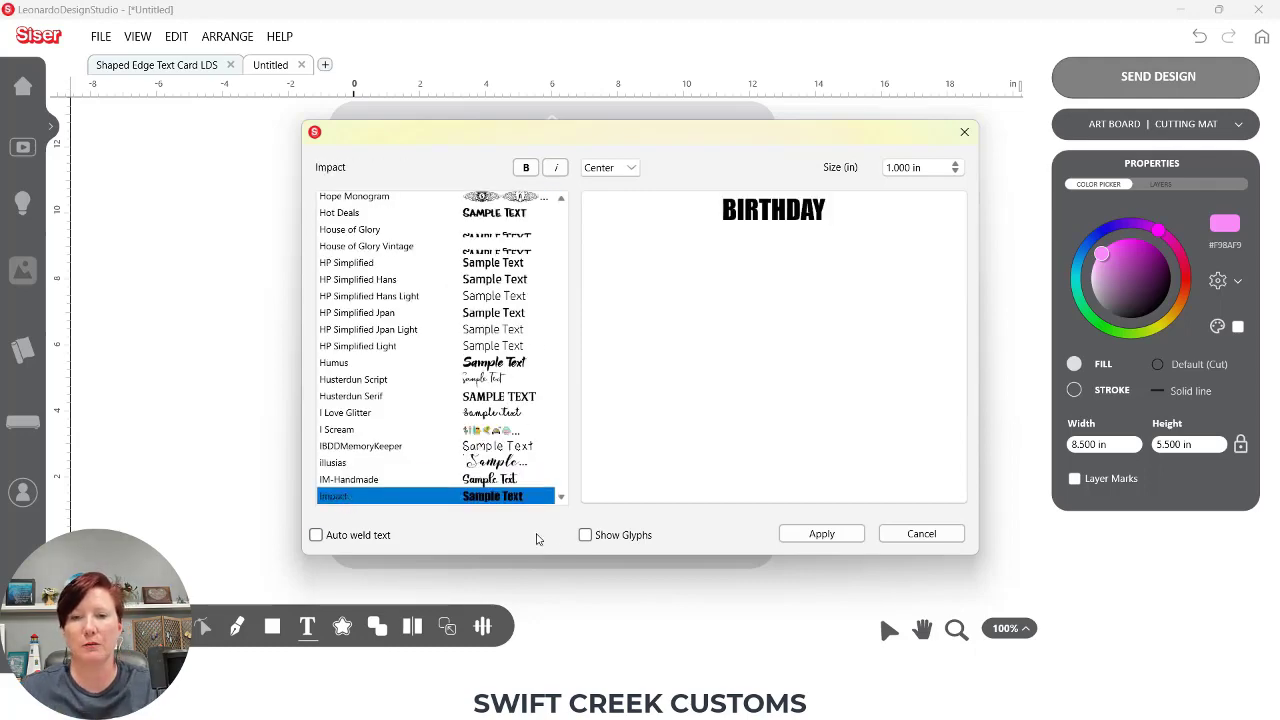
left_click(811, 536)
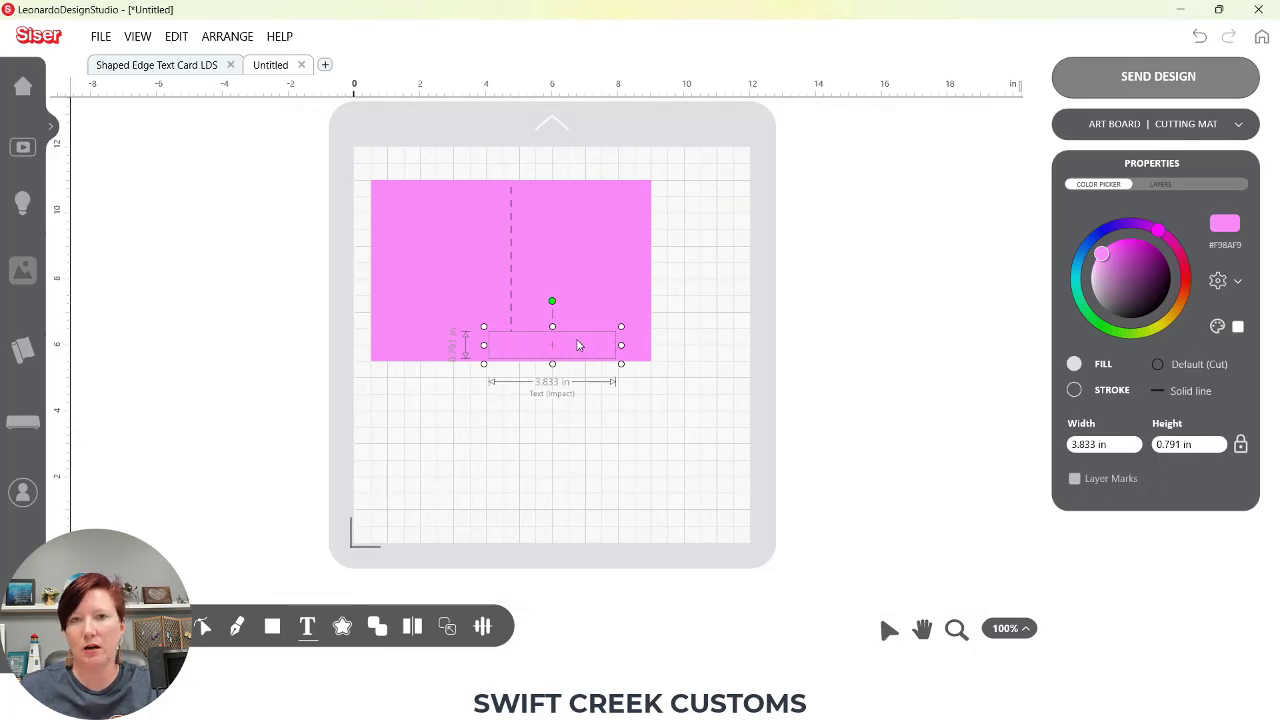
left_click_drag(578, 345, 583, 431)
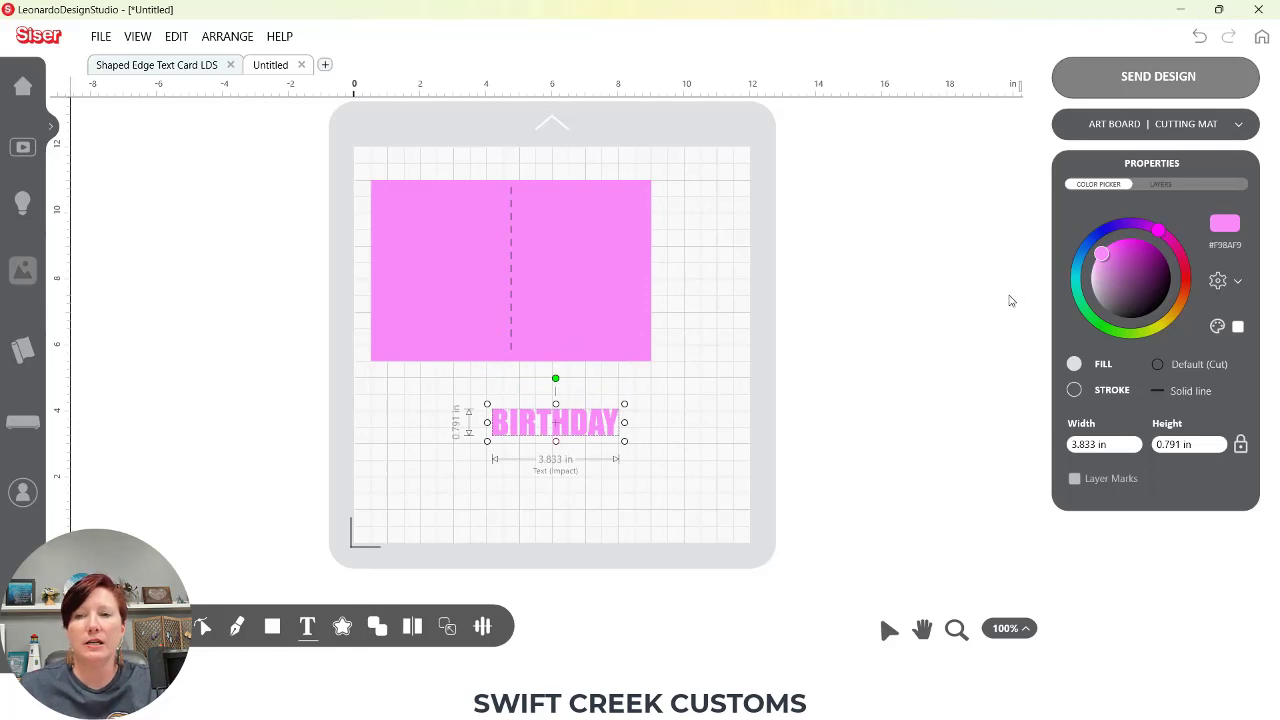
Recolor the BIRTHDAY text black (#000000) and place a copy of it outside the mat, beside the card
left_click_drag(1102, 255, 1151, 318)
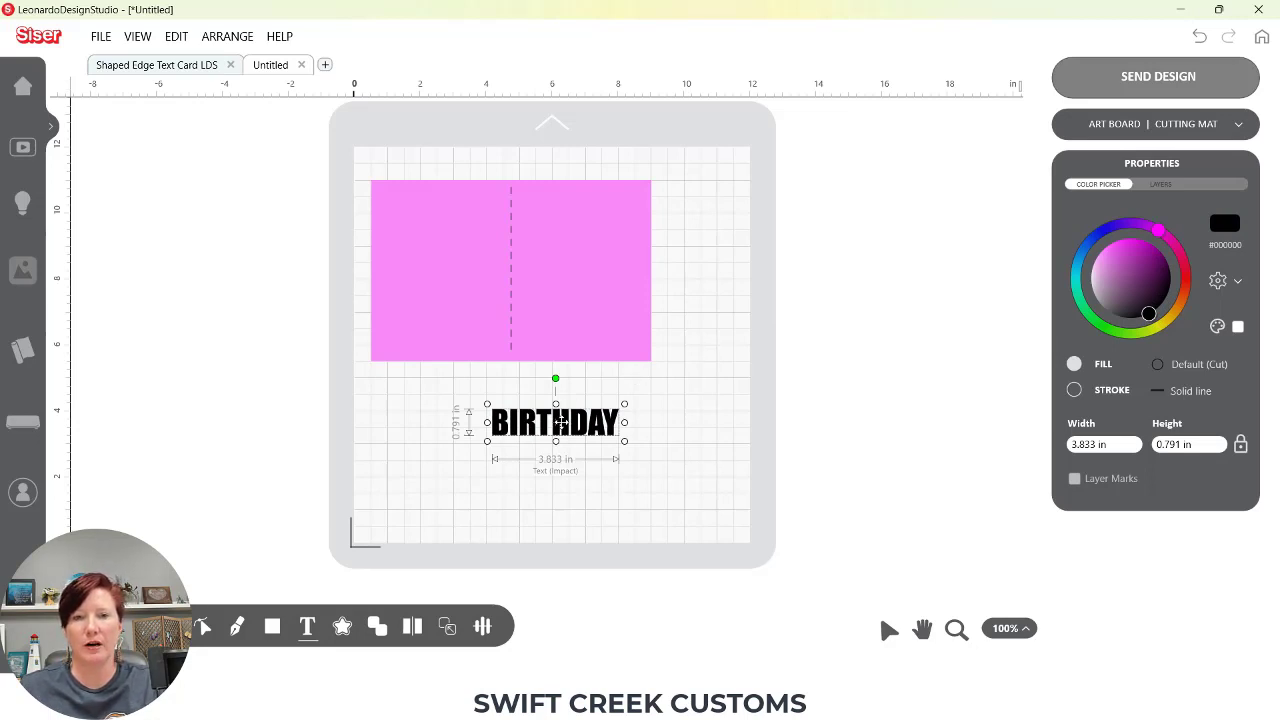
left_click_drag(560, 422, 255, 338)
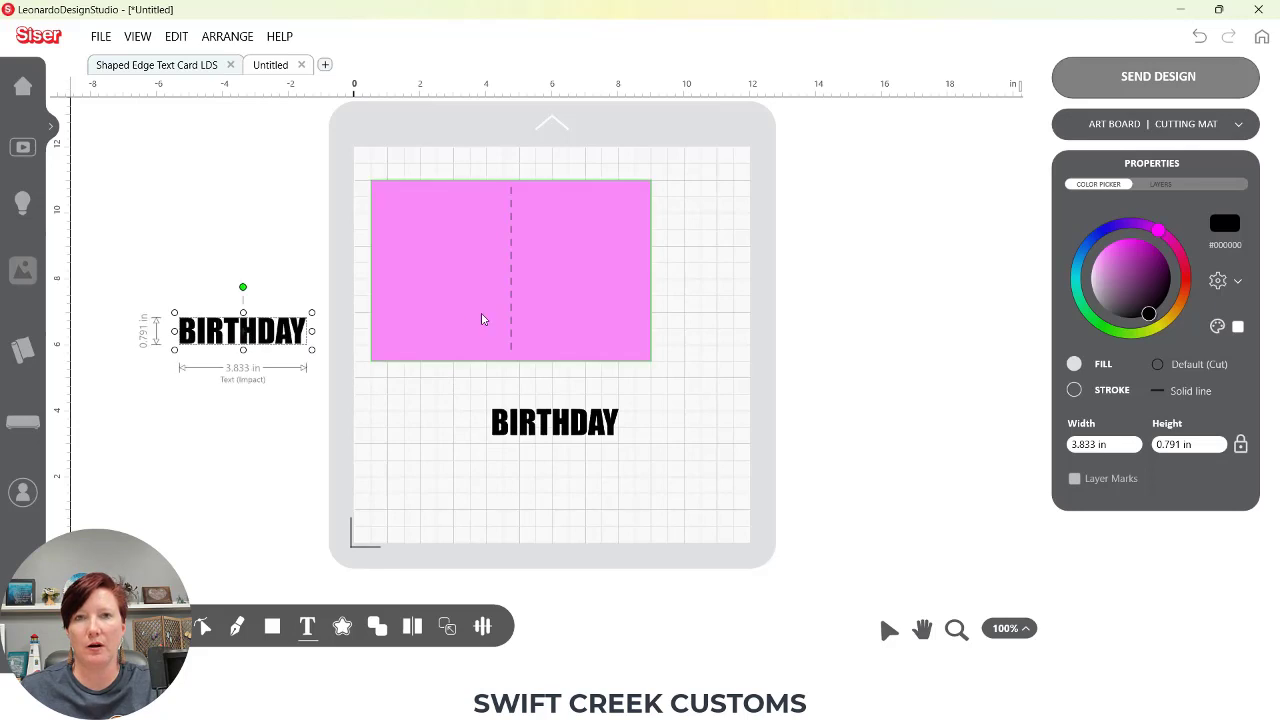
left_click(545, 425)
left_click(545, 425)
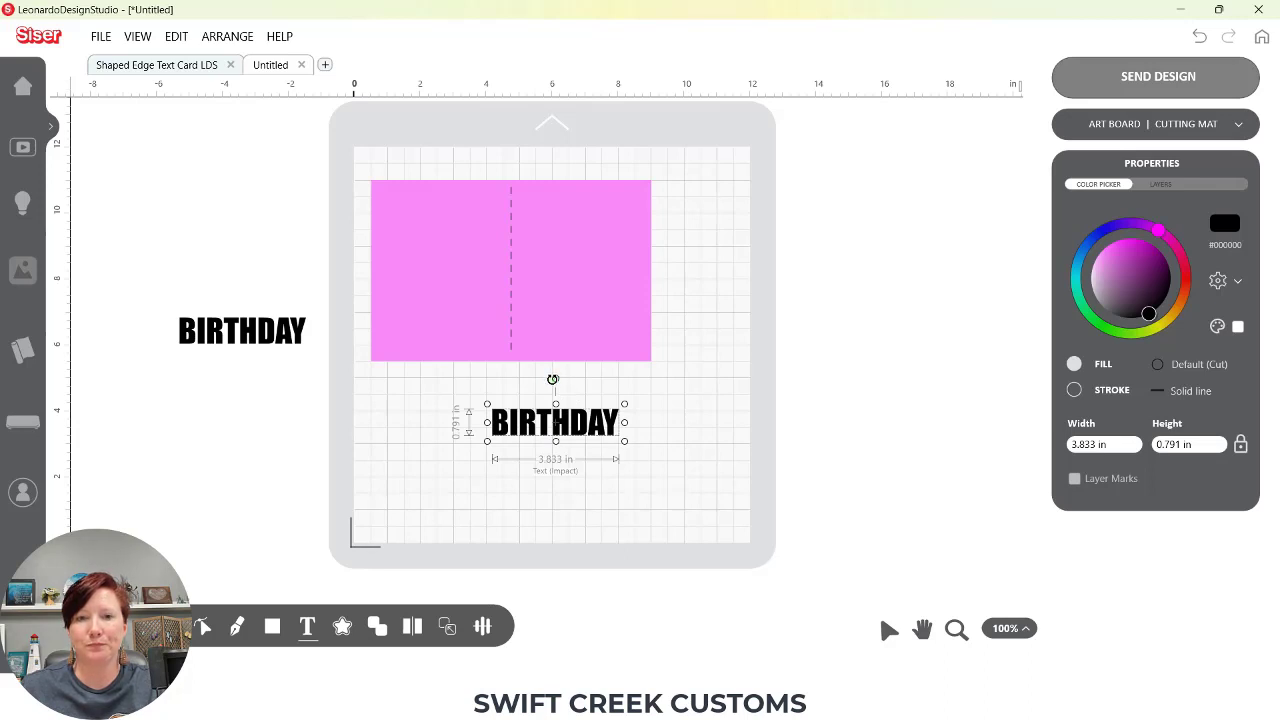
Rotate the BIRTHDAY text 90 degrees clockwise and place it along the pink card's right edge, starting at the upper corner
mouse_move(553, 378)
left_mouse_down()
mouse_move(588, 392)
mouse_move(599, 428)
mouse_move(586, 392)
mouse_move(560, 385)
mouse_move(556, 398)
left_mouse_up()
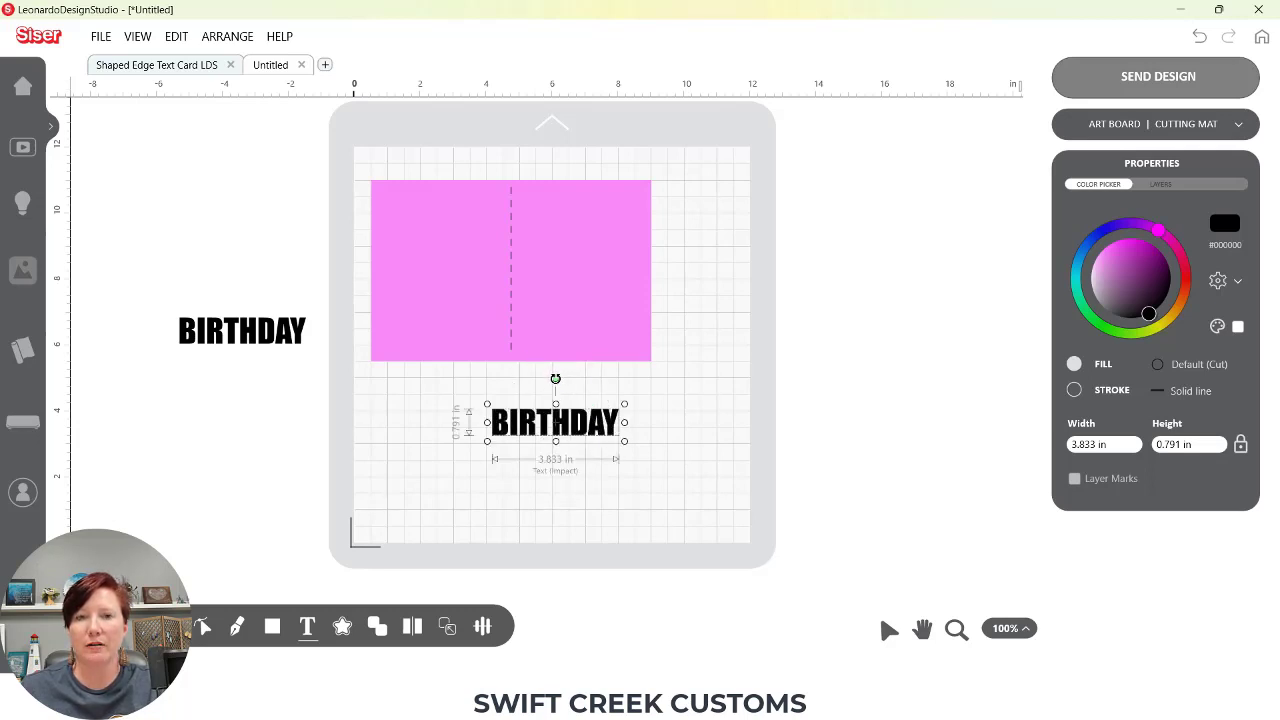
mouse_move(555, 378)
left_mouse_down()
mouse_move(590, 397)
mouse_move(557, 390)
left_mouse_up()
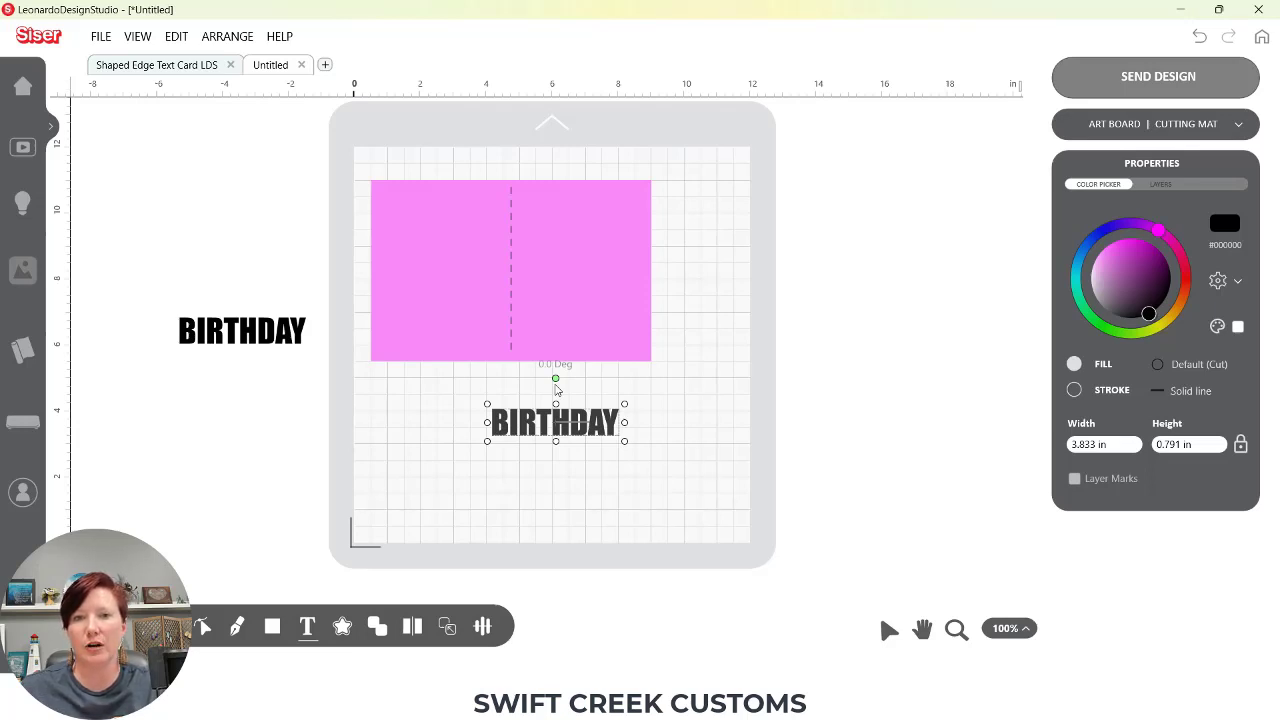
left_click_drag(557, 390, 635, 238)
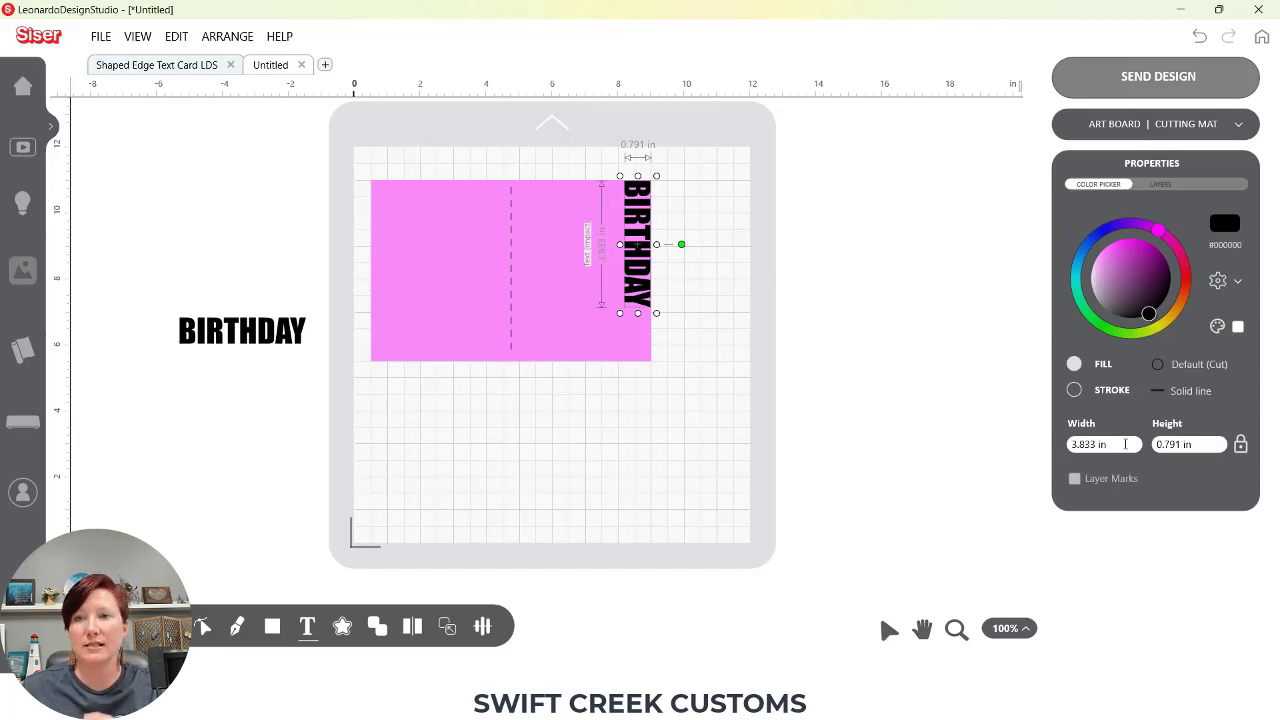
Try setting the rotated BIRTHDAY text's width to 5.5 in
left_click(1125, 444)
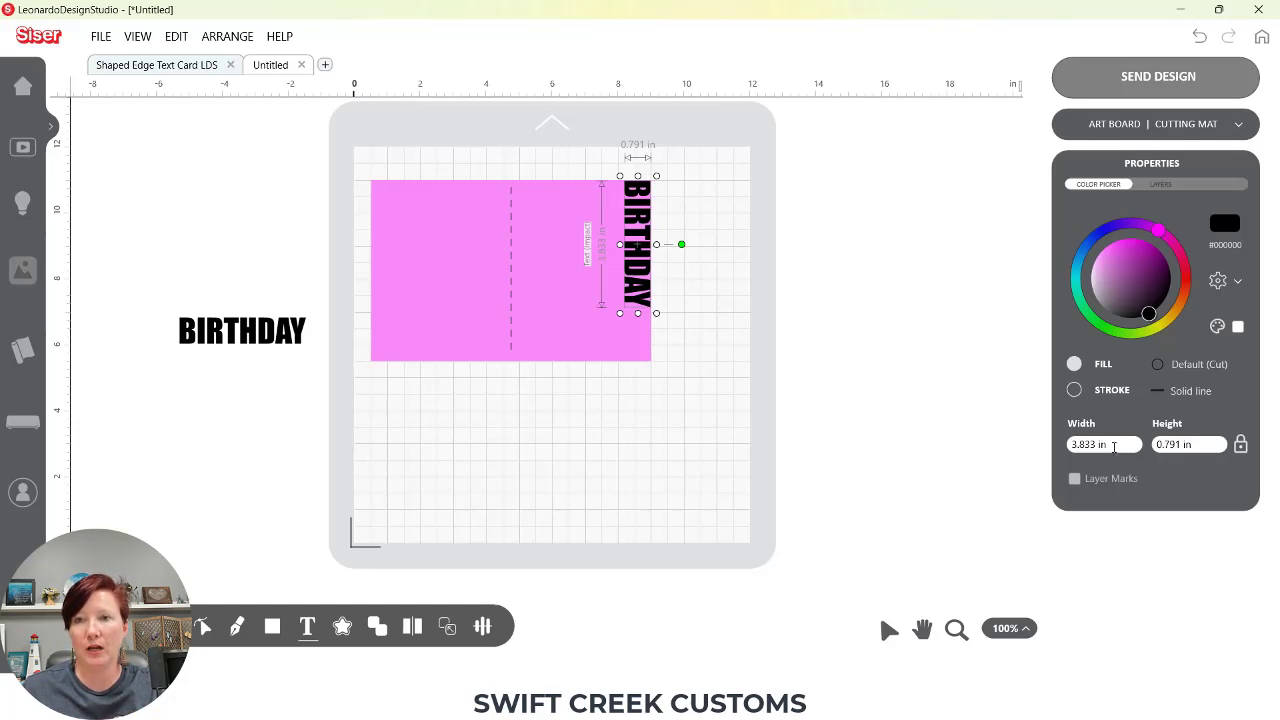
left_click_drag(1114, 444, 1068, 444)
type("5.5")
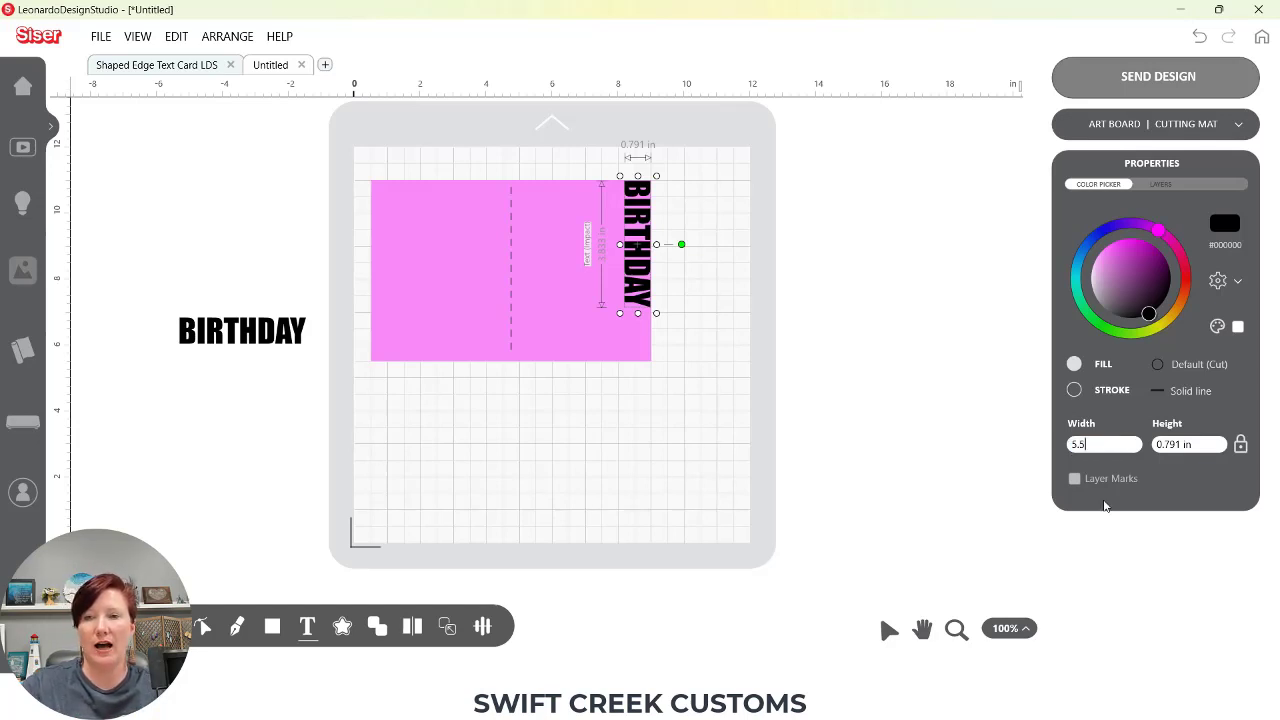
key("Return")
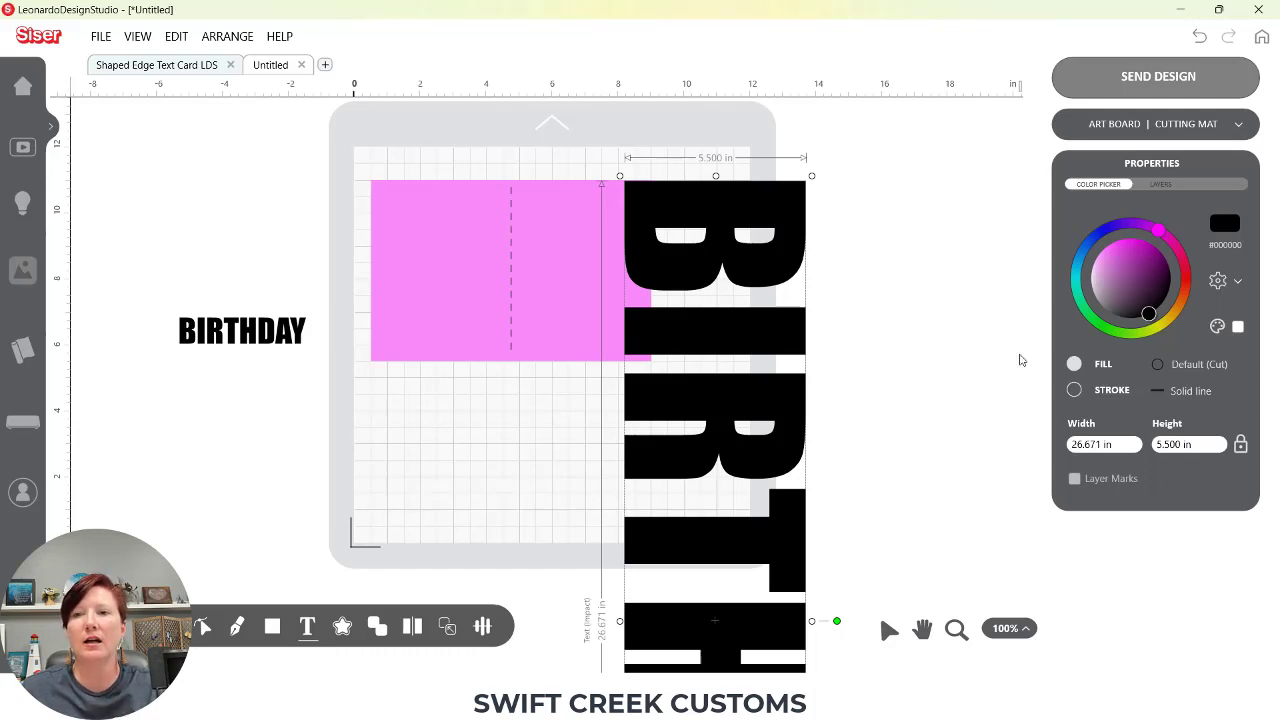
Set the rotated BIRTHDAY text's height to 5.5 in so it spans the card's full edge
left_click(1120, 444)
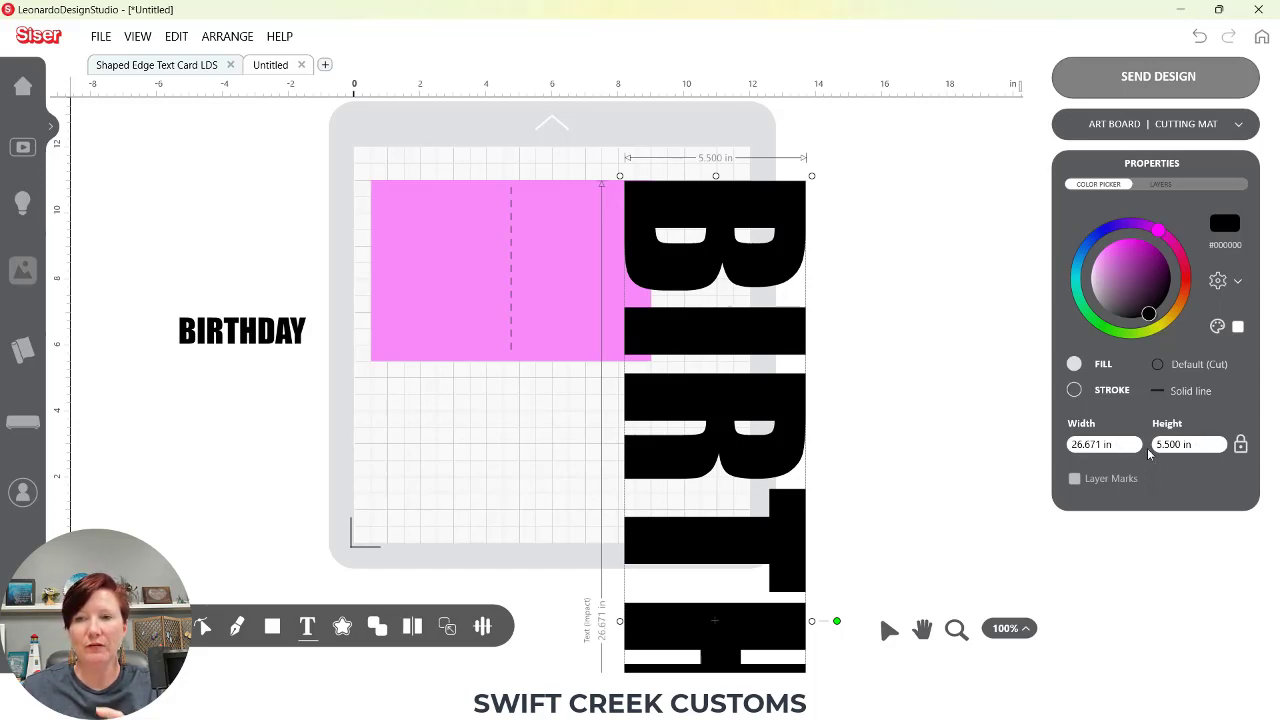
left_click(1190, 444)
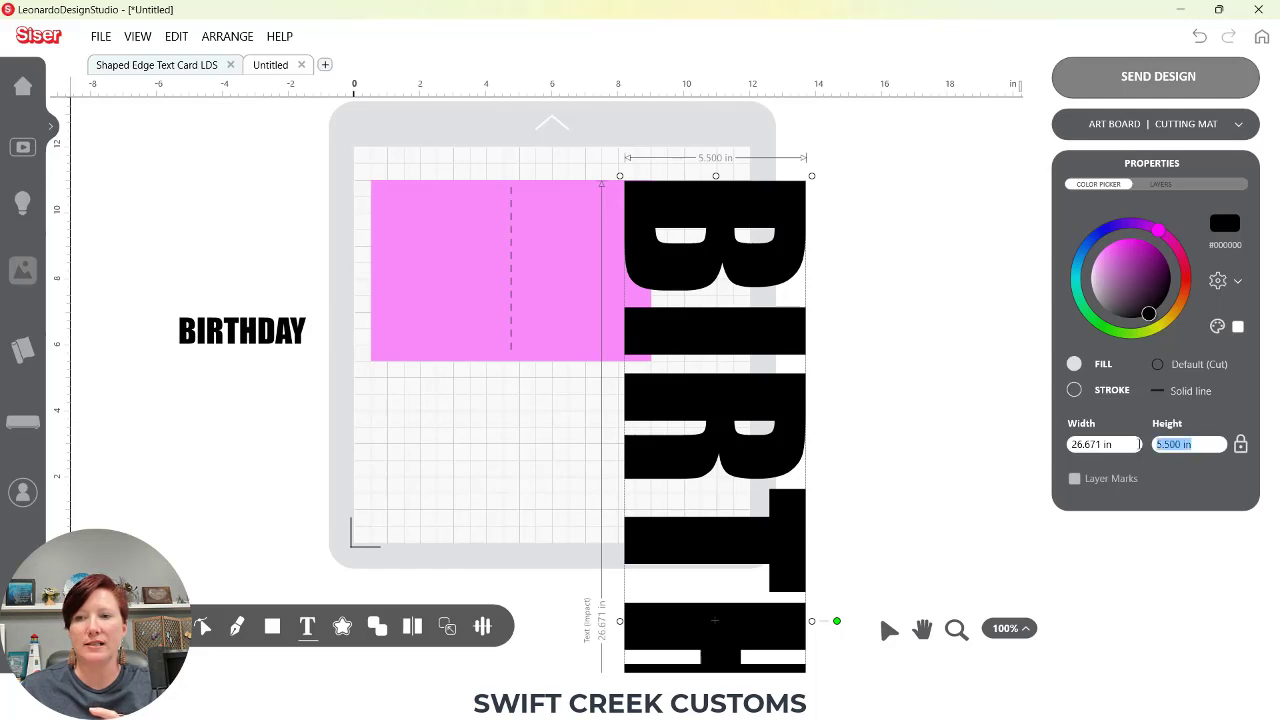
type("5.5")
key("Return")
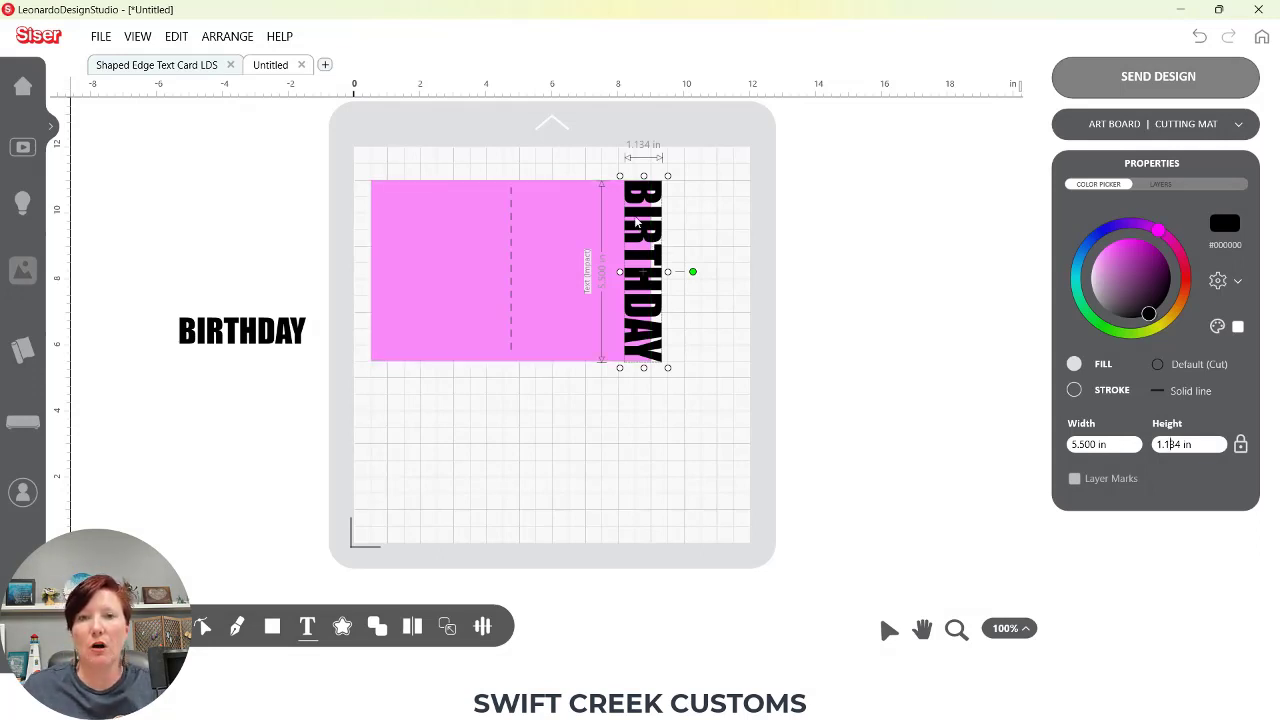
Move the resized BIRTHDAY text inside the card so it sits against the card's right edge
left_click_drag(646, 216, 634, 216)
left_click(956, 628)
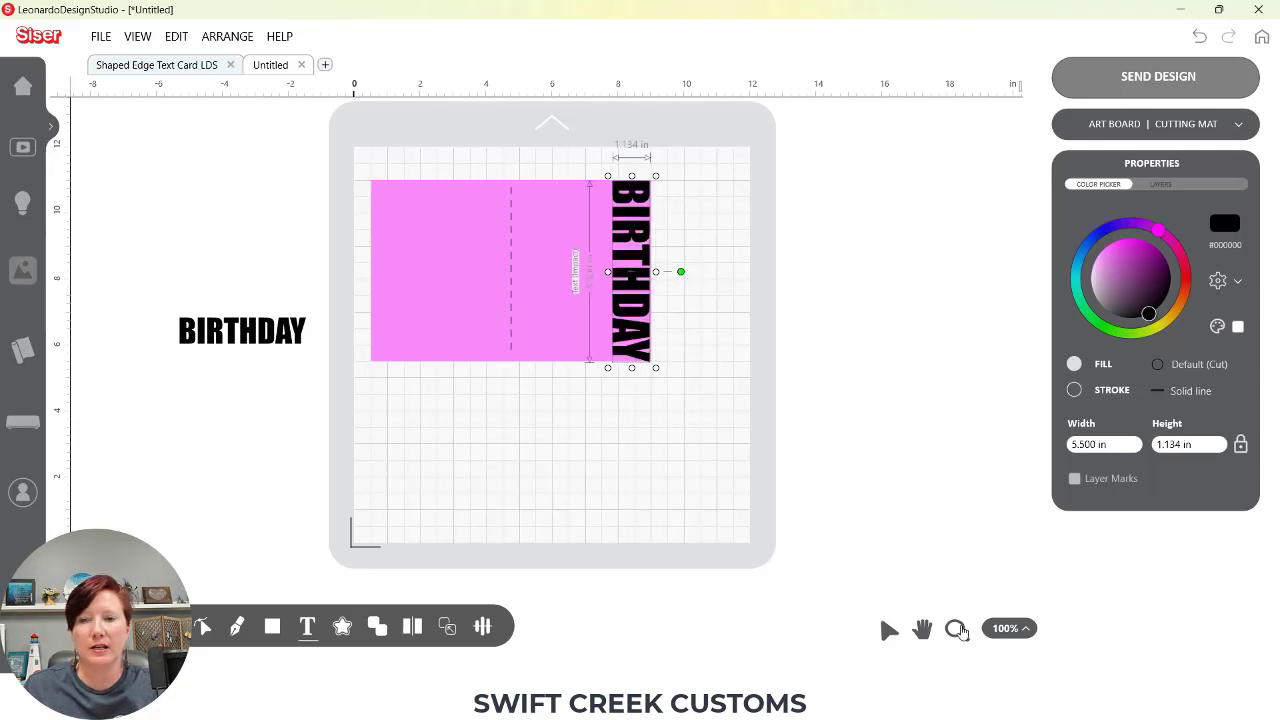
left_click_drag(536, 127, 694, 414)
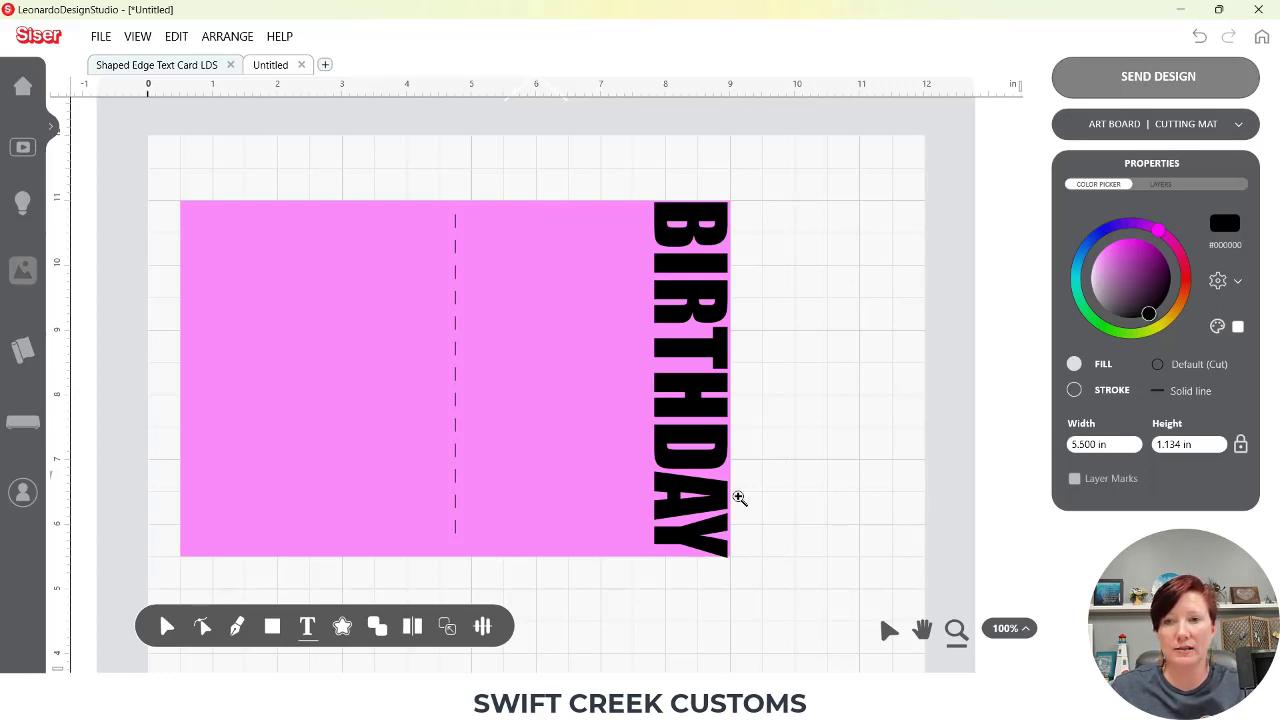
left_click(165, 627)
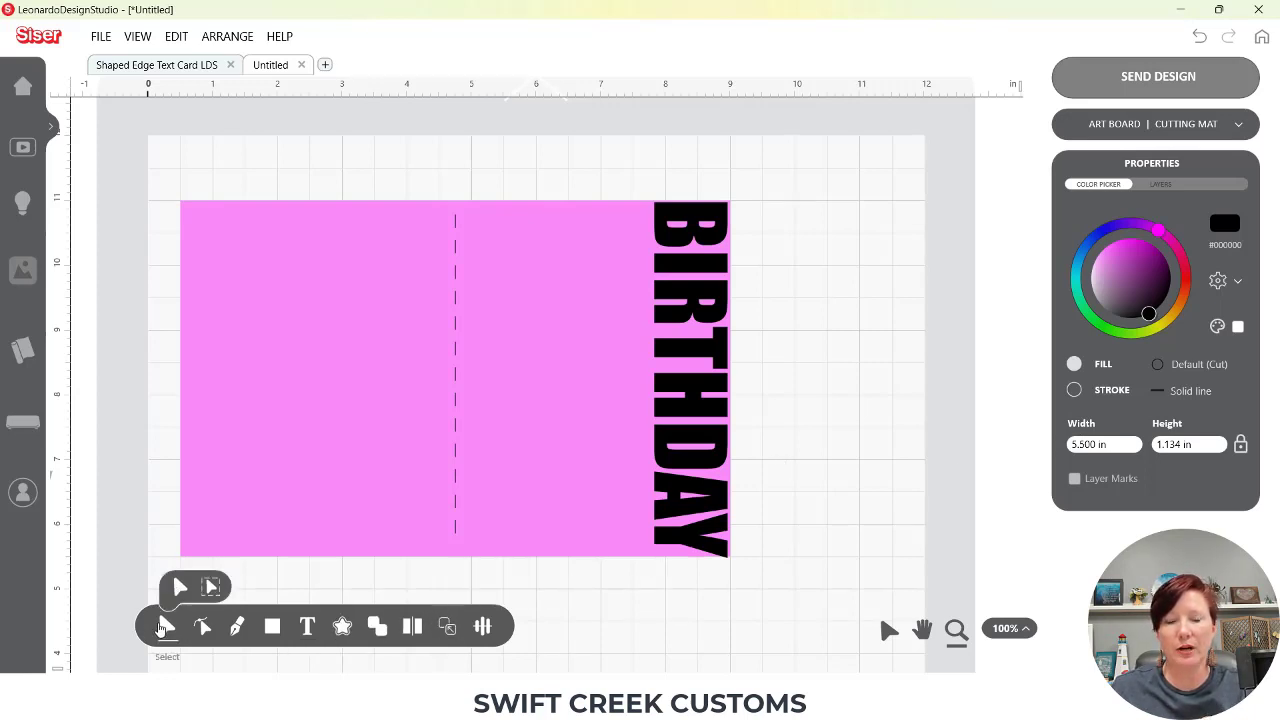
left_click(697, 395)
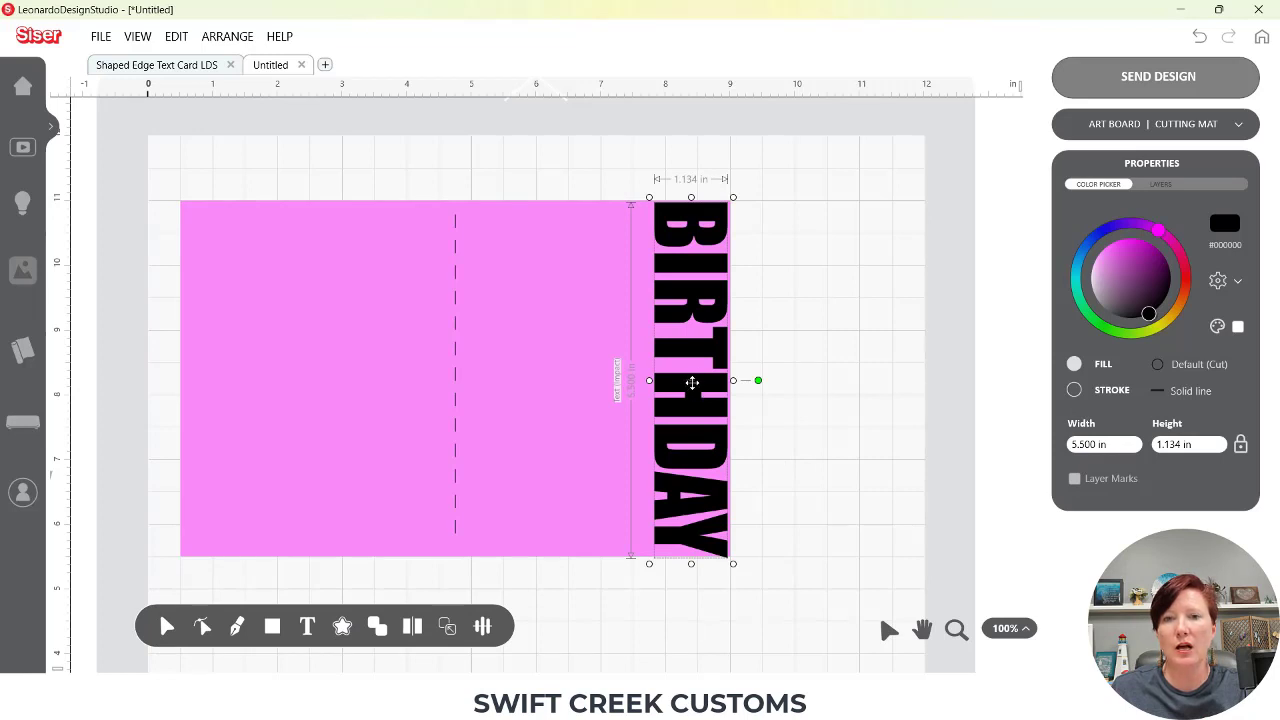
left_click_drag(695, 391, 695, 387)
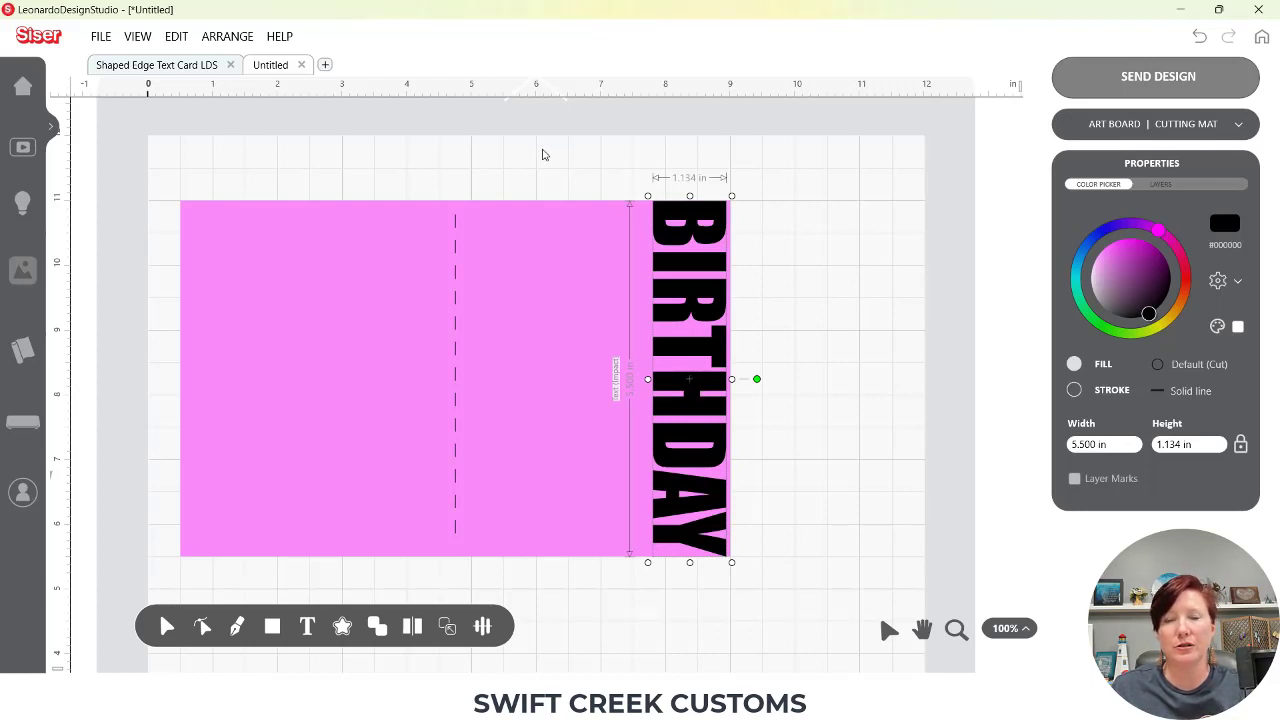
Align the card and the BIRTHDAY text vertically by their centers and horizontally by their right edges
left_click_drag(517, 154, 790, 327)
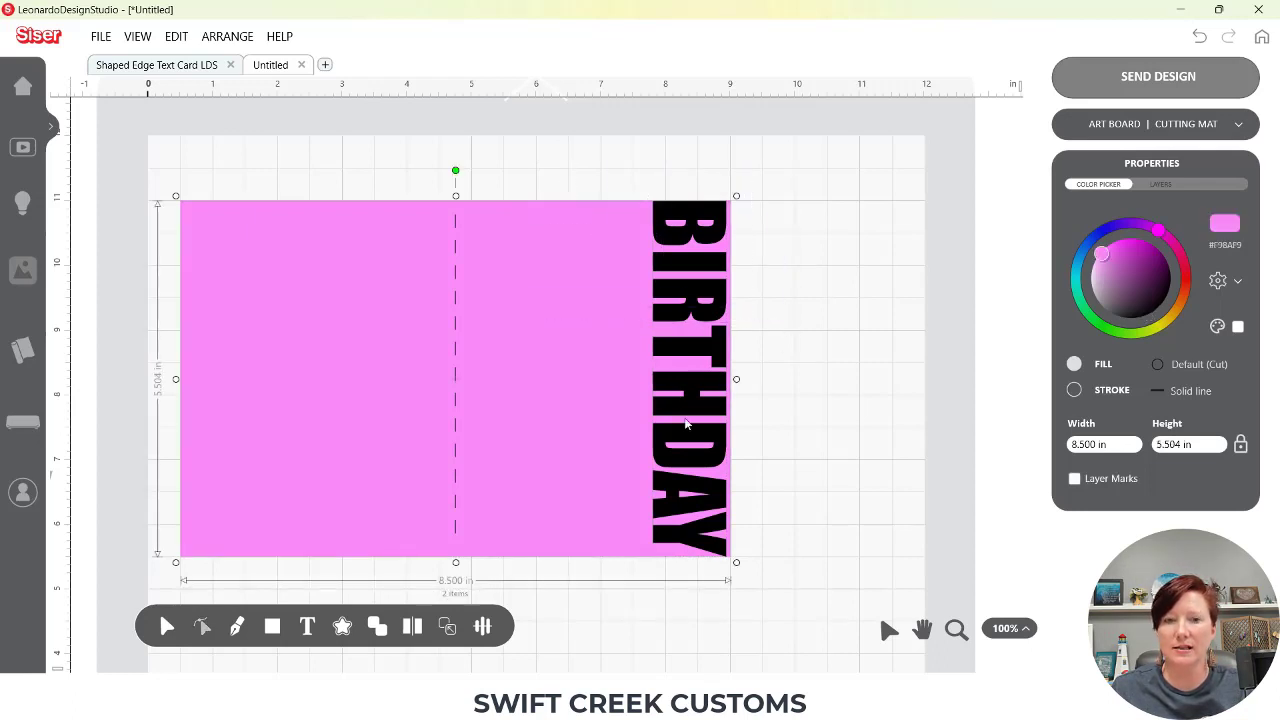
mouse_move(482, 627)
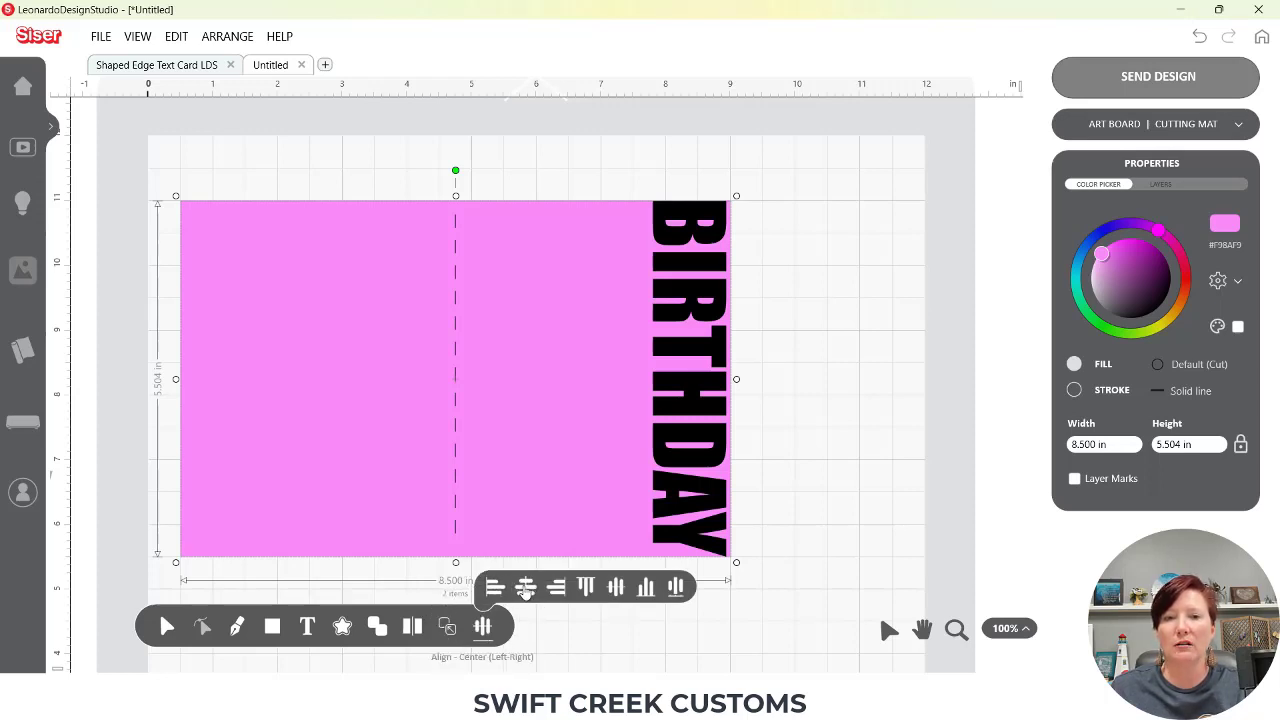
left_click(617, 591)
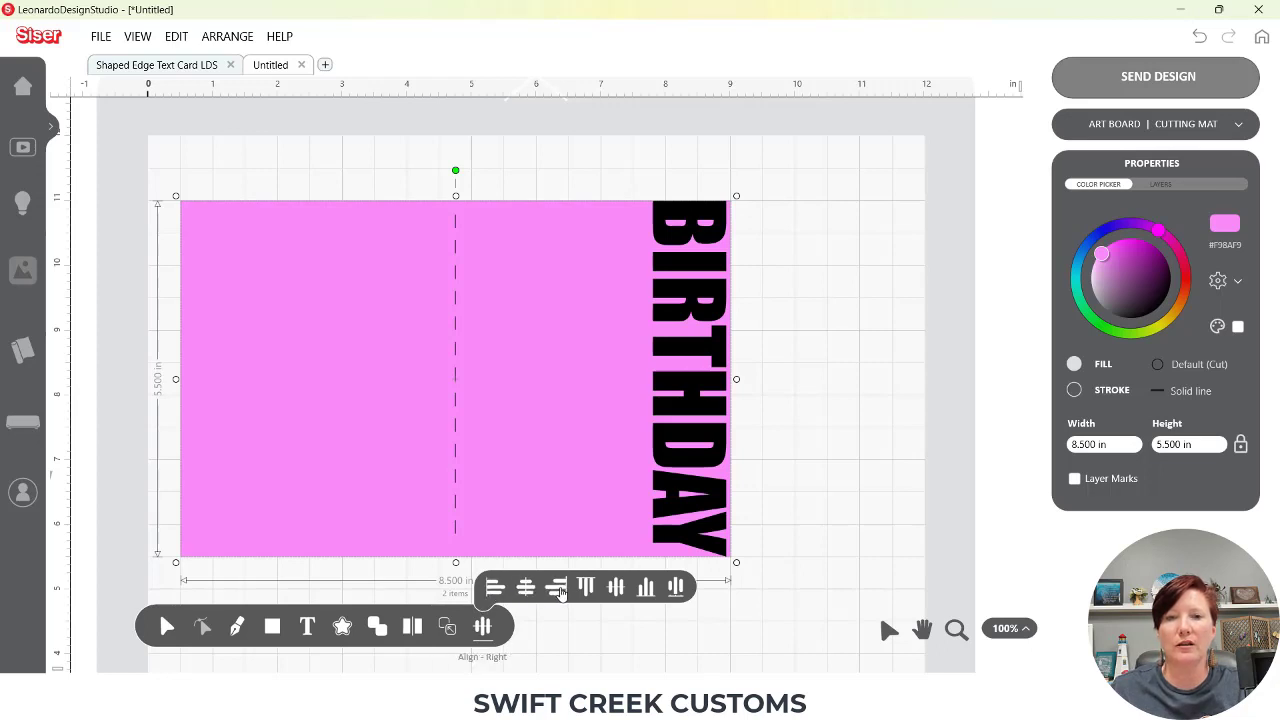
left_click(557, 589)
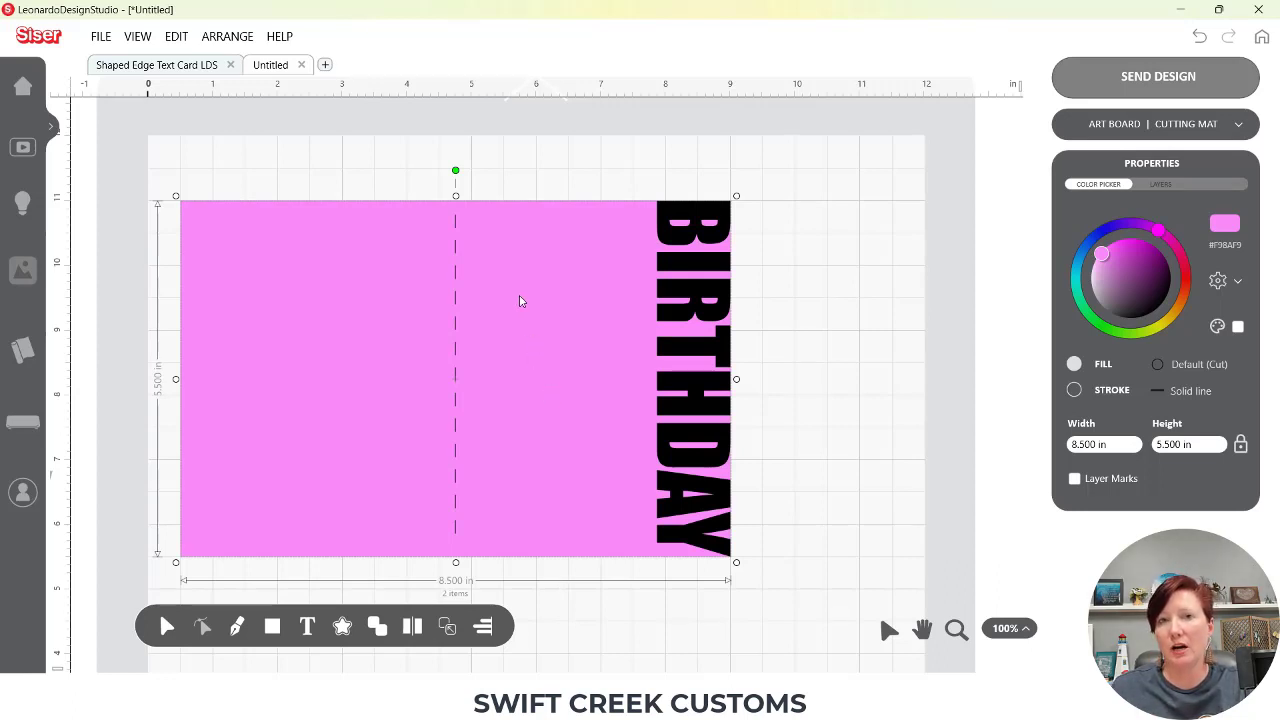
Ungroup the pink card base and the dashed fold line so each can be selected separately
right_click(499, 225)
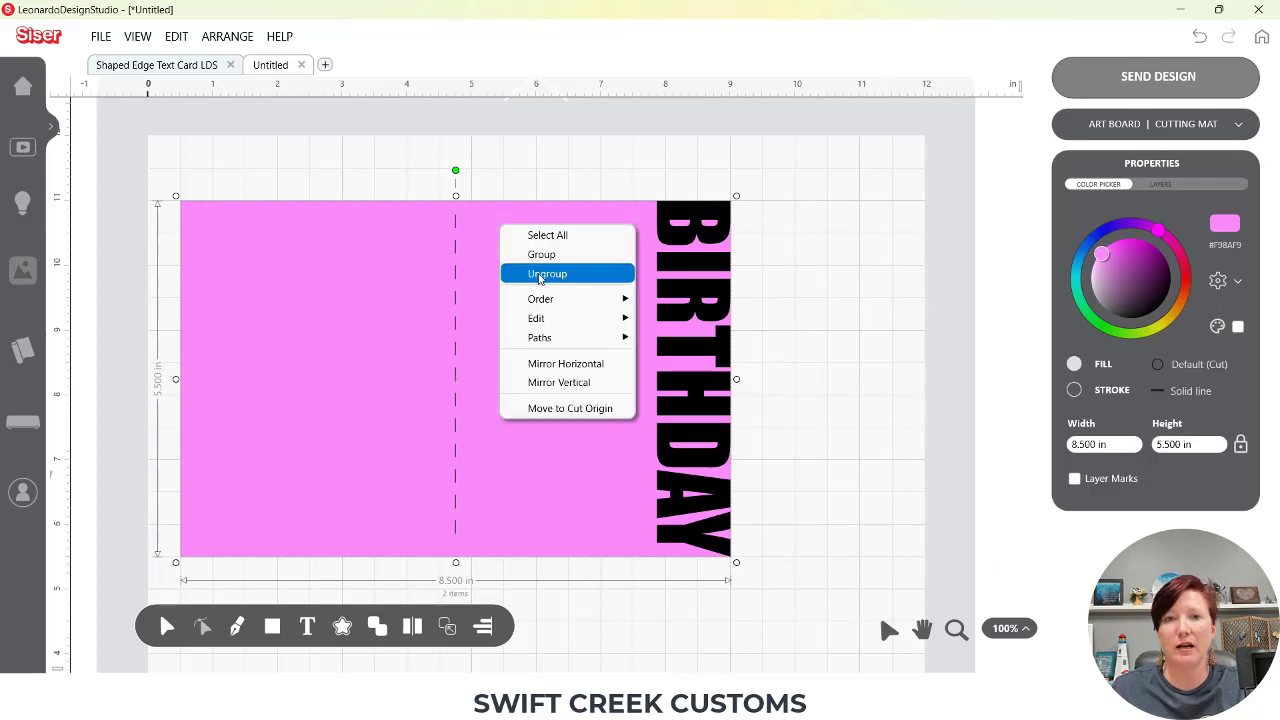
left_click(543, 187)
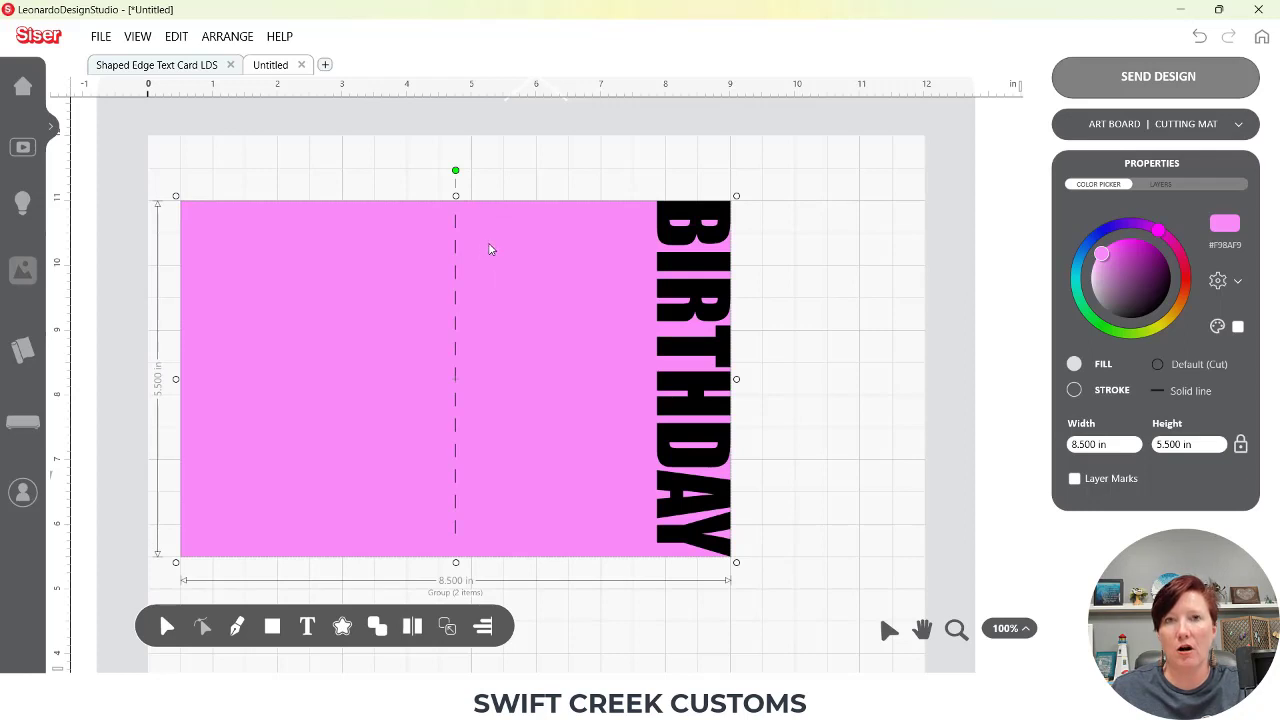
left_click(504, 161)
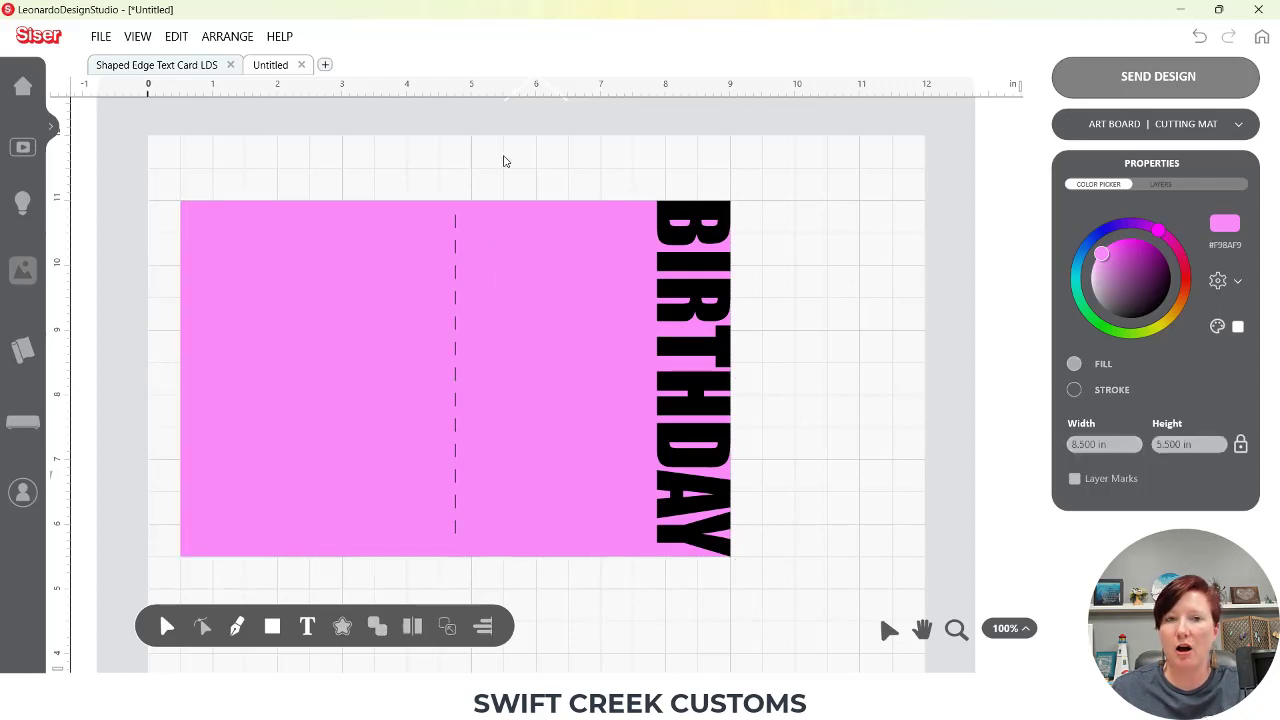
left_click(488, 261)
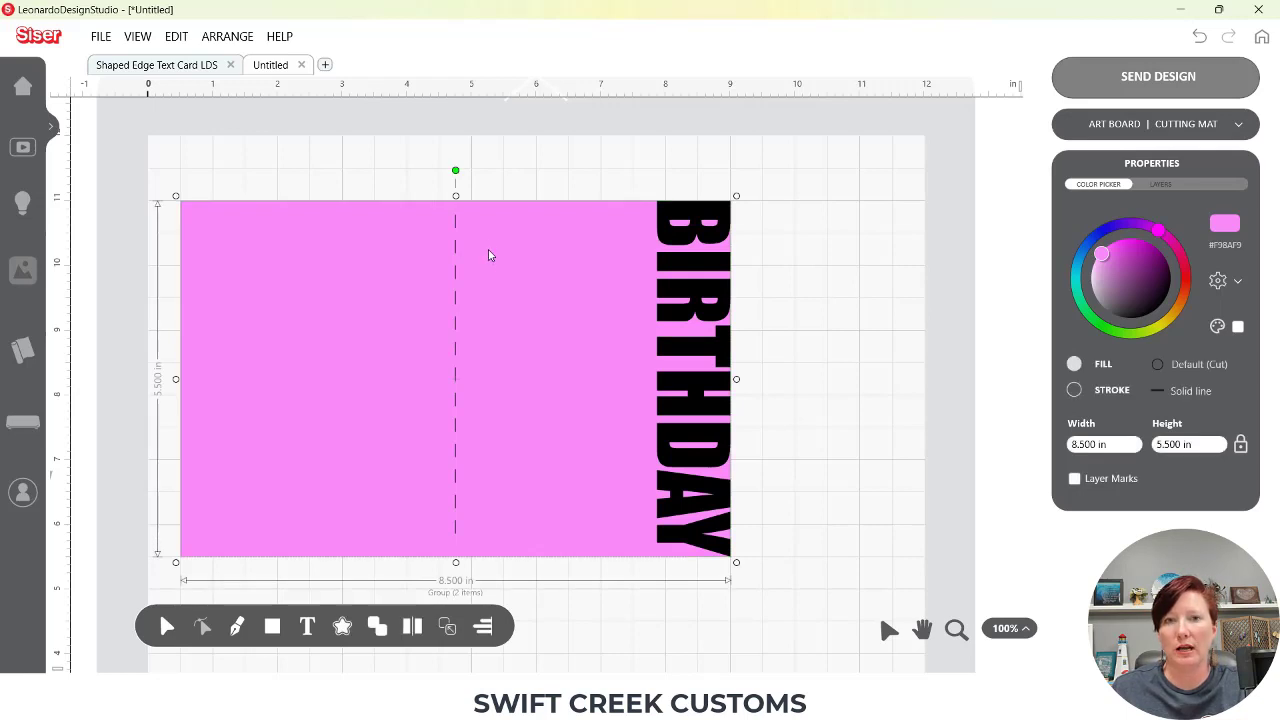
right_click(472, 224)
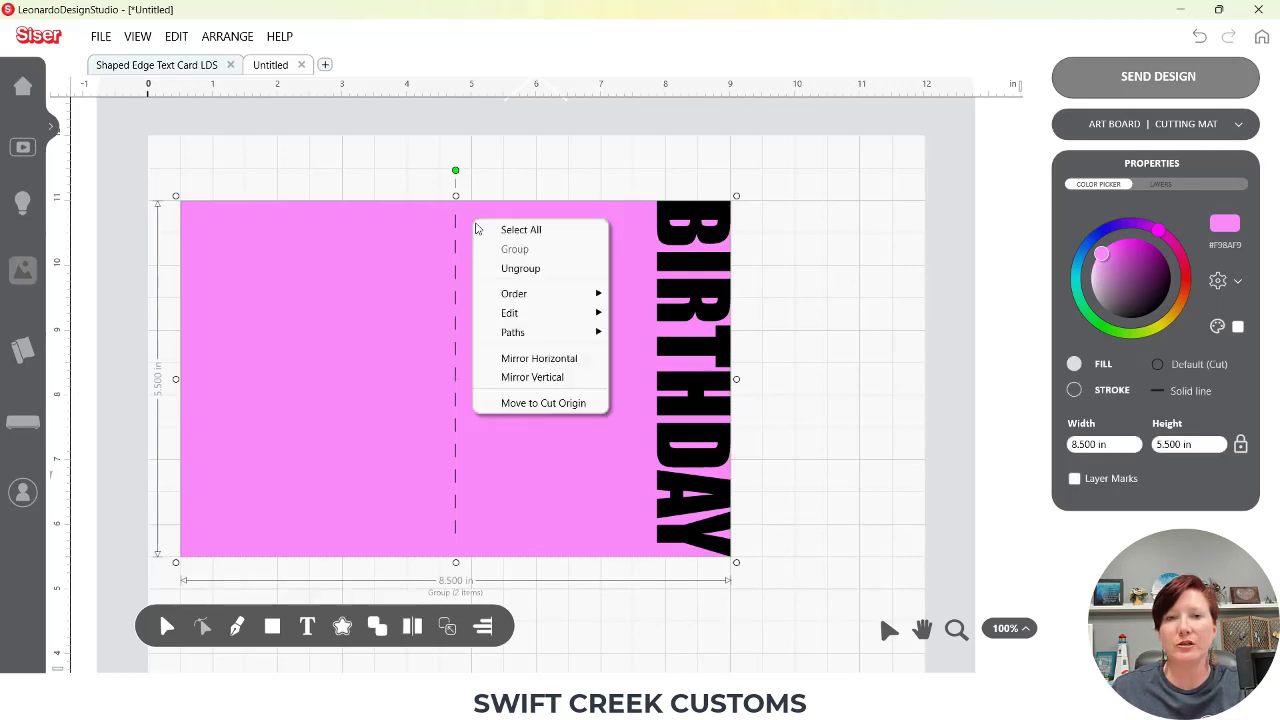
left_click(504, 270)
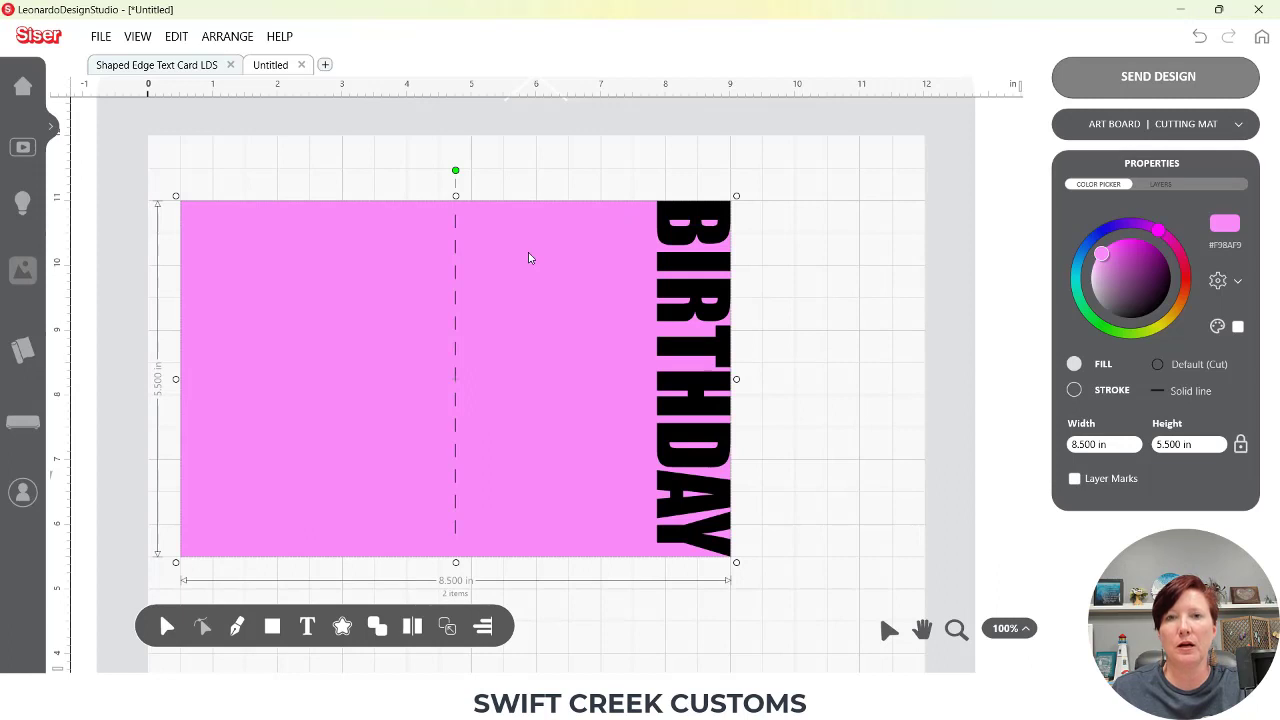
left_click(524, 172)
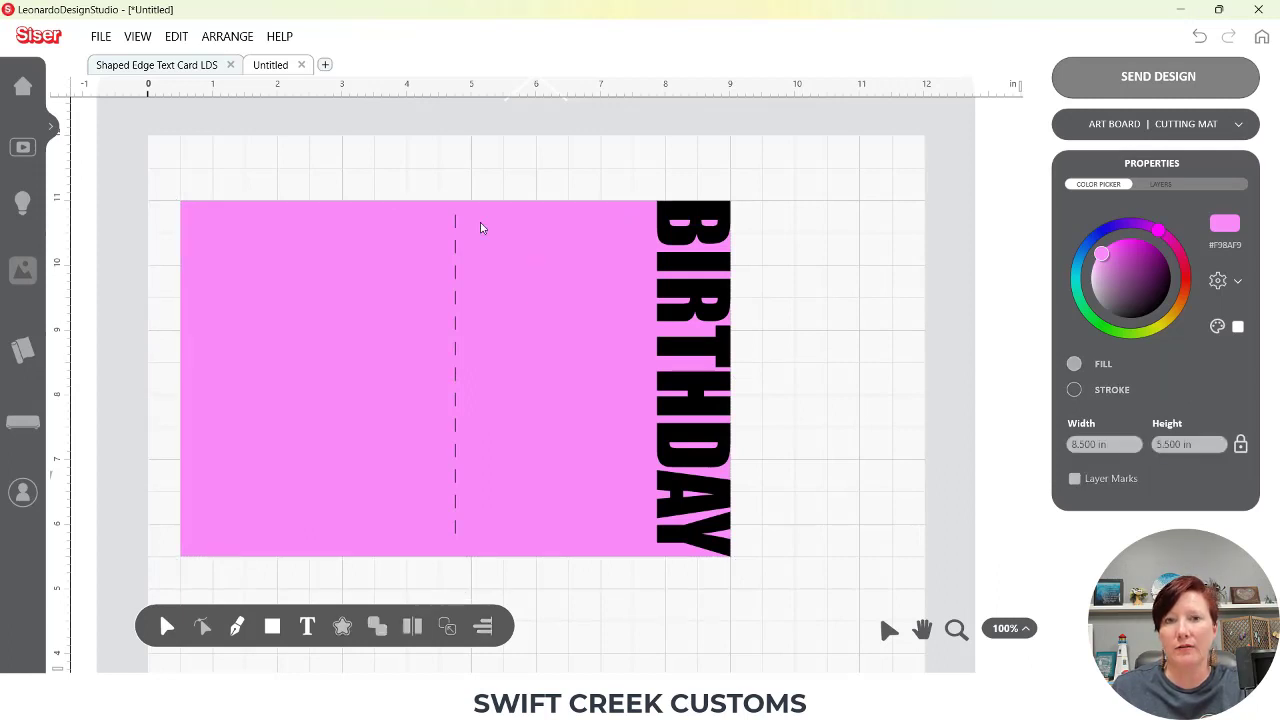
left_click(455, 252)
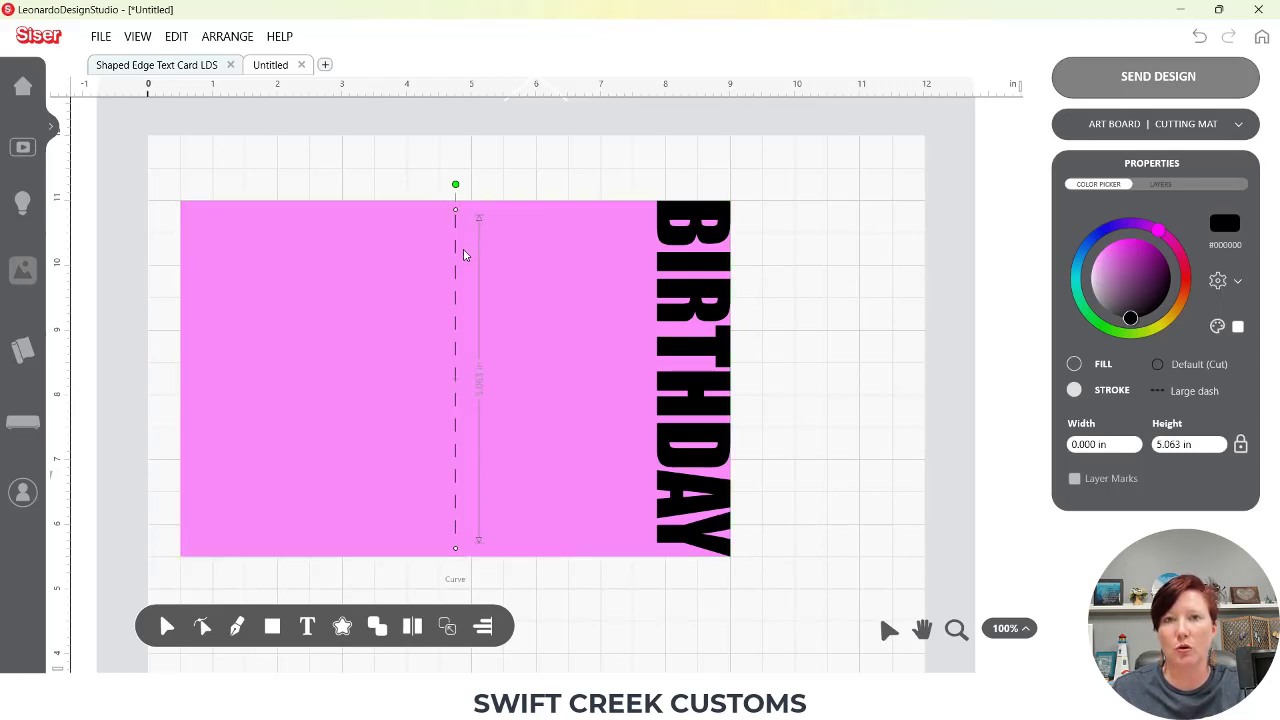
Narrow the pink card base from its right side to about 7.51 in wide, so it only slightly overlaps the BIRTHDAY letters
left_click(575, 240)
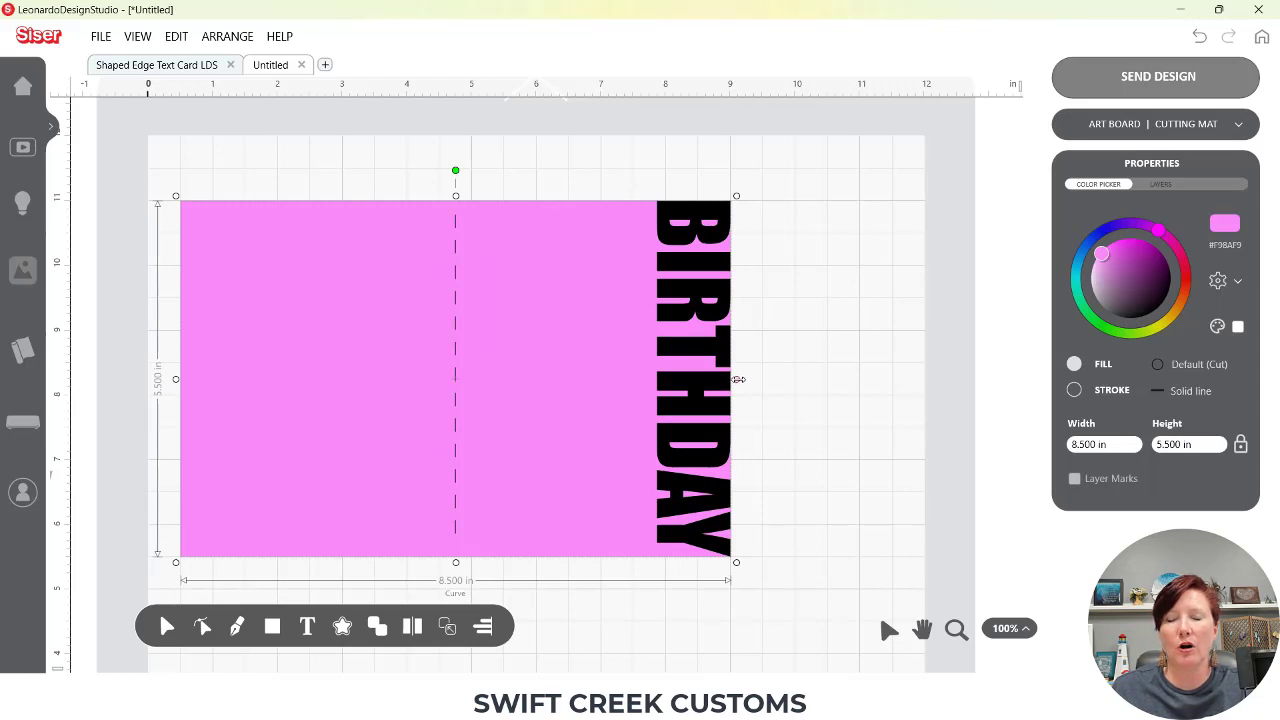
left_click_drag(738, 379, 674, 381)
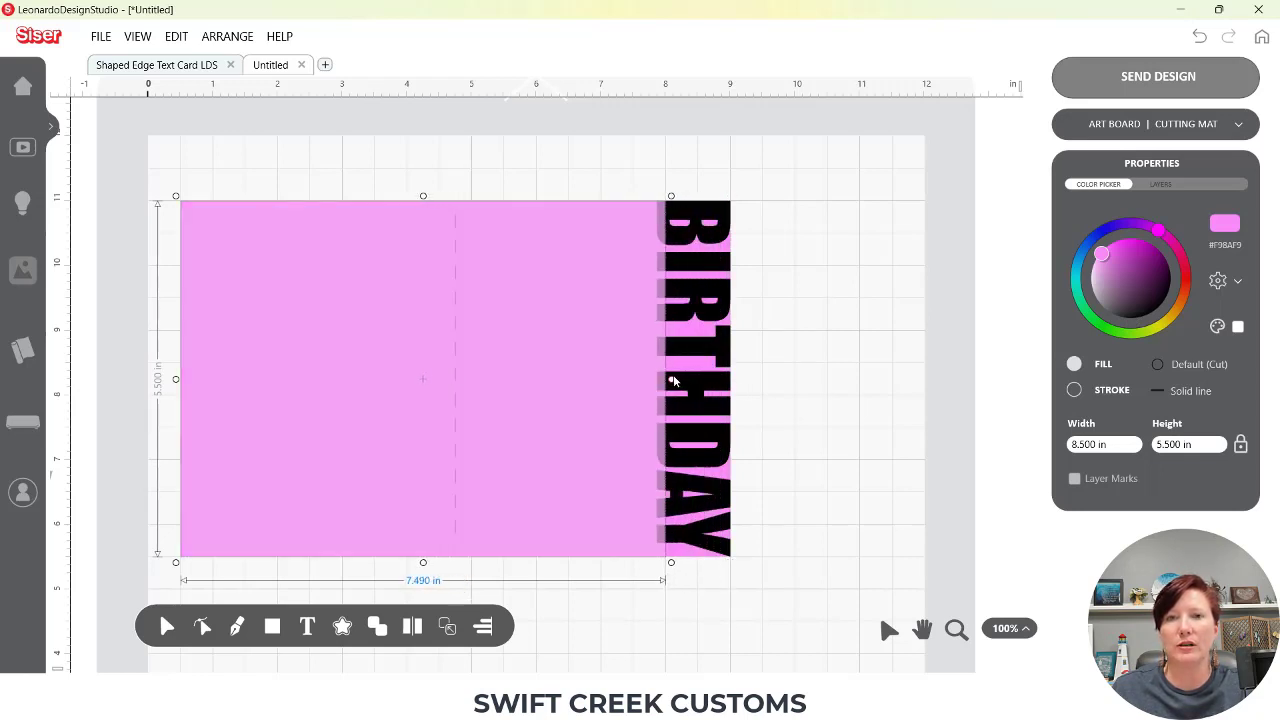
left_click_drag(674, 380, 674, 380)
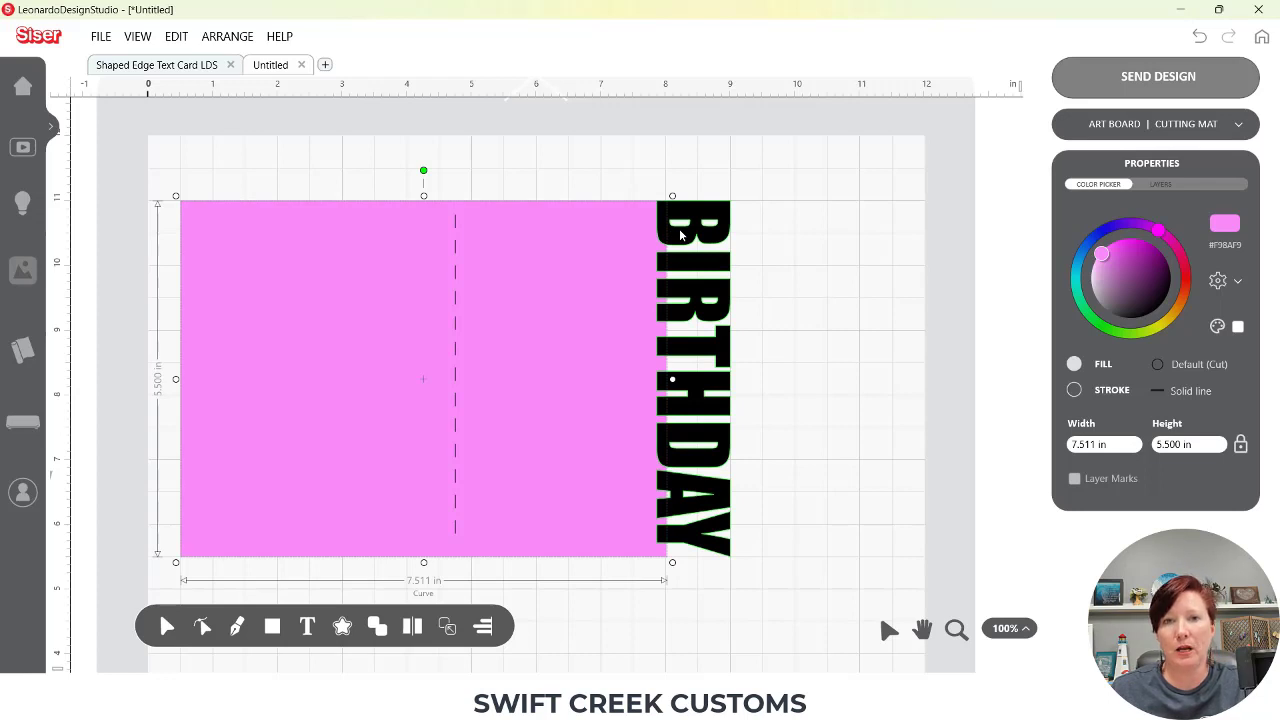
left_click(590, 166)
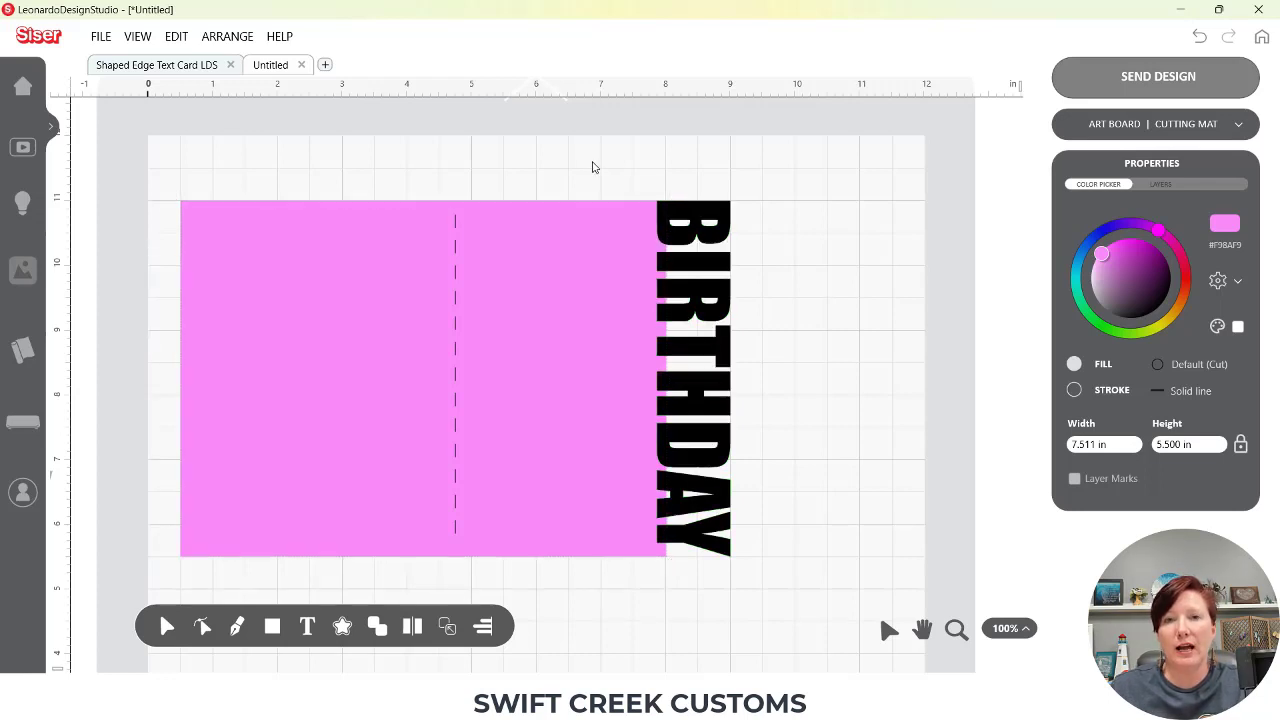
Weld the card base and the BIRTHDAY text into one shape and recolor it bright magenta
left_click_drag(588, 155, 712, 240)
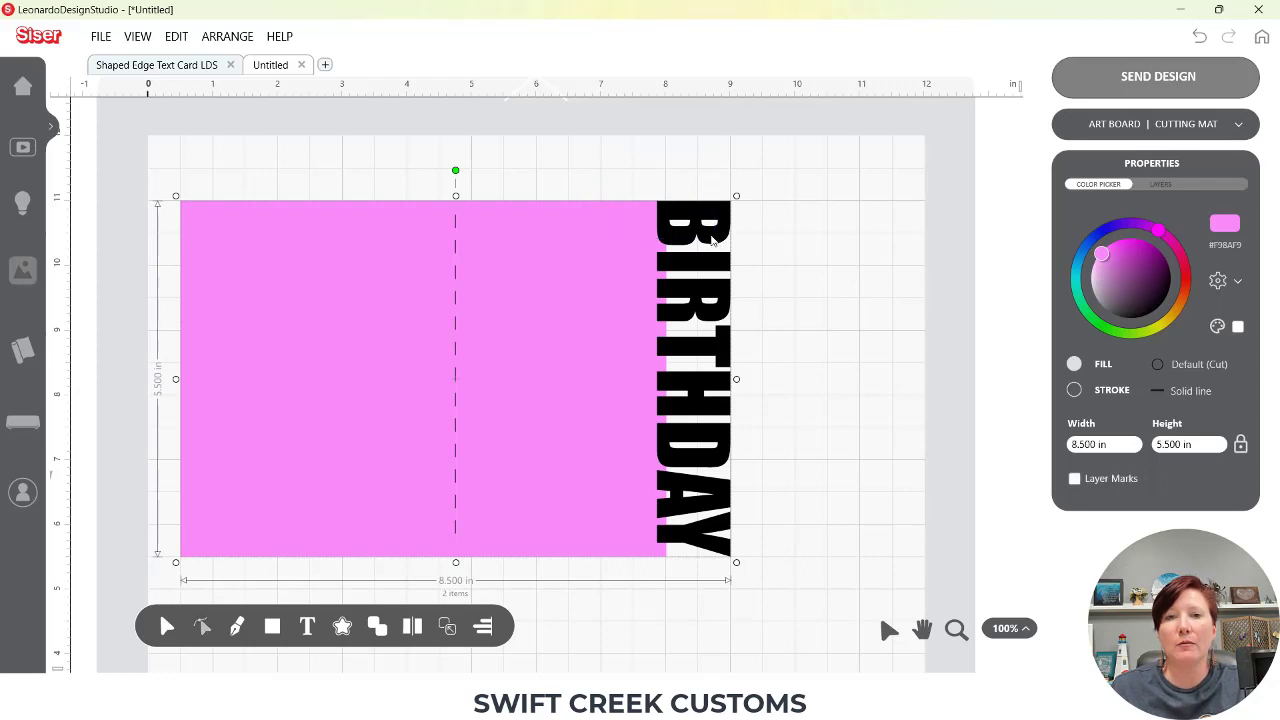
right_click(712, 240)
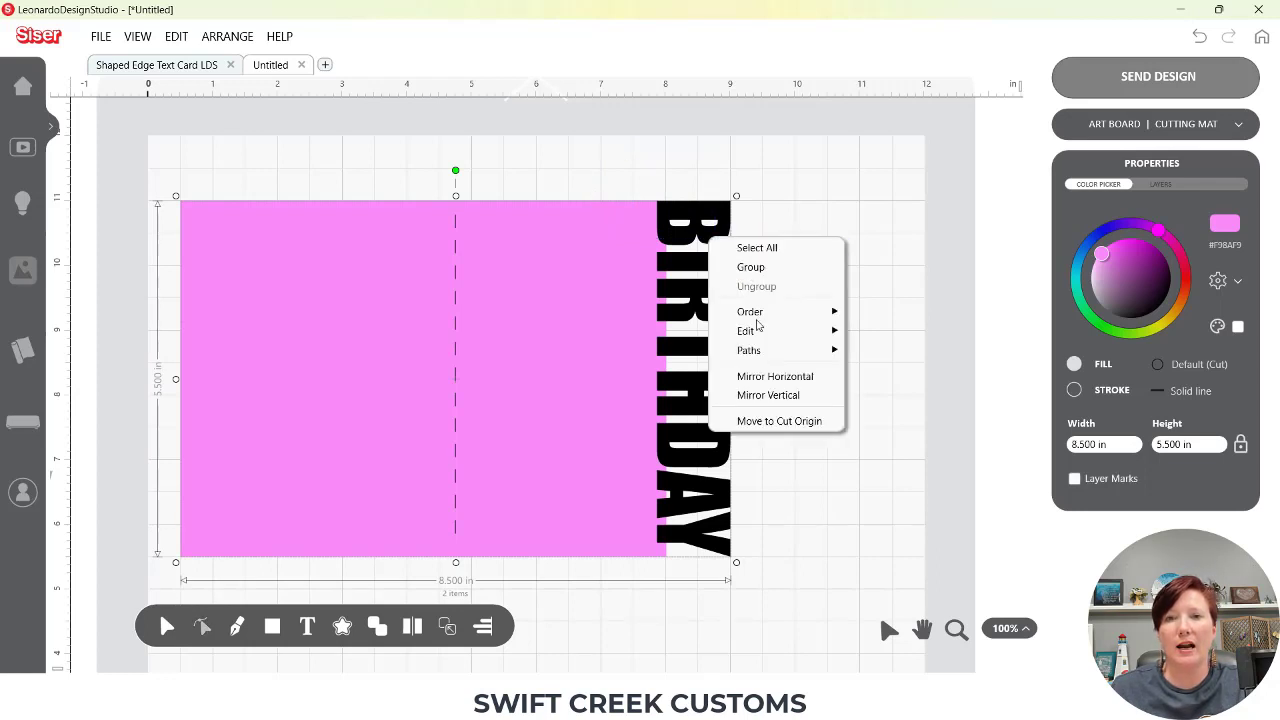
mouse_move(765, 352)
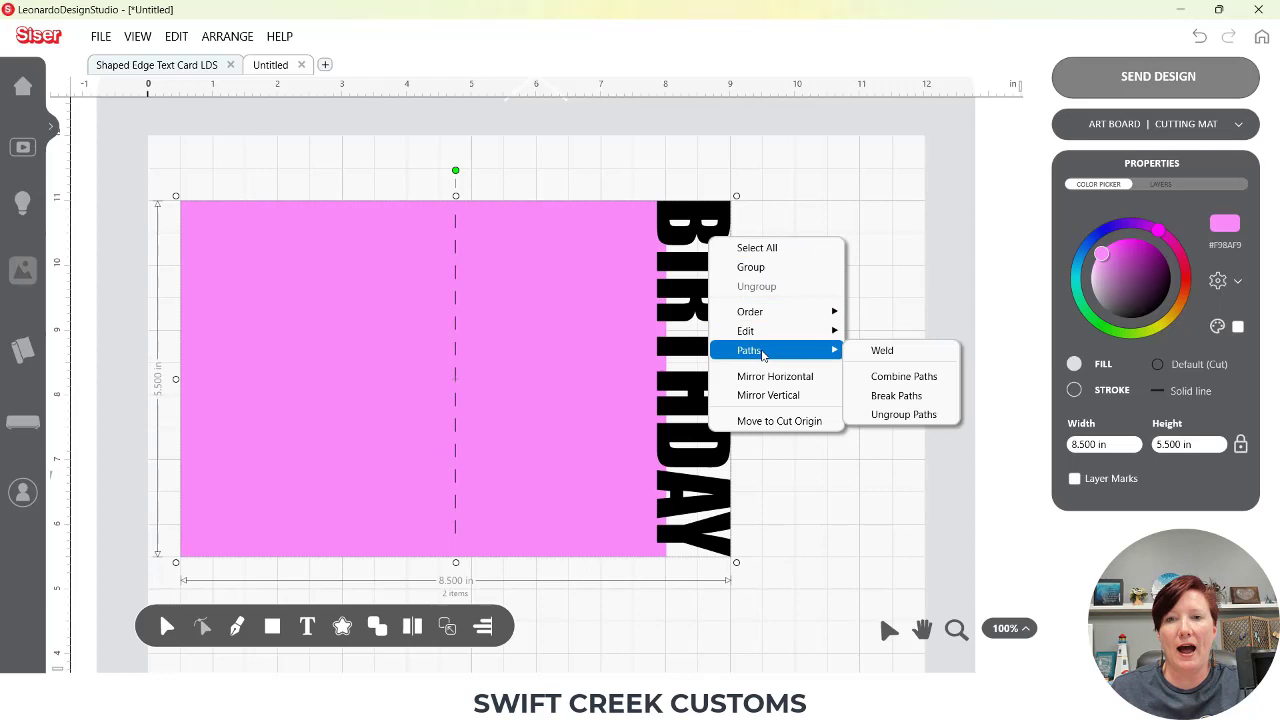
left_click(882, 351)
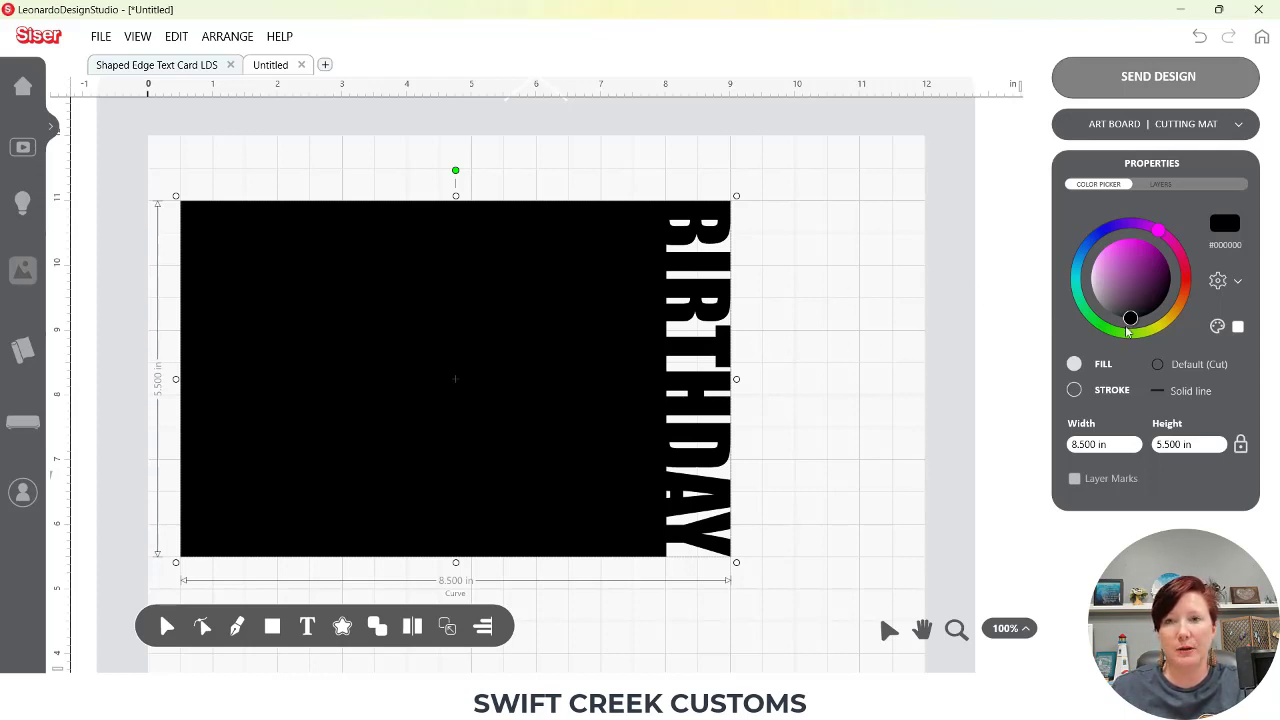
left_click_drag(1130, 320, 1126, 236)
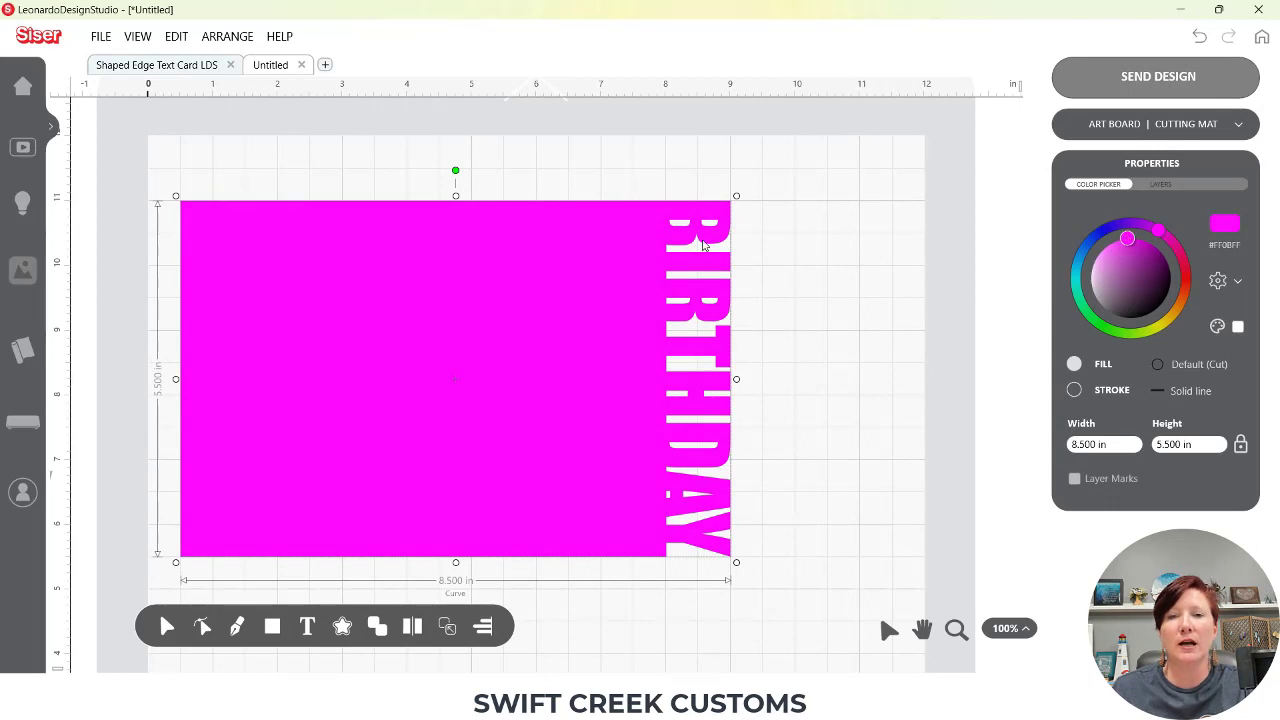
Send the magenta card shape behind the dashed fold line and group the two together
right_click(608, 239)
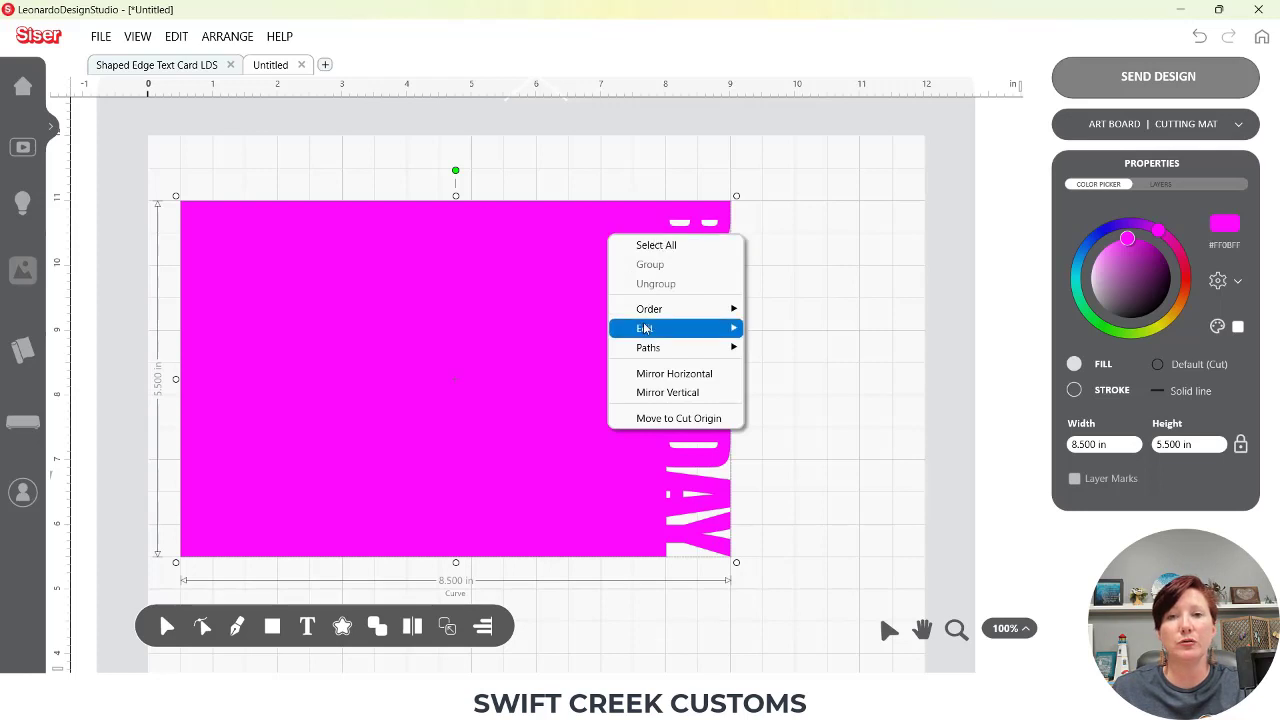
mouse_move(648, 310)
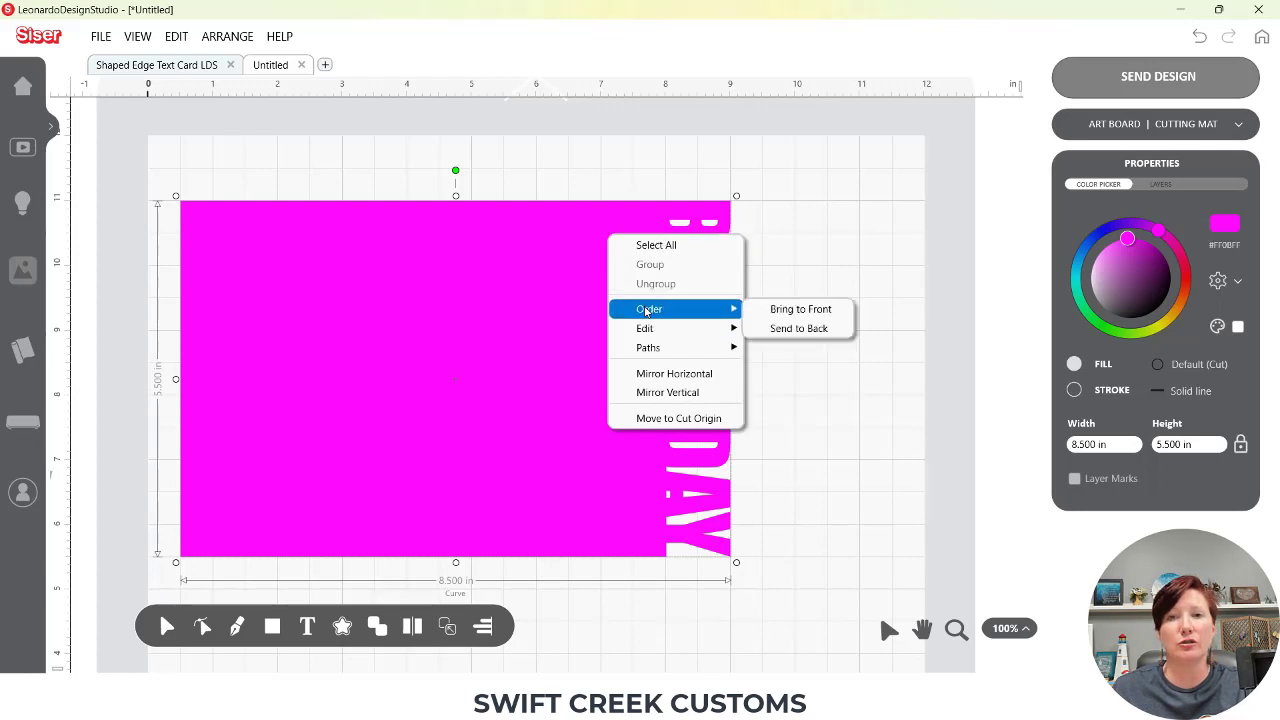
left_click(787, 329)
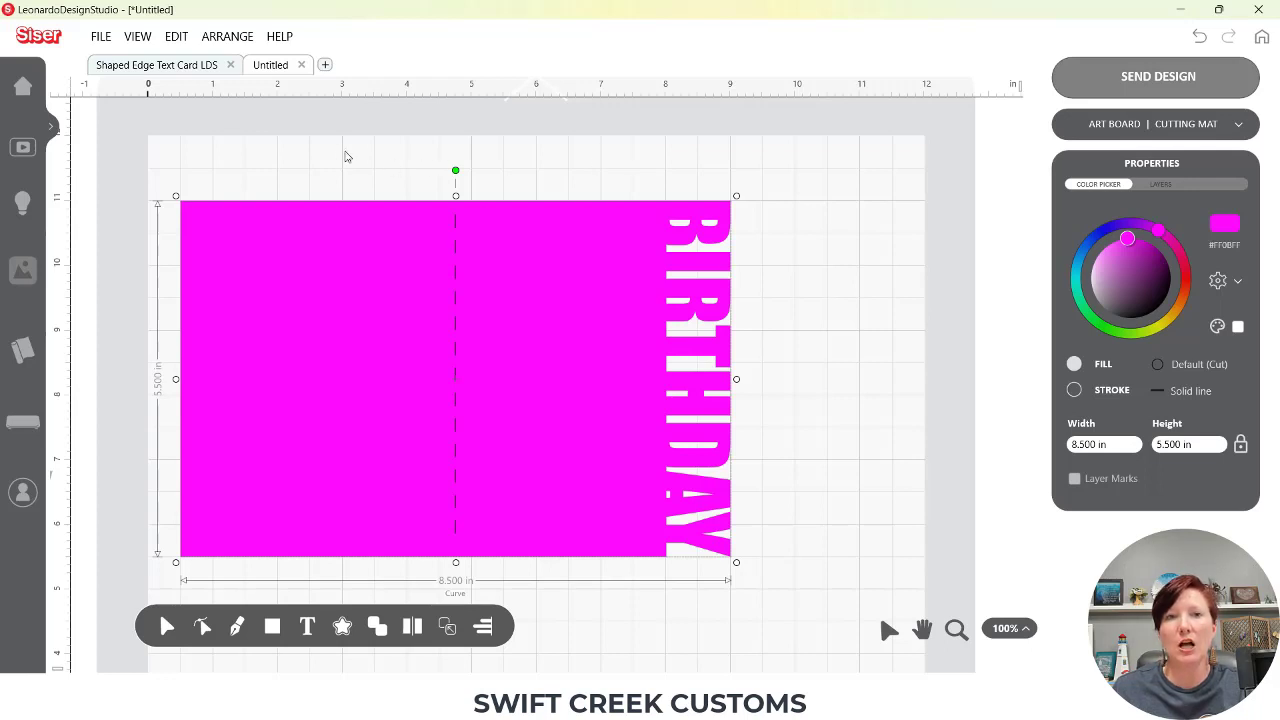
mouse_move(303, 147)
left_mouse_down()
mouse_move(403, 236)
mouse_move(531, 286)
mouse_move(576, 358)
left_mouse_up()
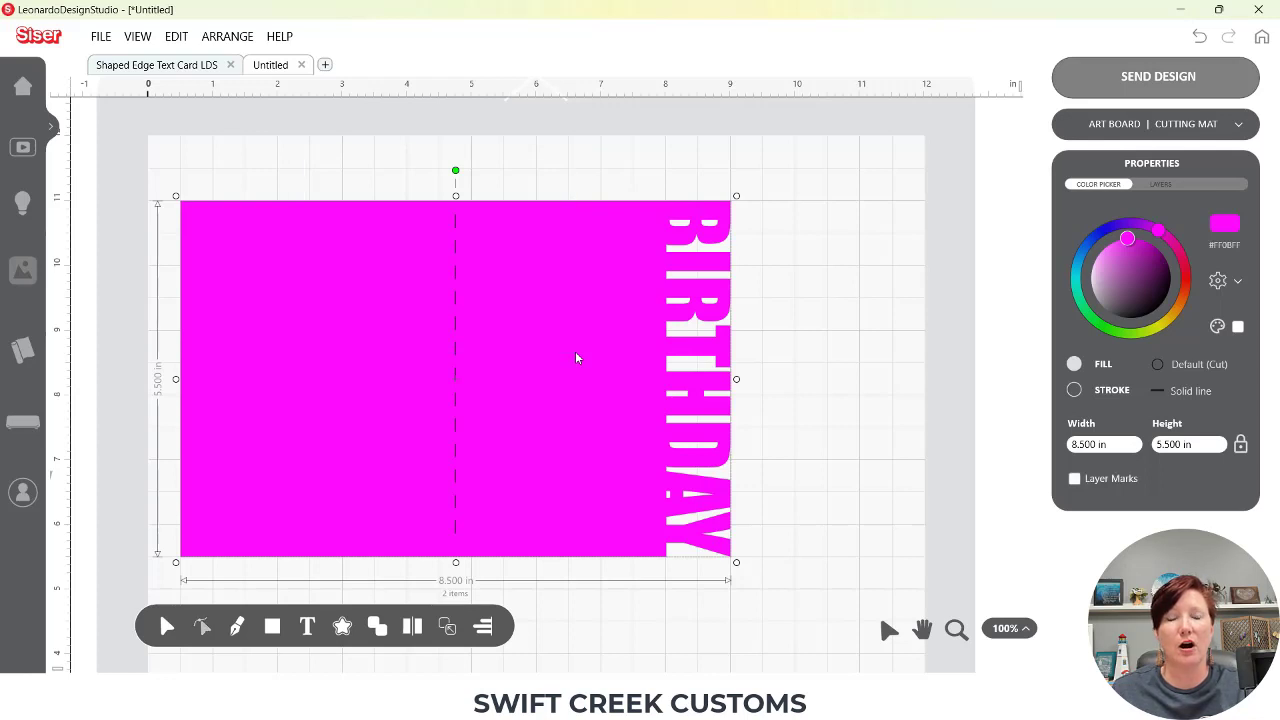
right_click(543, 258)
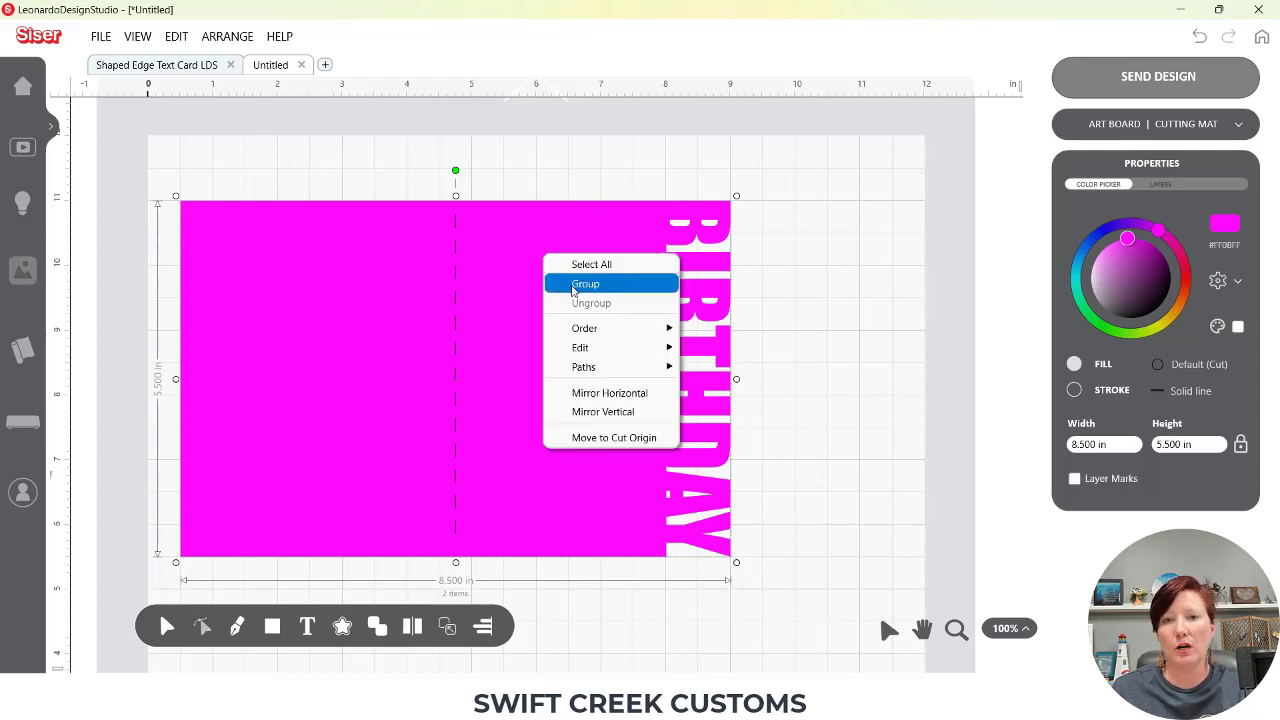
left_click(585, 285)
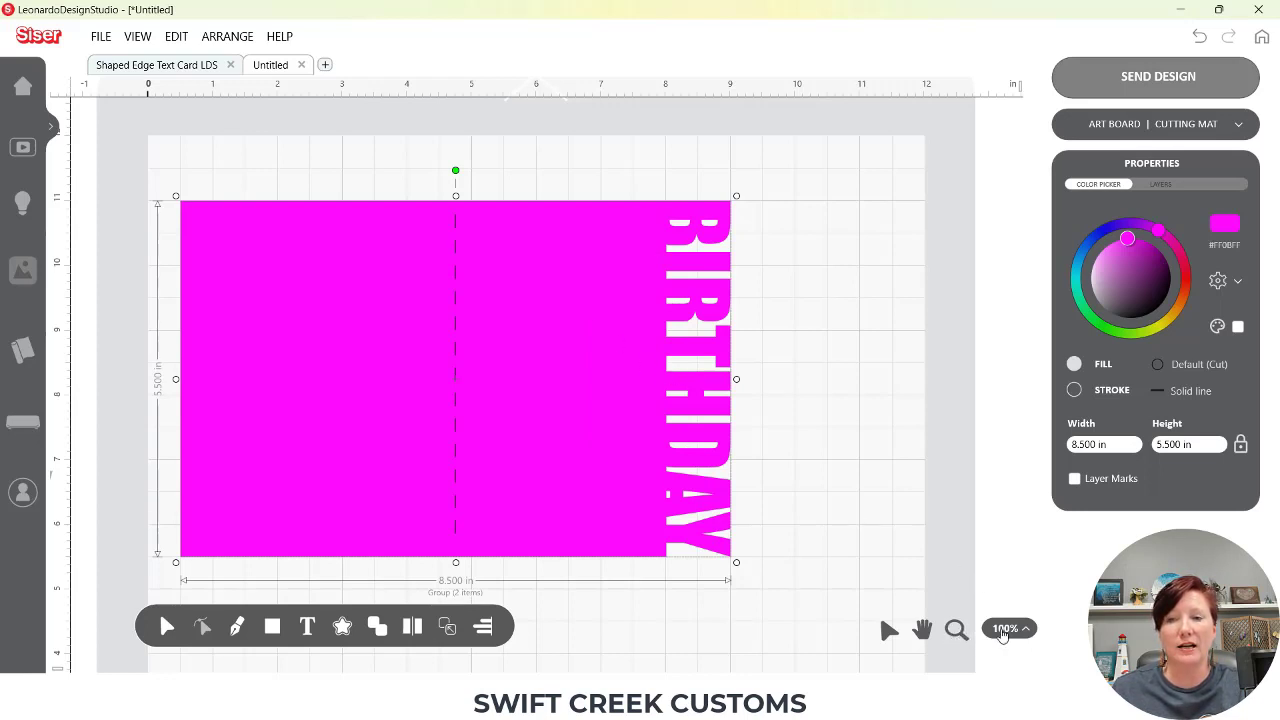
Change the wording of the spare black BIRTHDAY text beside the mat to HAPPY, keeping the Impact font
left_click(955, 630)
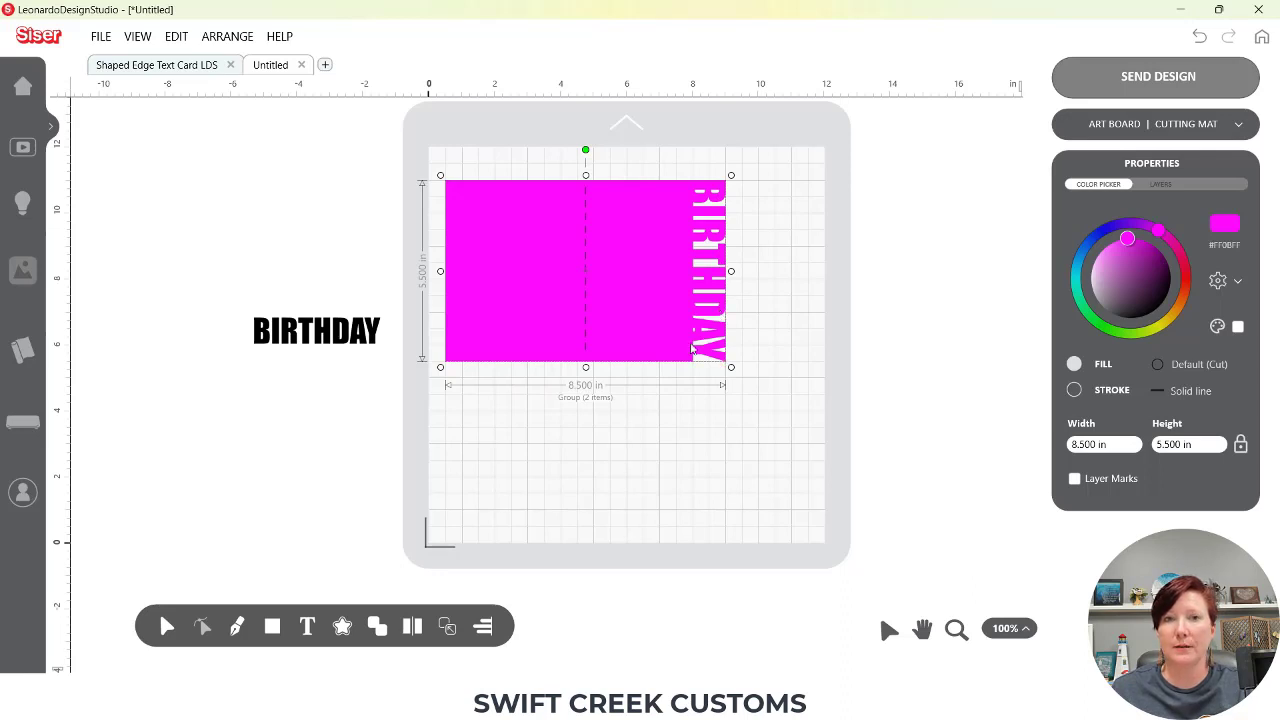
double_click(350, 338)
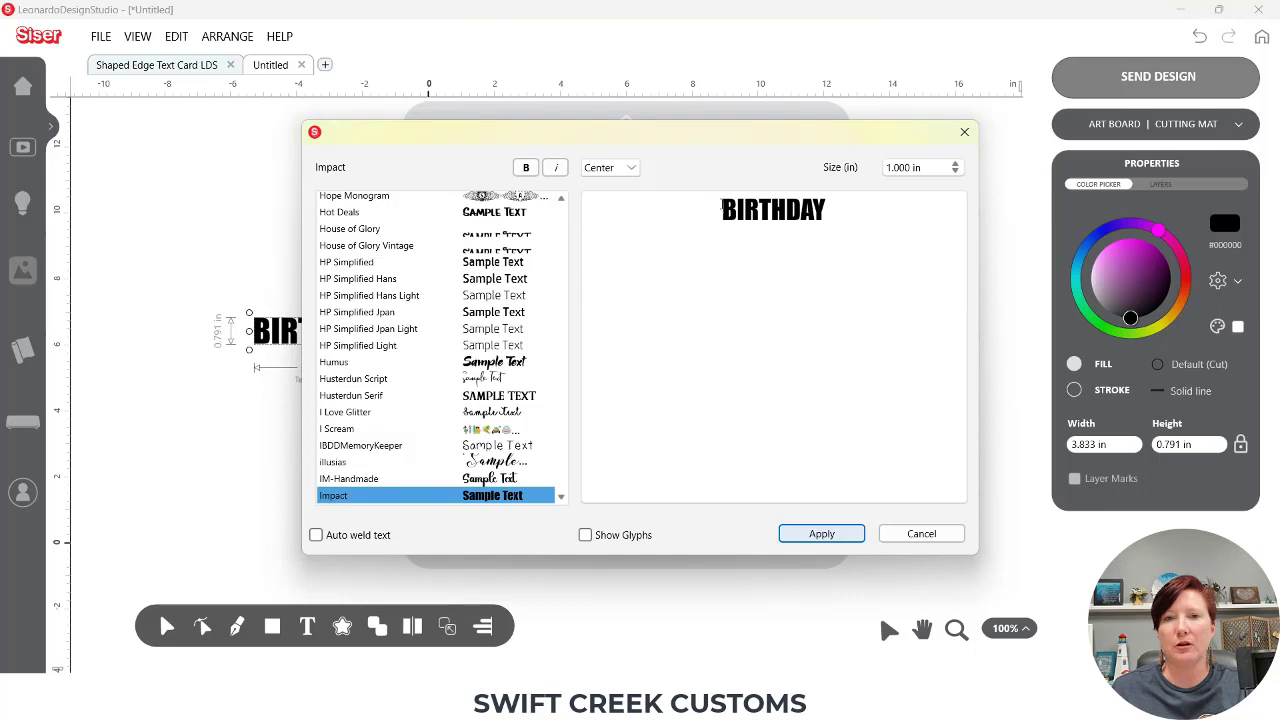
left_click_drag(722, 208, 835, 208)
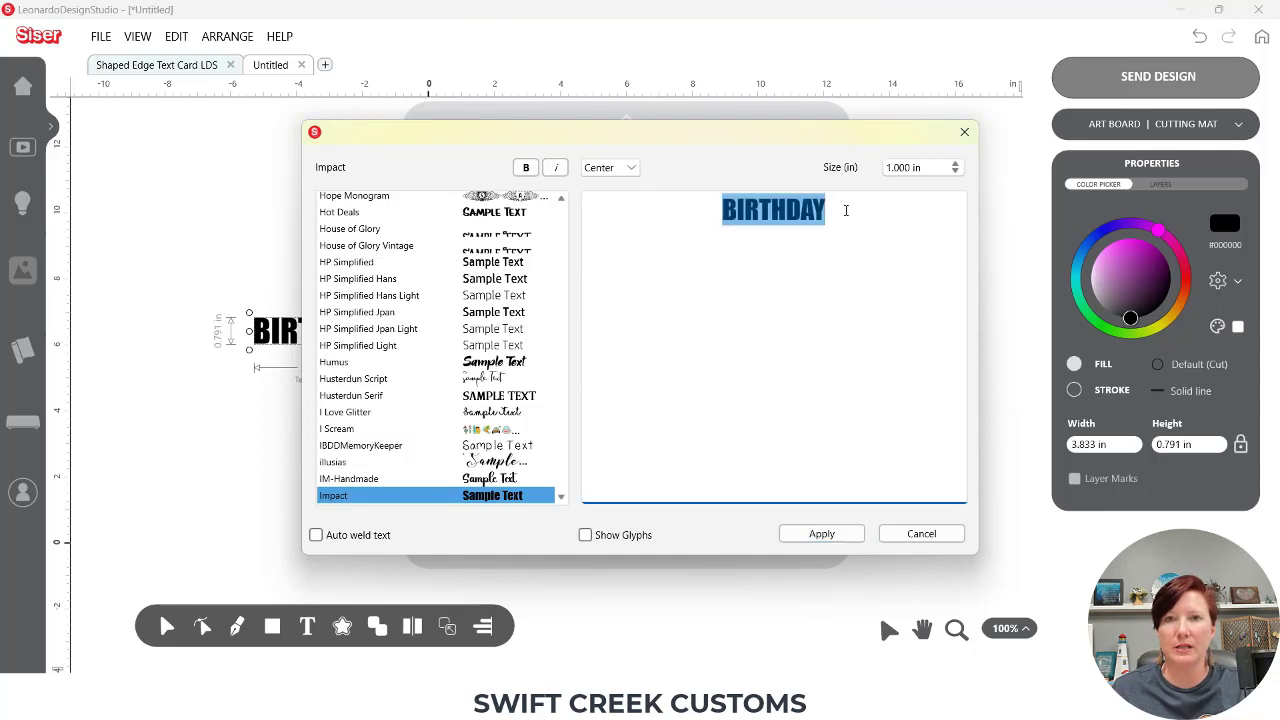
type("HAPPY")
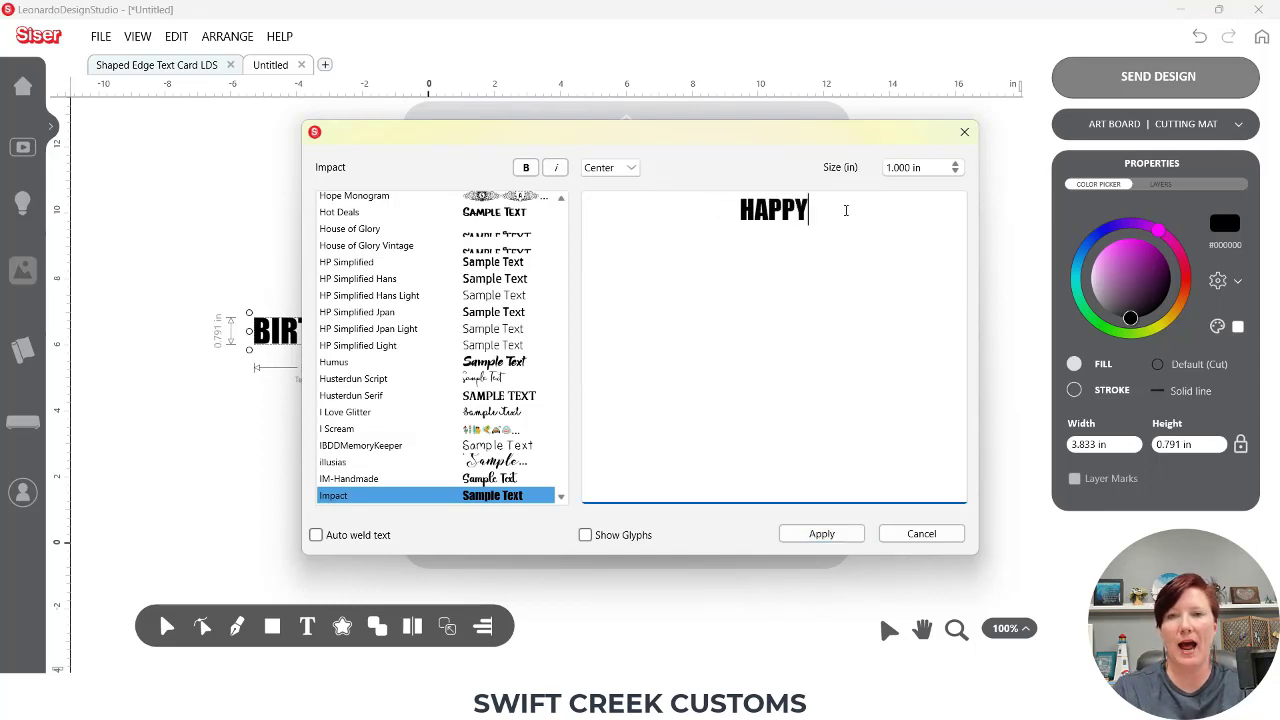
left_click(826, 537)
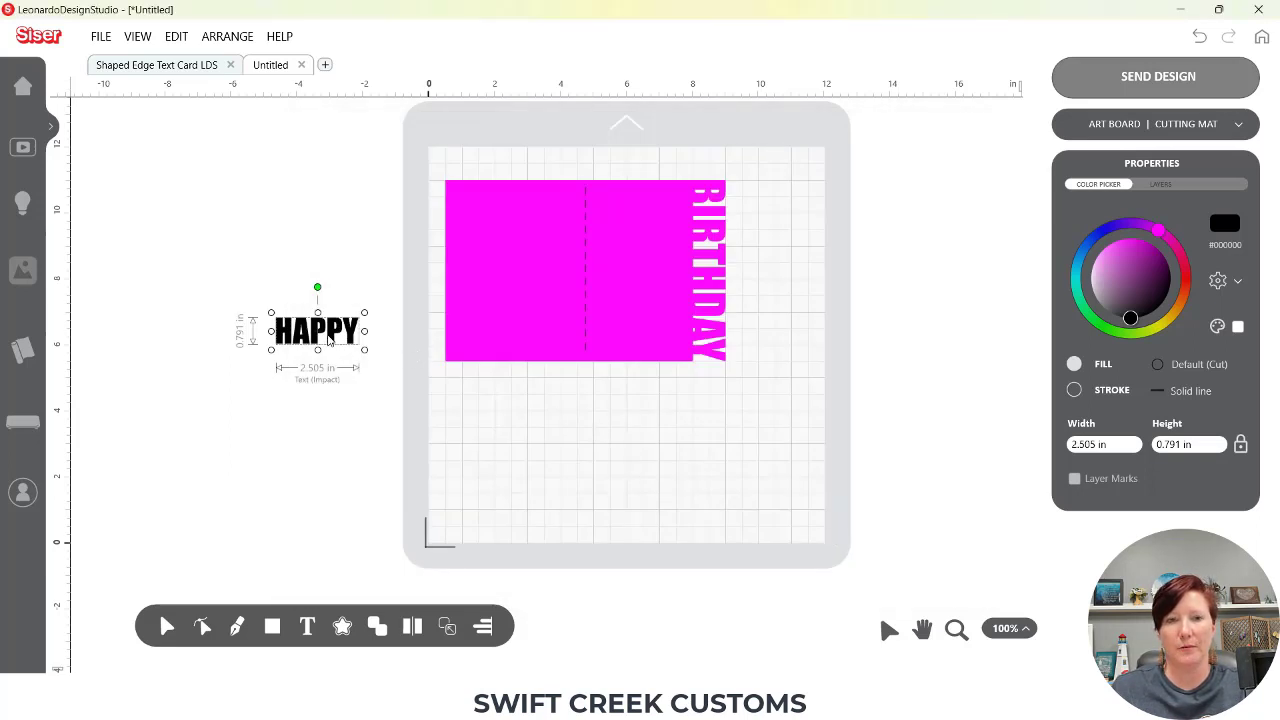
Recolor the HAPPY text light gray and place it at the top of the card front, enlarged to about 2.66 in wide
left_click_drag(333, 339, 614, 397)
left_click(1106, 326)
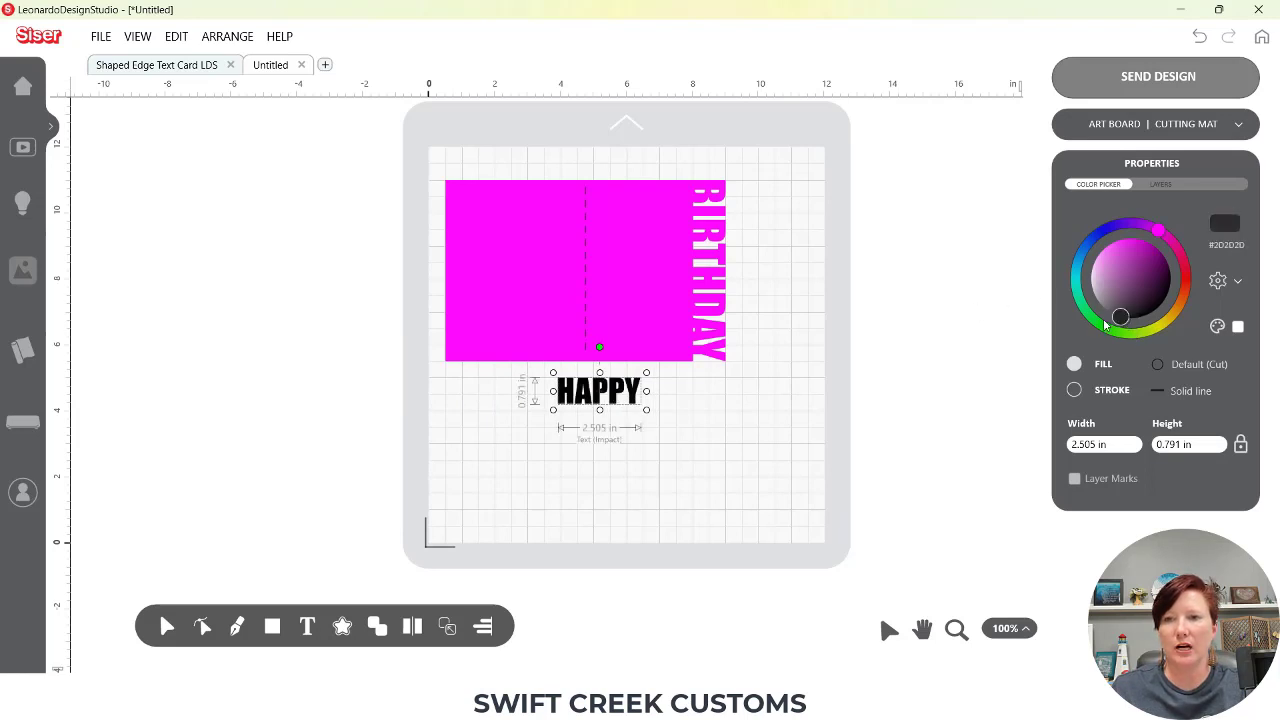
left_click_drag(1106, 326, 1080, 305)
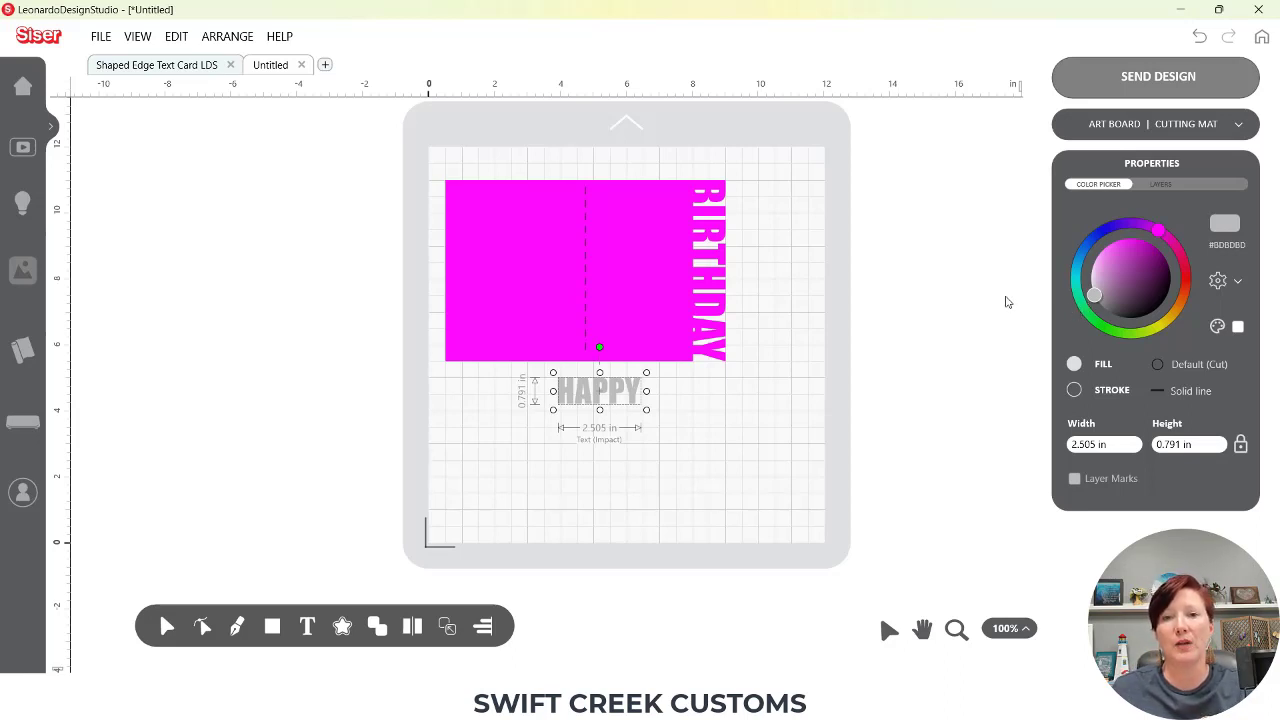
left_click_drag(617, 397, 690, 224)
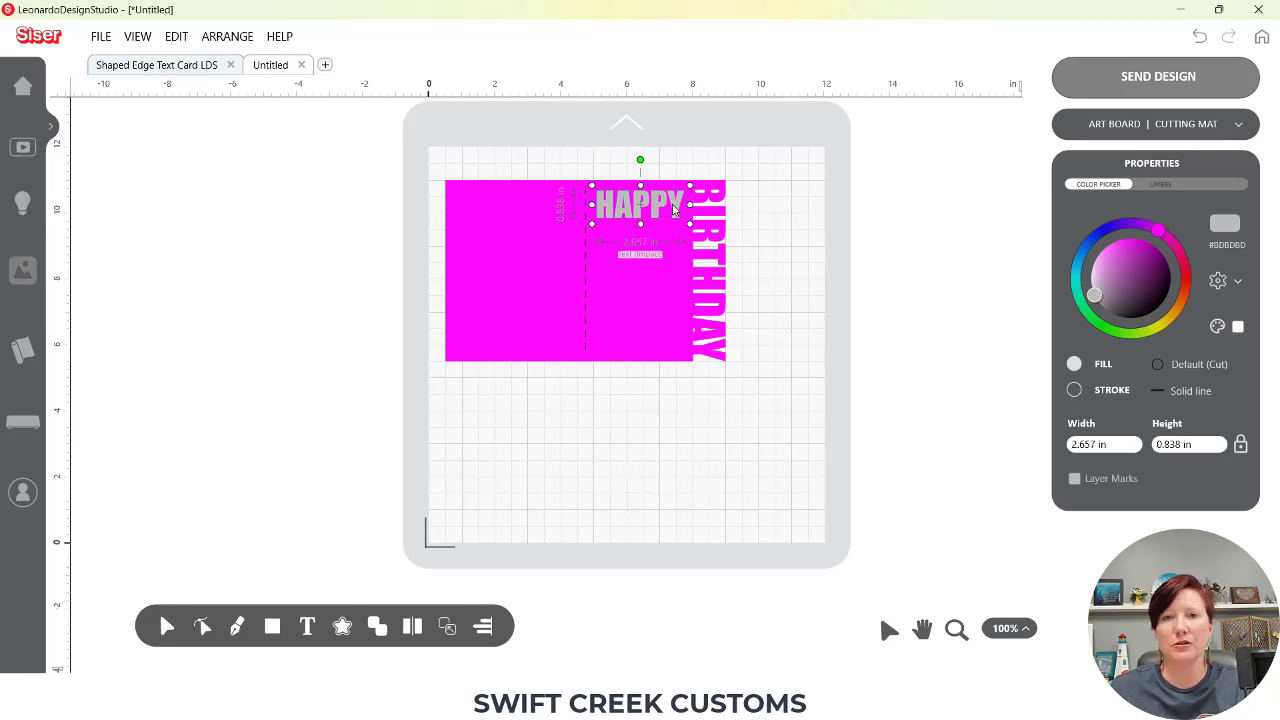
Duplicate the HAPPY text down the card front to make a stack of five evenly spaced rows beside BIRTHDAY
left_click_drag(674, 207, 674, 240)
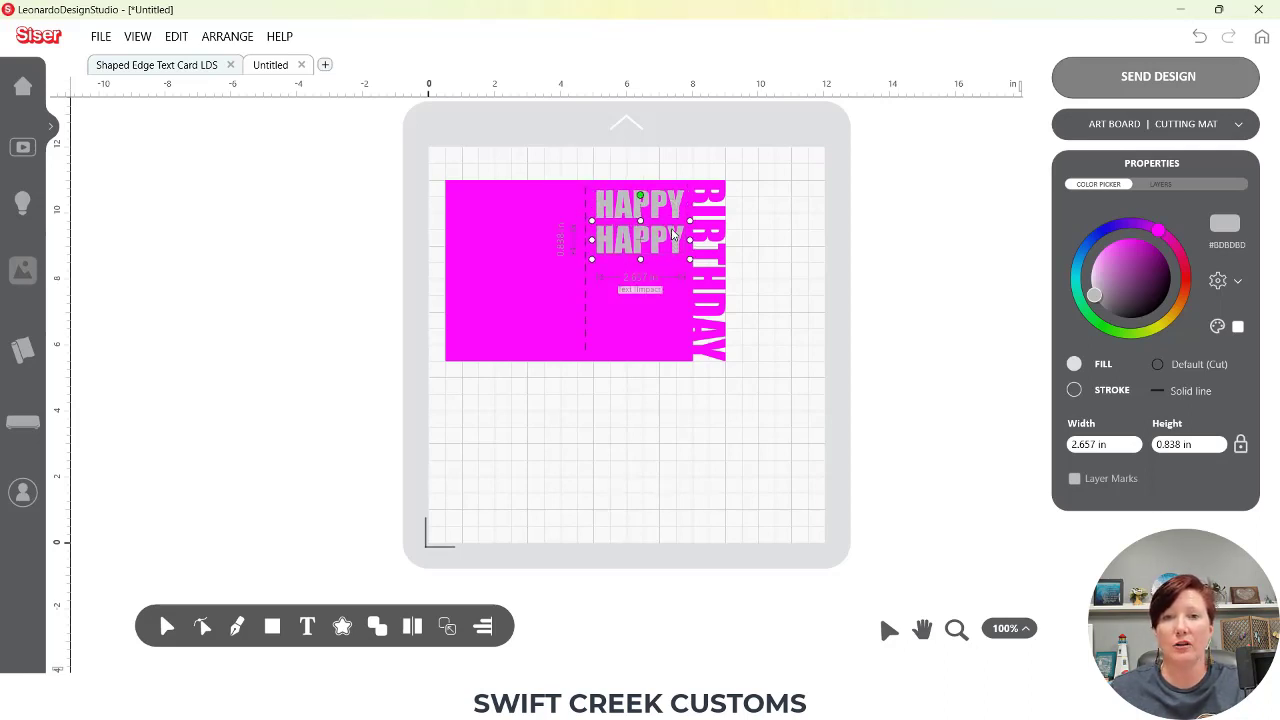
left_click(686, 215, "shift")
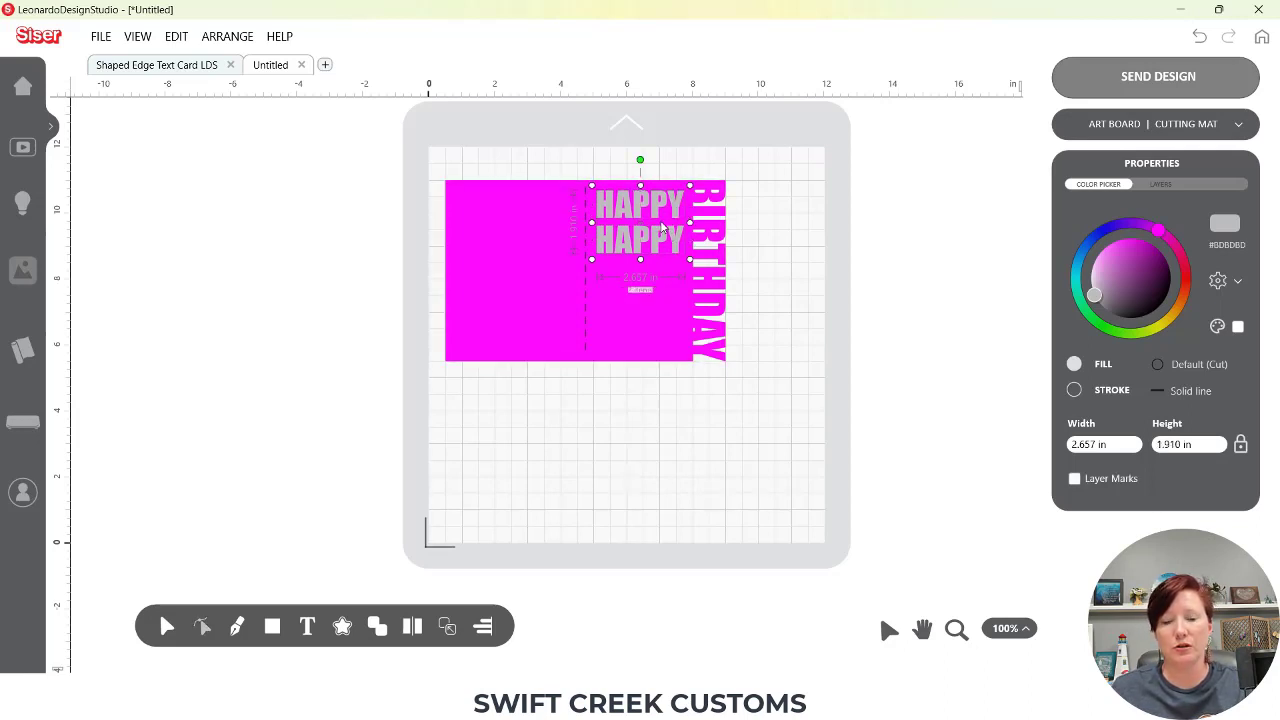
left_click_drag(662, 230, 673, 307)
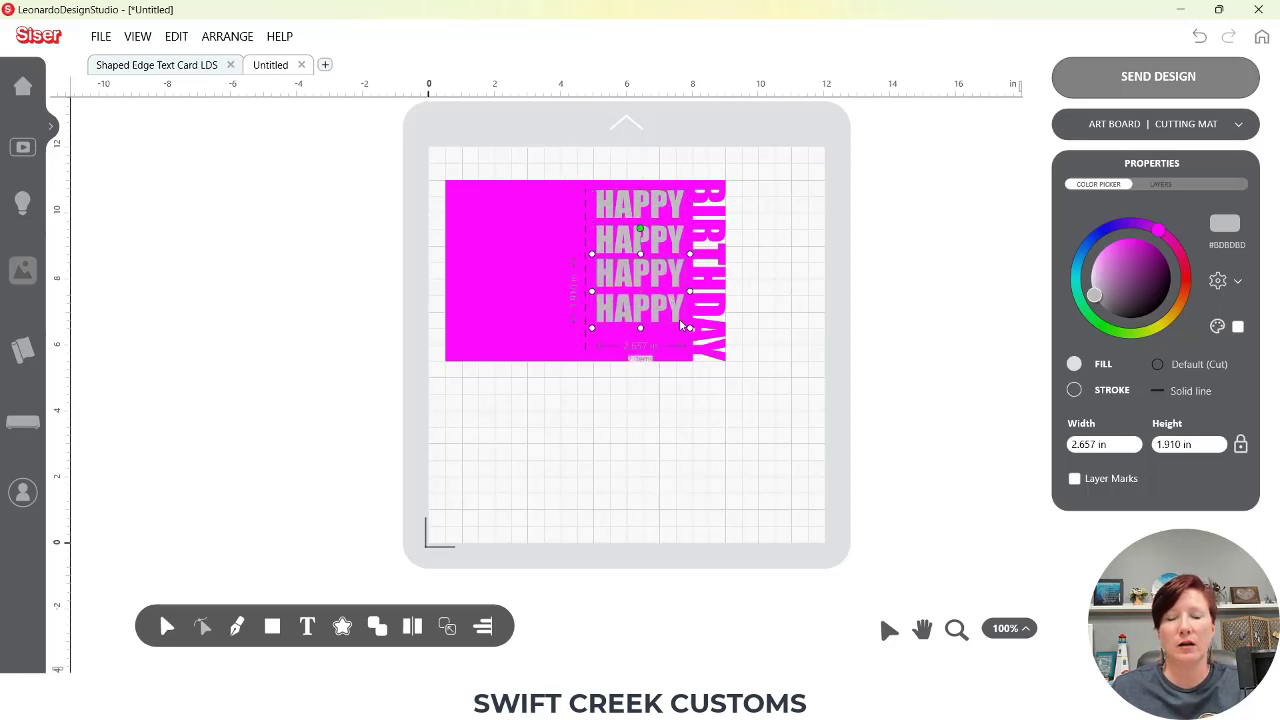
left_click(684, 390)
left_click(675, 310)
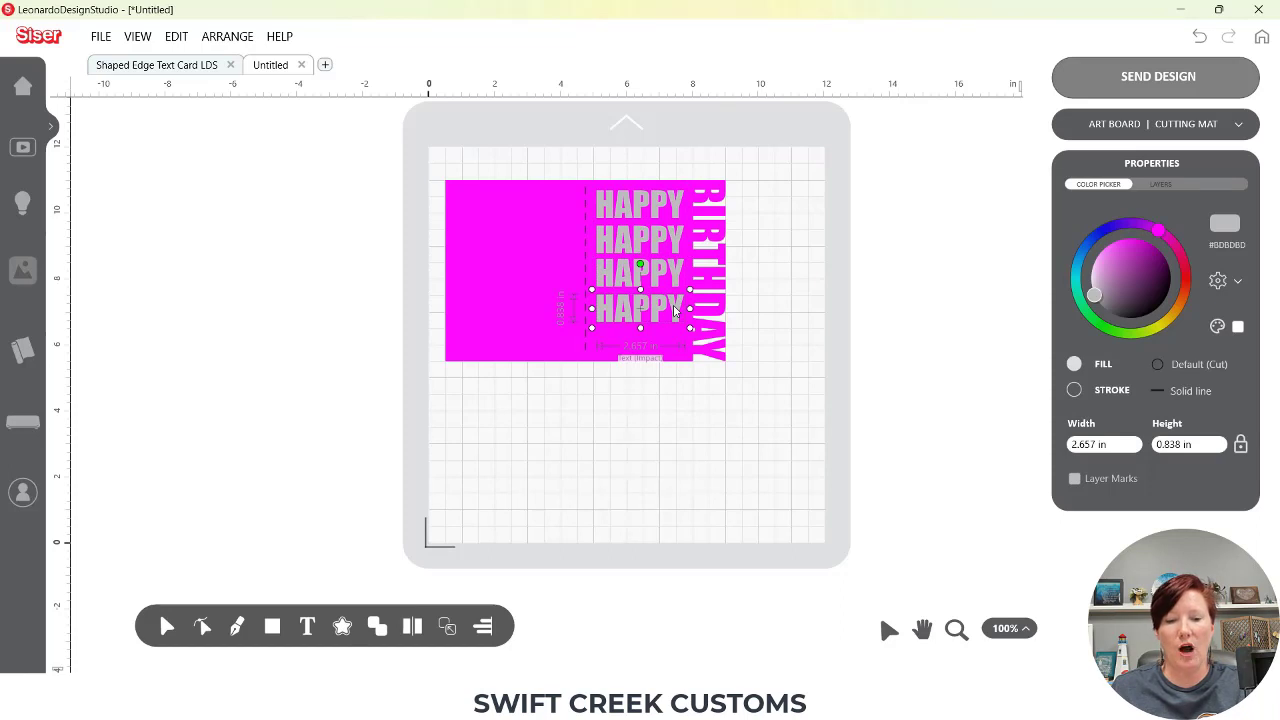
left_click_drag(675, 310, 677, 343)
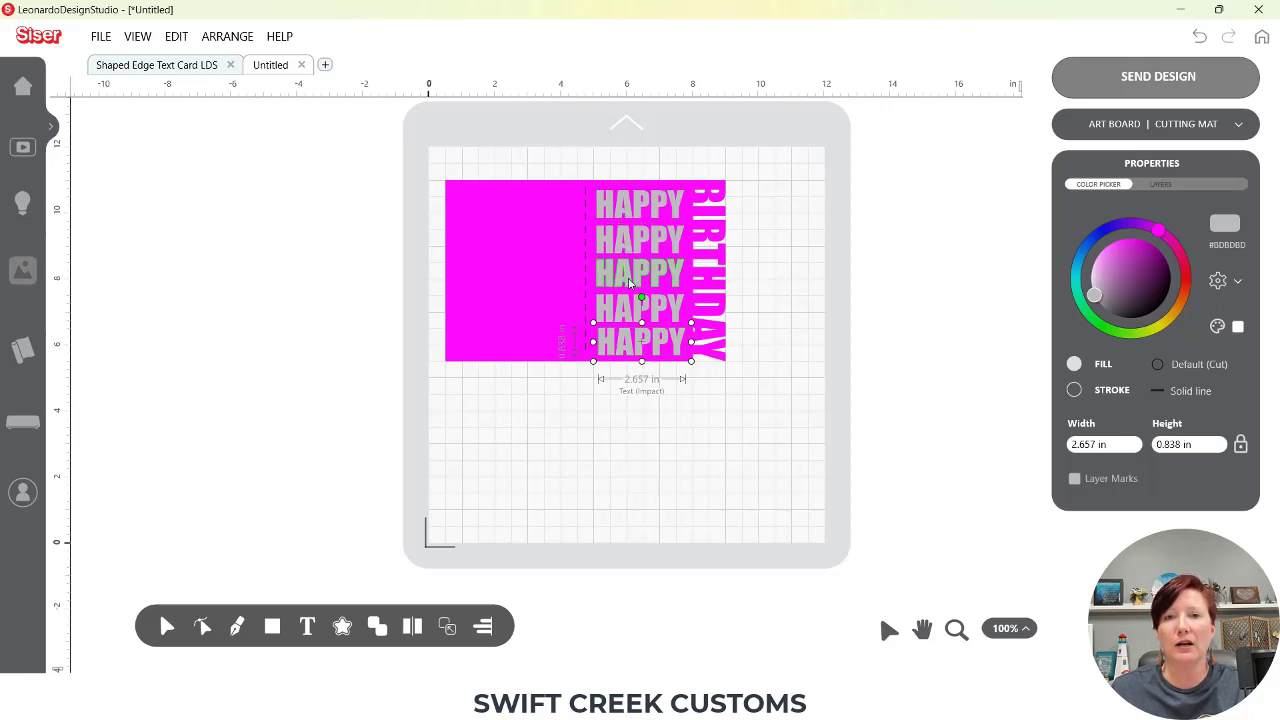
Select only the five HAPPY texts, leaving out the card base, and align them horizontally by their centers
left_click(643, 158)
left_click_drag(642, 152, 651, 408)
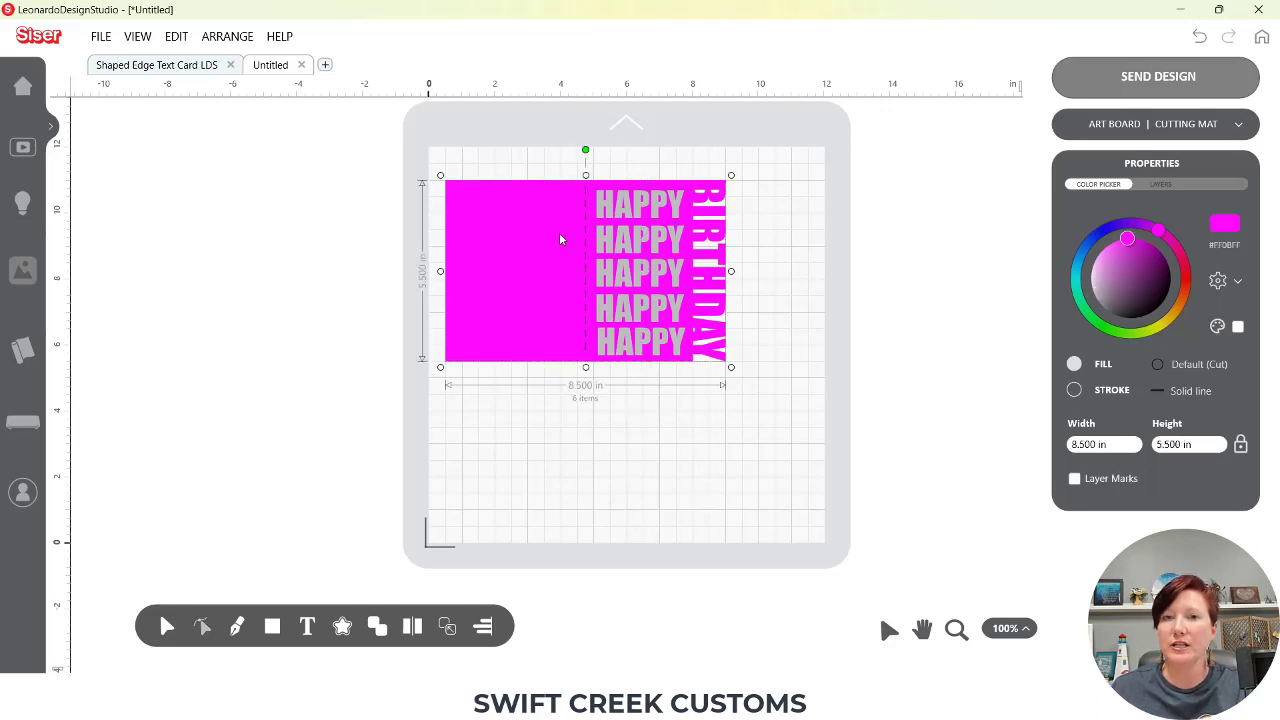
left_click(506, 191, "shift")
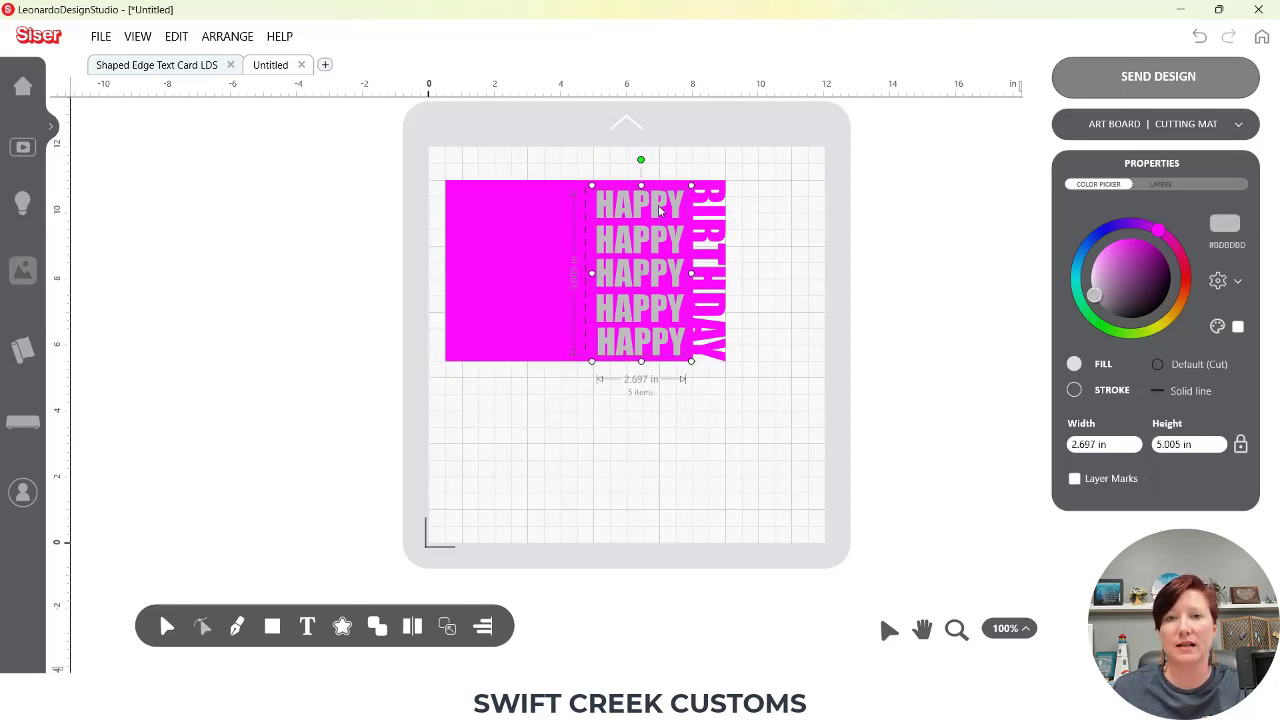
left_click(483, 626)
left_click(526, 587)
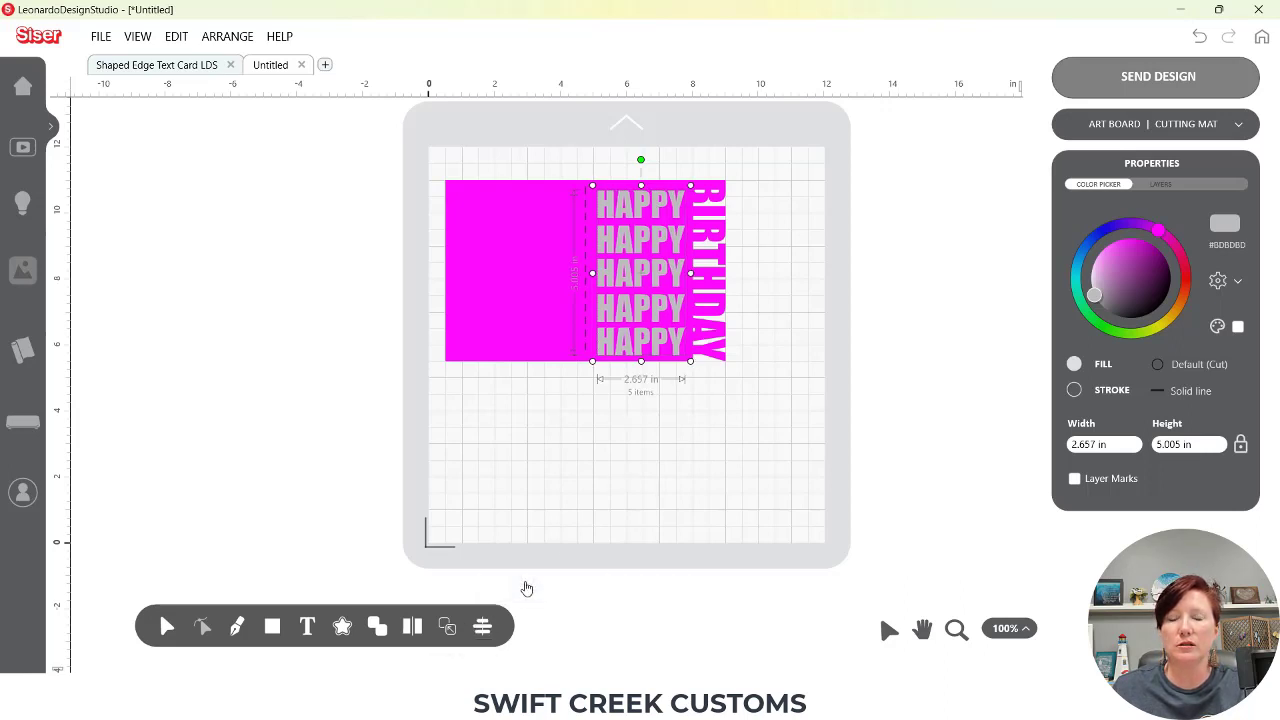
Distribute the five HAPPY texts vertically and group them
left_click(233, 37)
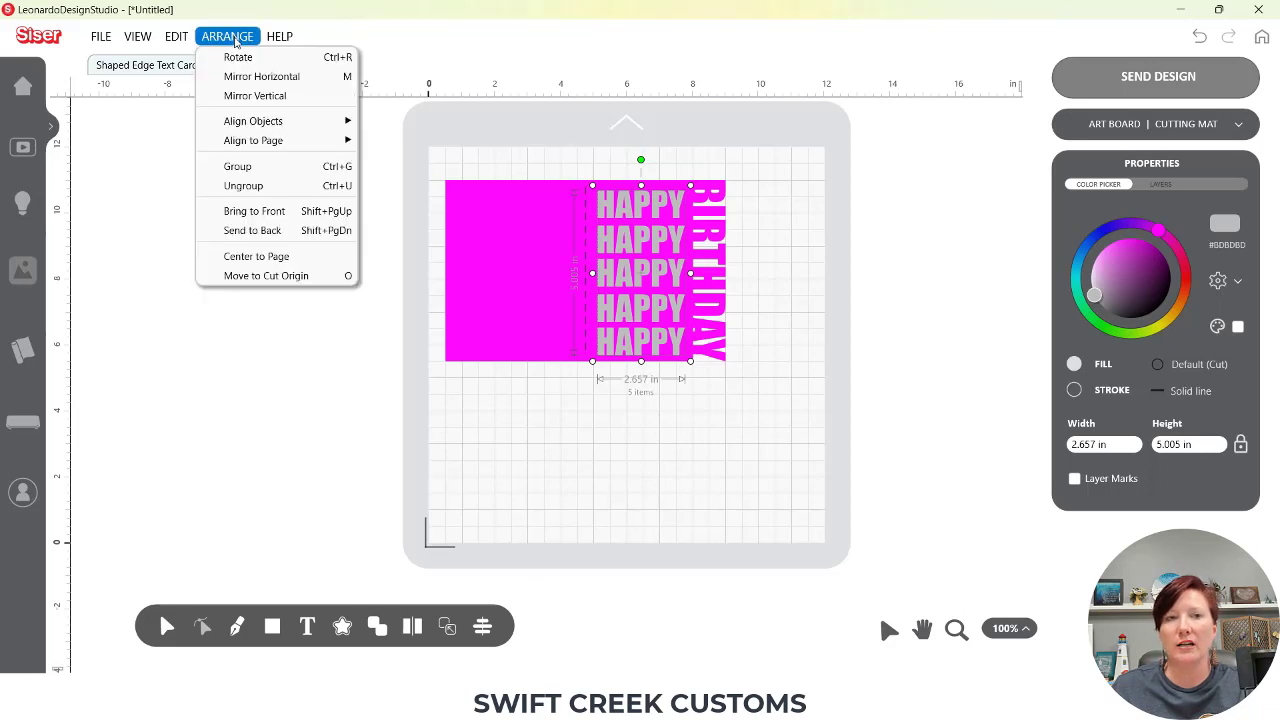
mouse_move(255, 123)
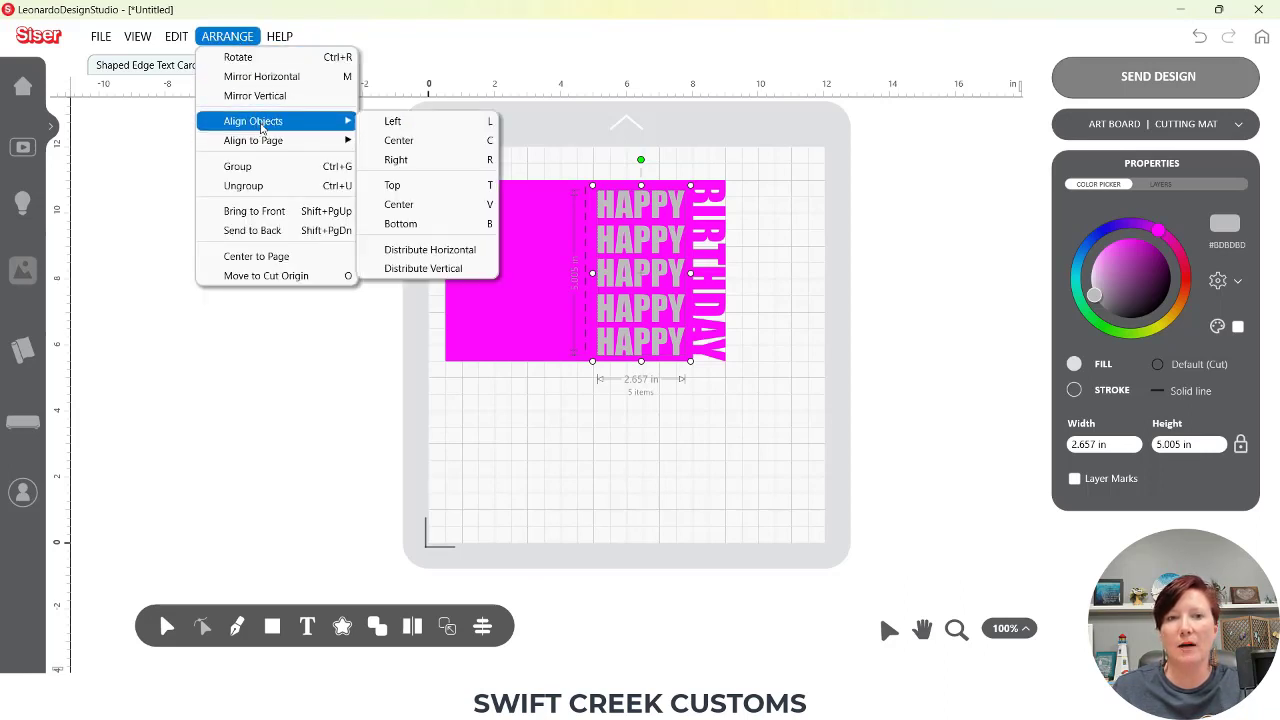
left_click(407, 269)
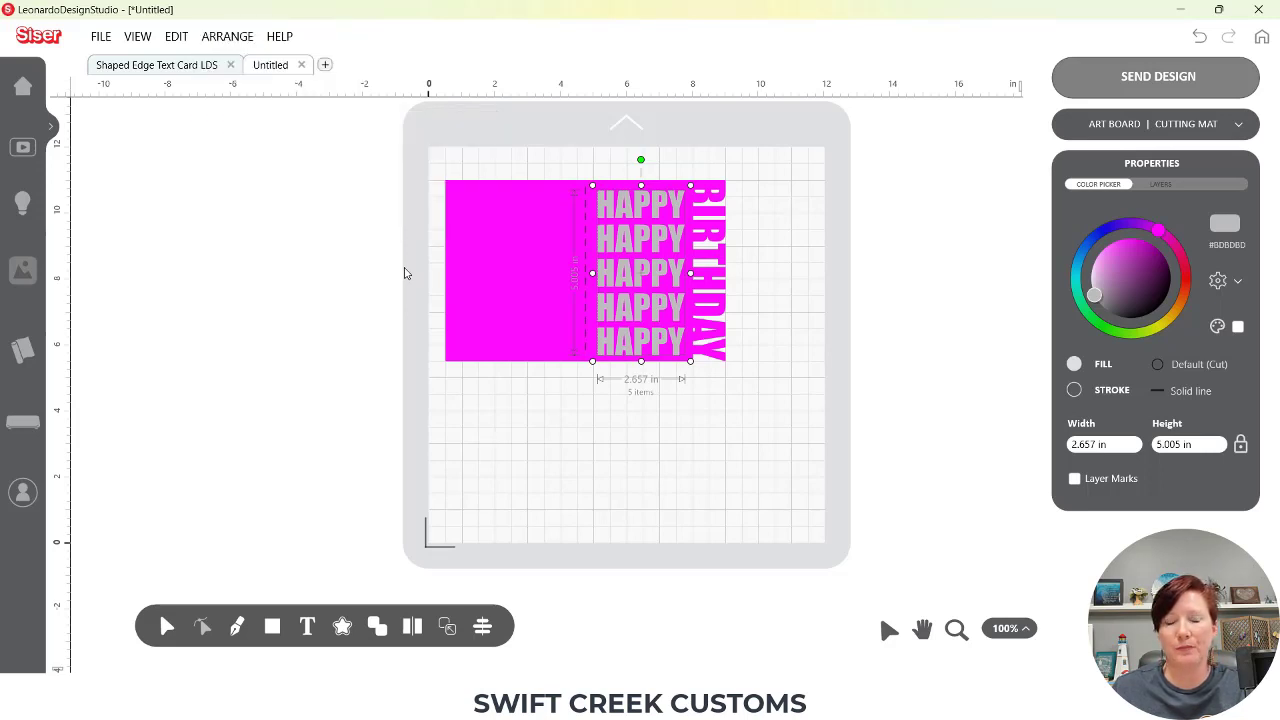
right_click(624, 270)
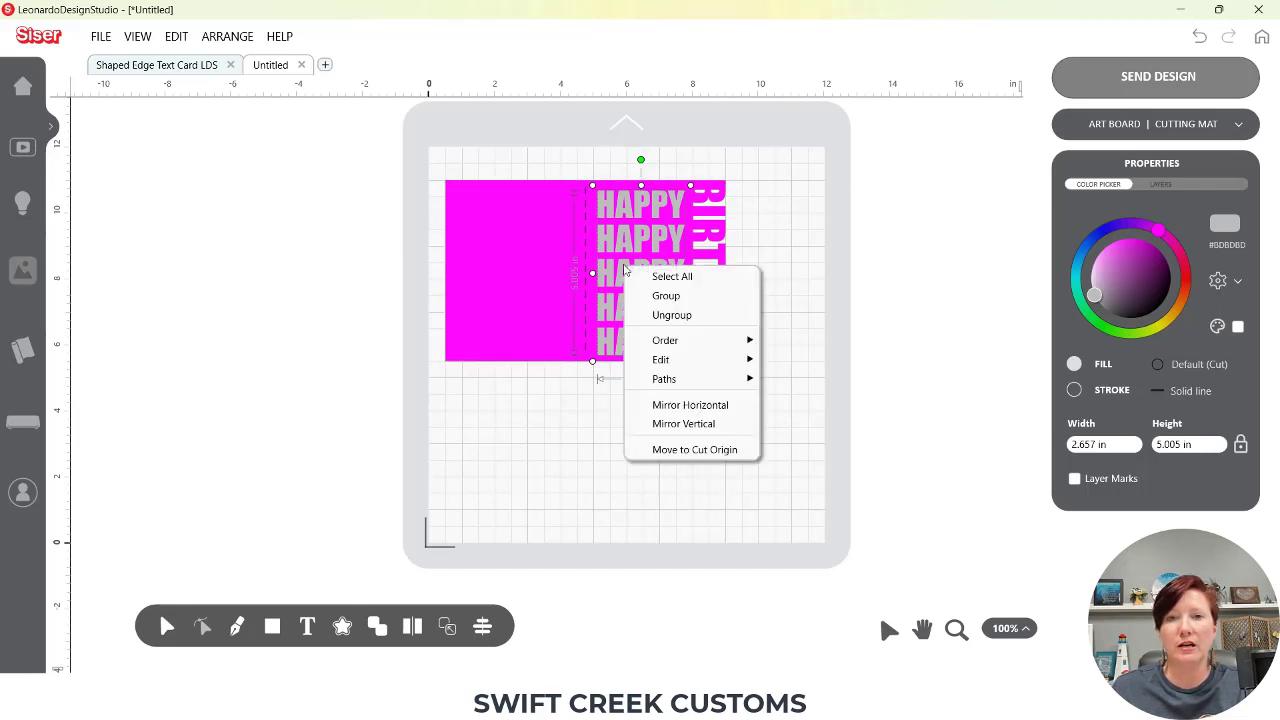
left_click(662, 300)
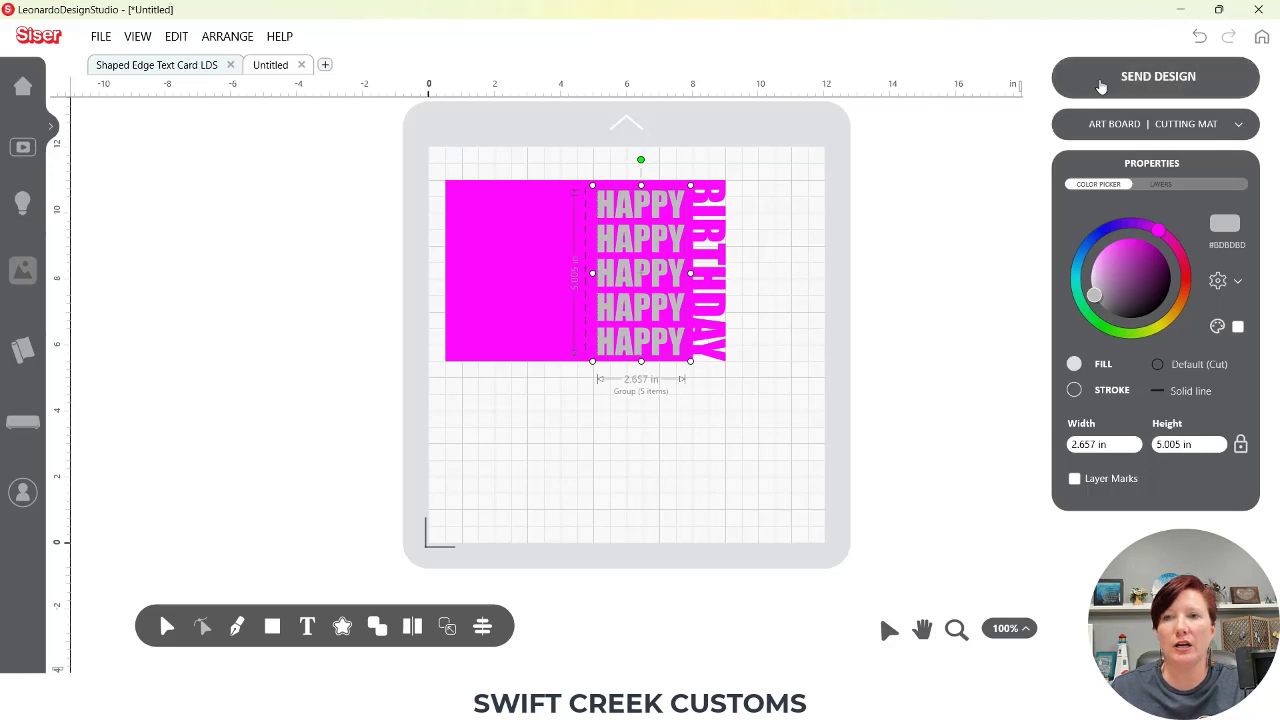
Rename the layer group holding the magenta card and fold line as Card Base
left_click(1172, 188)
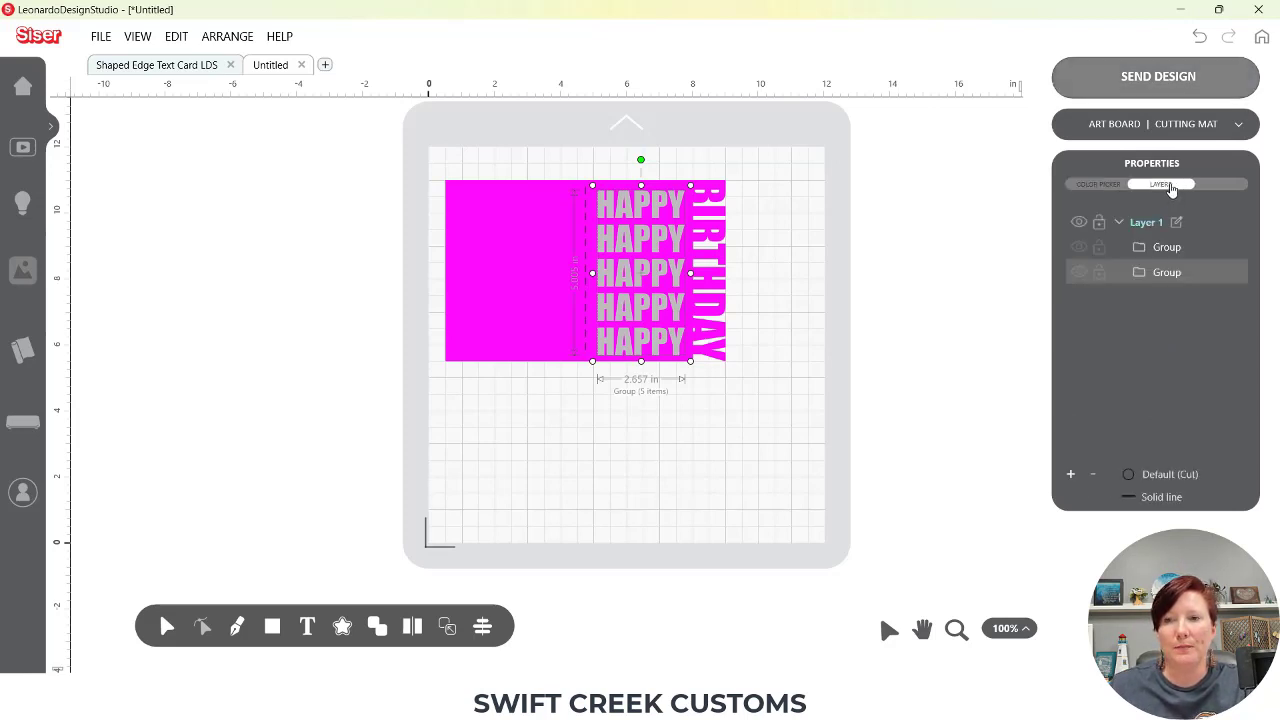
left_click(1166, 250)
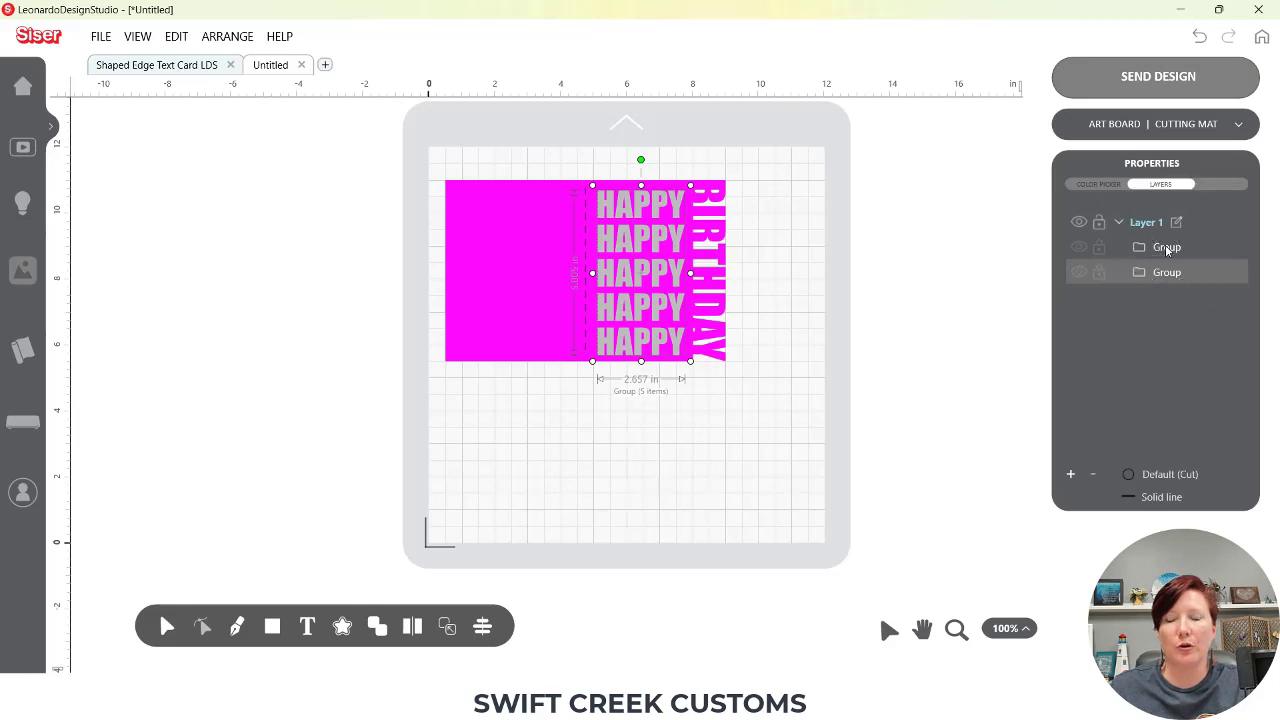
left_click(1156, 250)
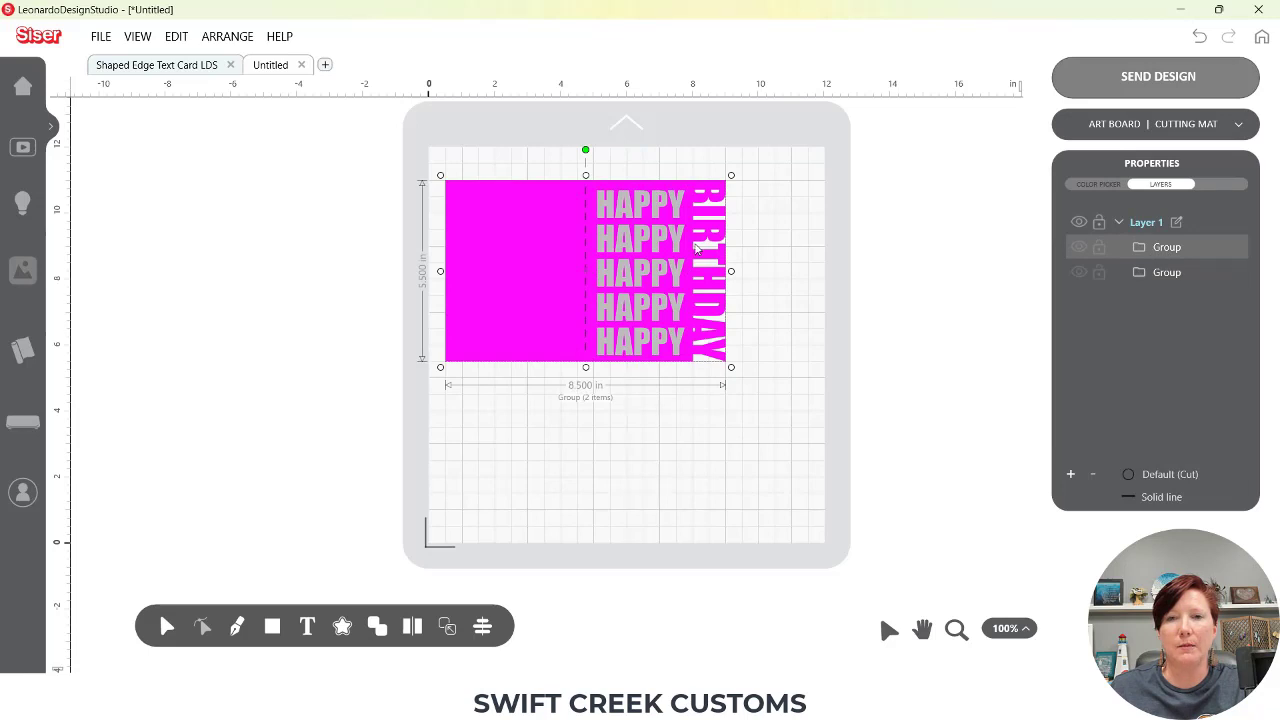
double_click(1168, 250)
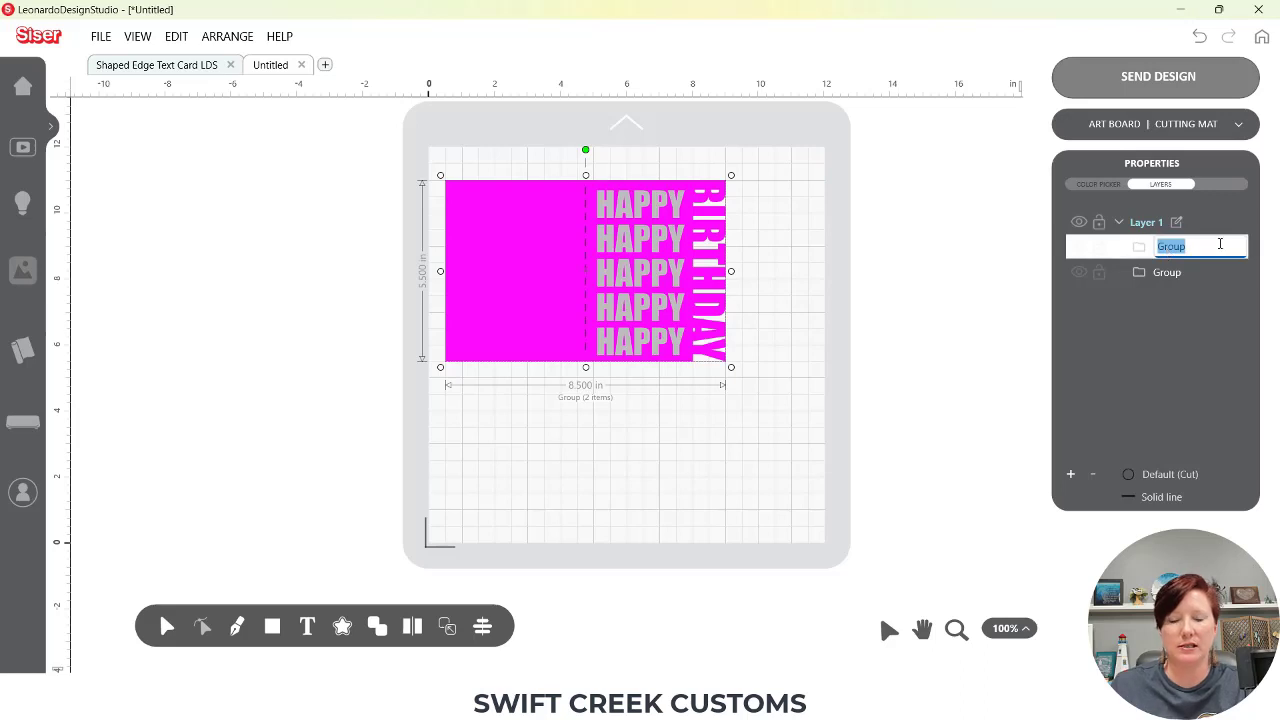
type("Card Base")
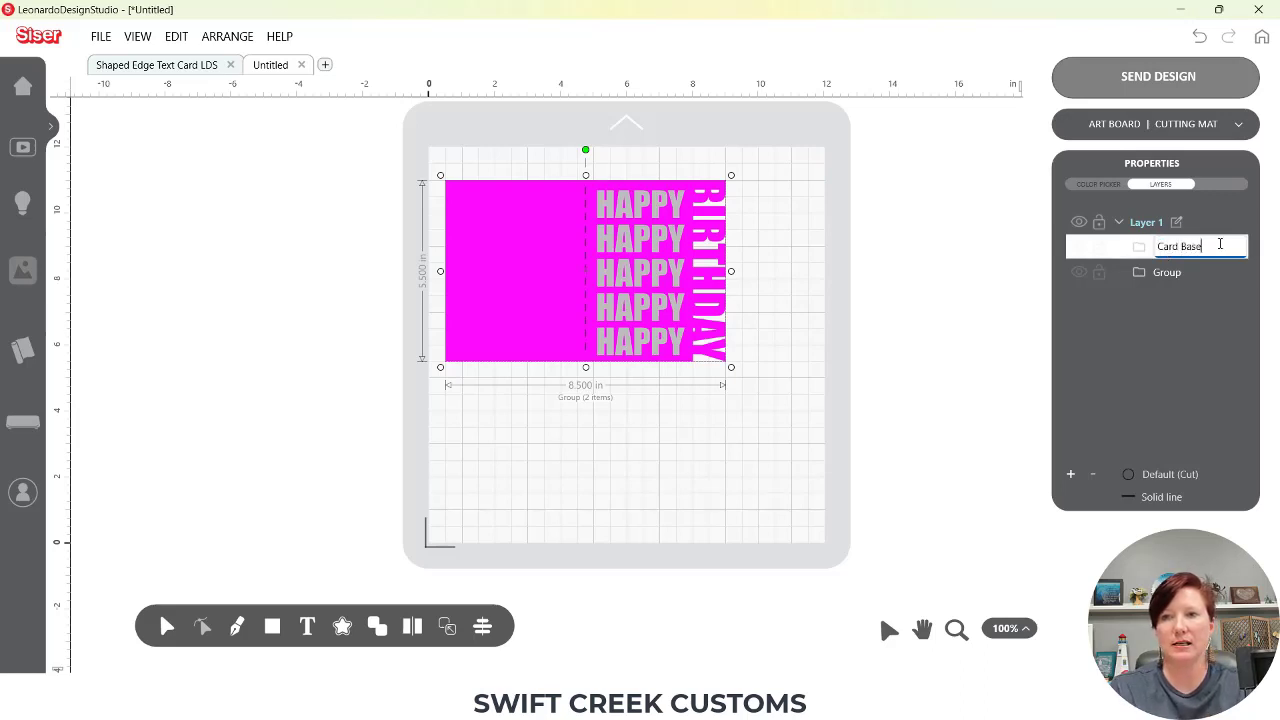
key("Return")
Rename the layer group of stacked HAPPY texts as Happy and hide it
double_click(1160, 275)
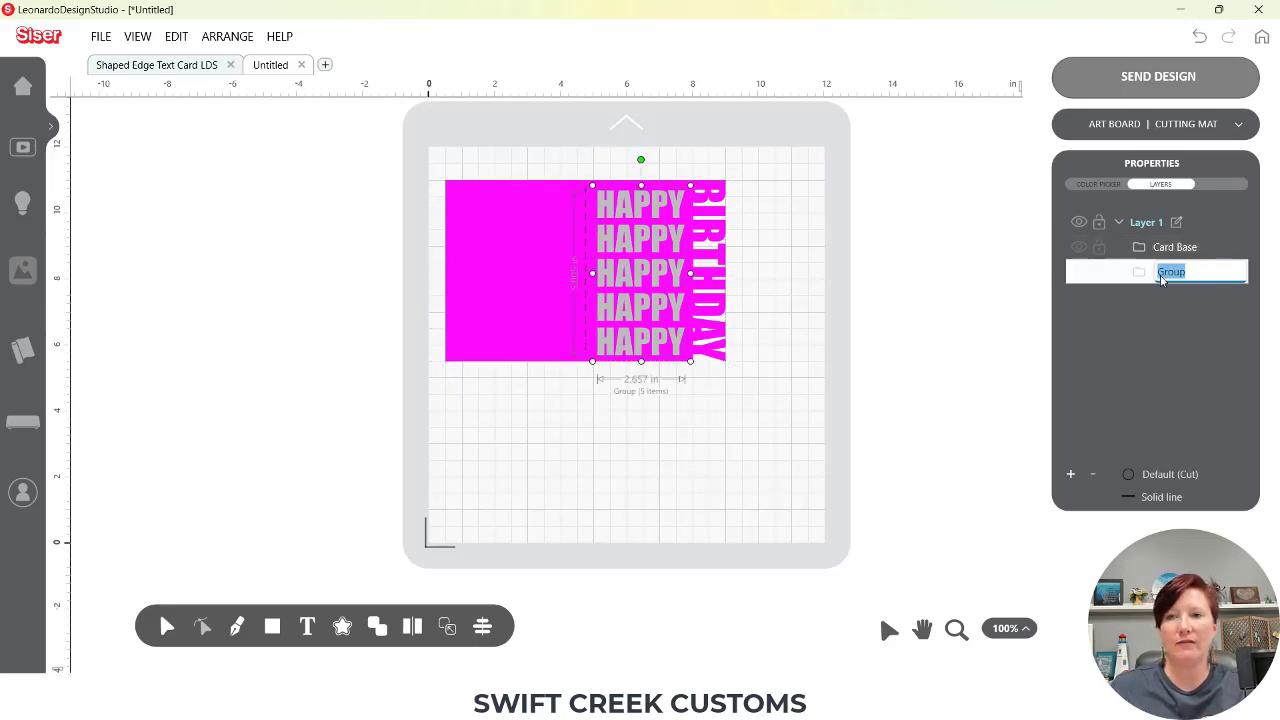
type("Happy")
key("Return")
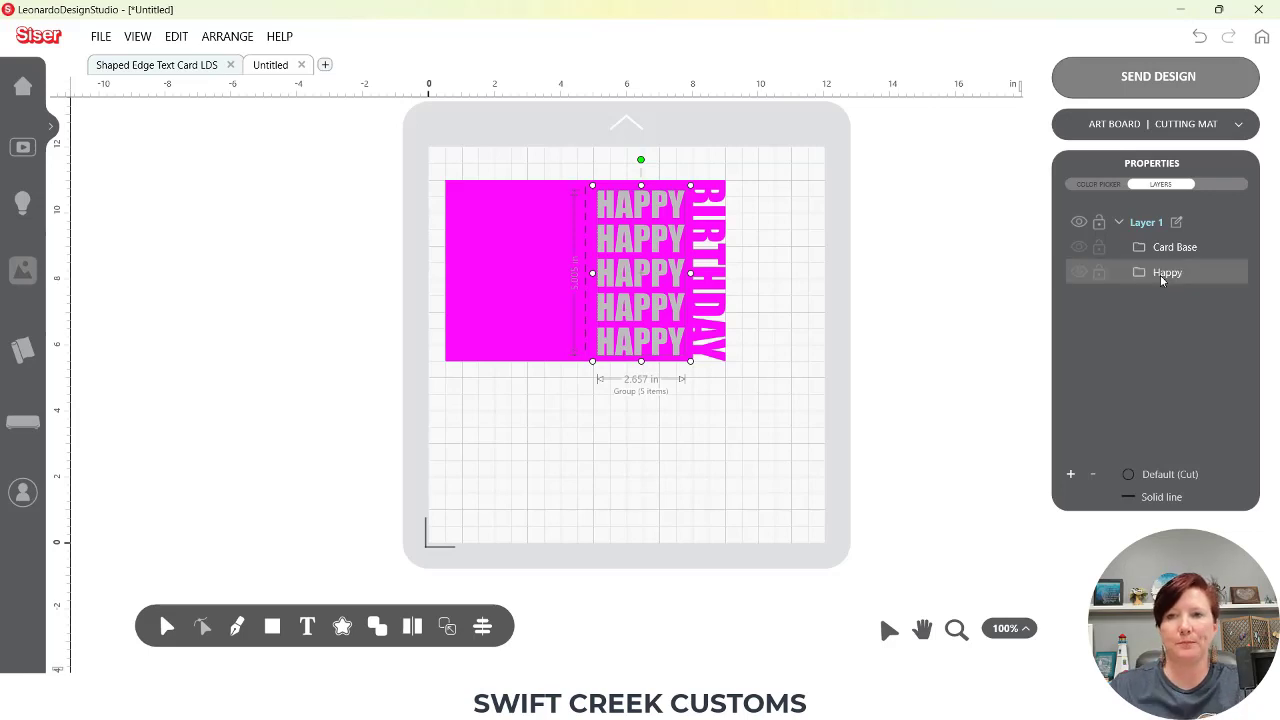
left_click(1079, 272)
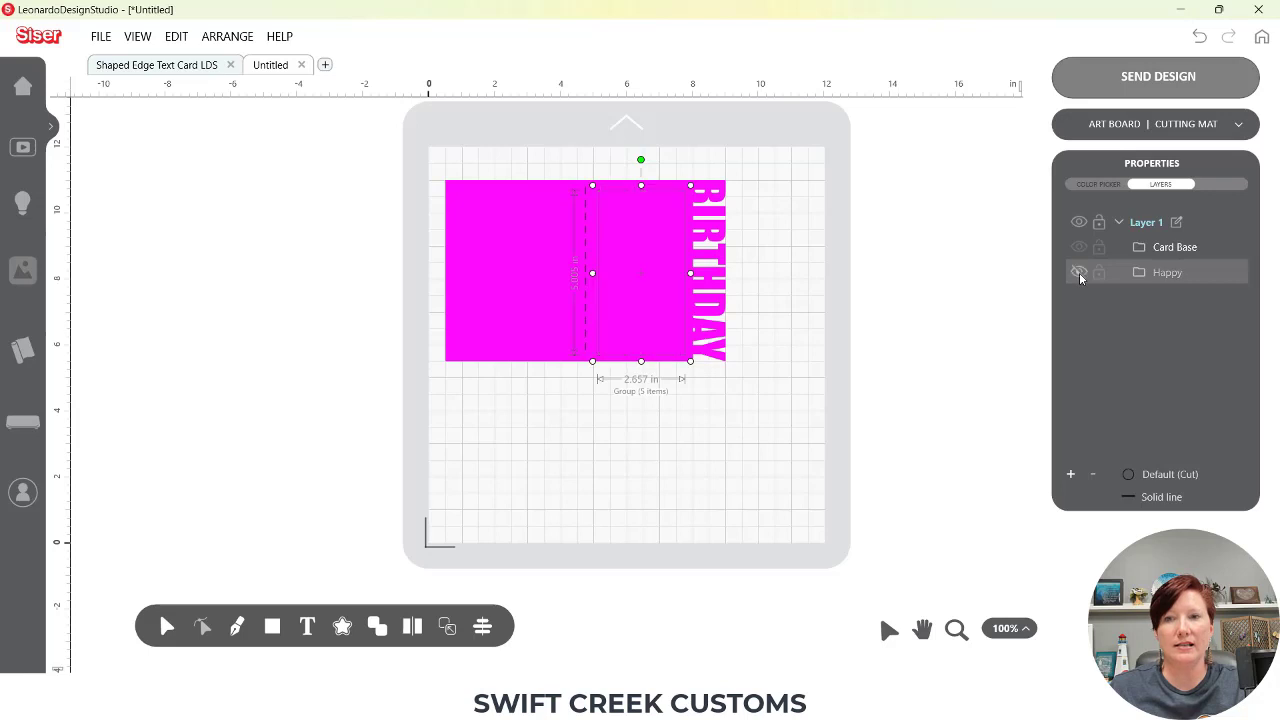
Send the visible card base to the cutting view without color separation, moving each color layer to the origin, and return to the design
left_click(1101, 80)
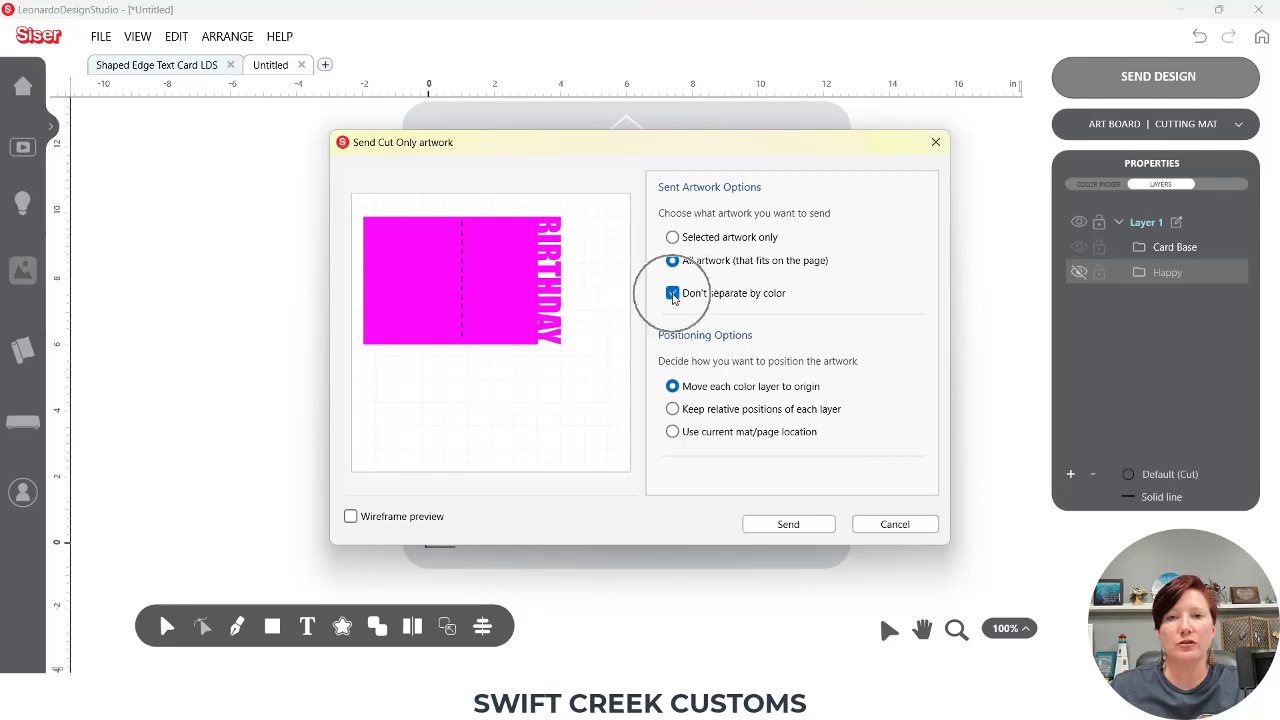
left_click(786, 526)
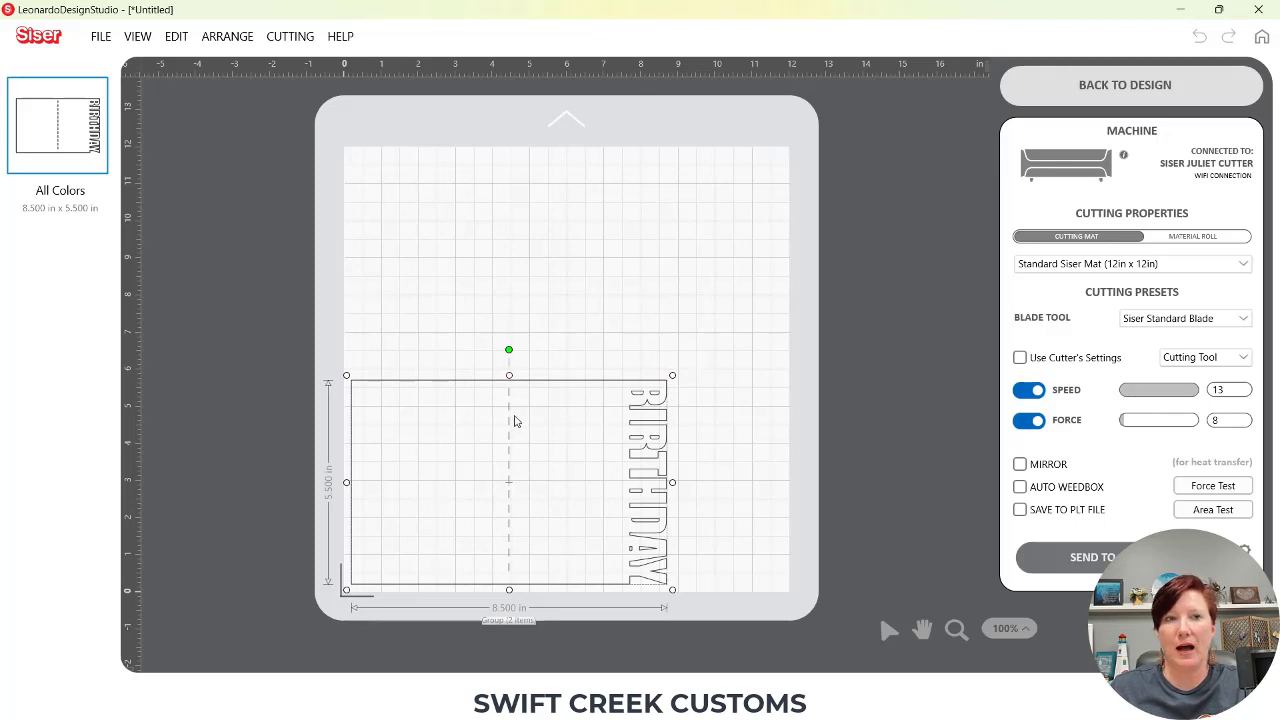
left_click(1043, 88)
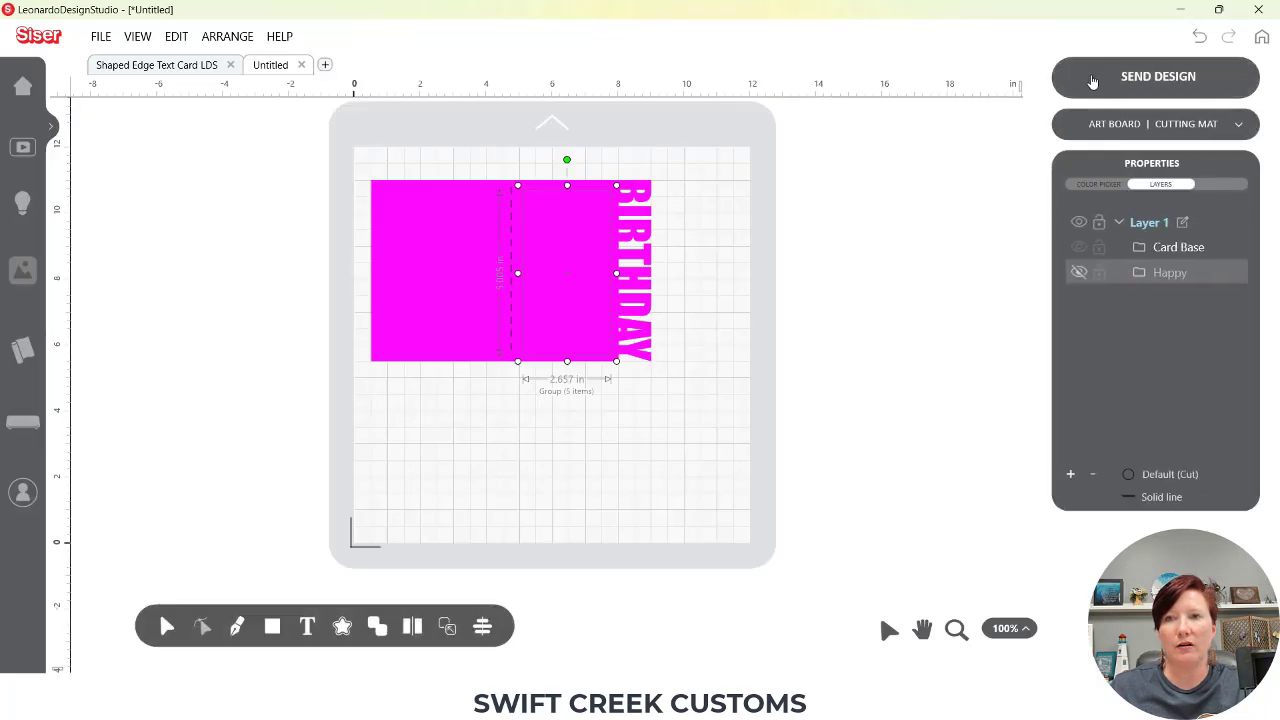
left_click(1093, 81)
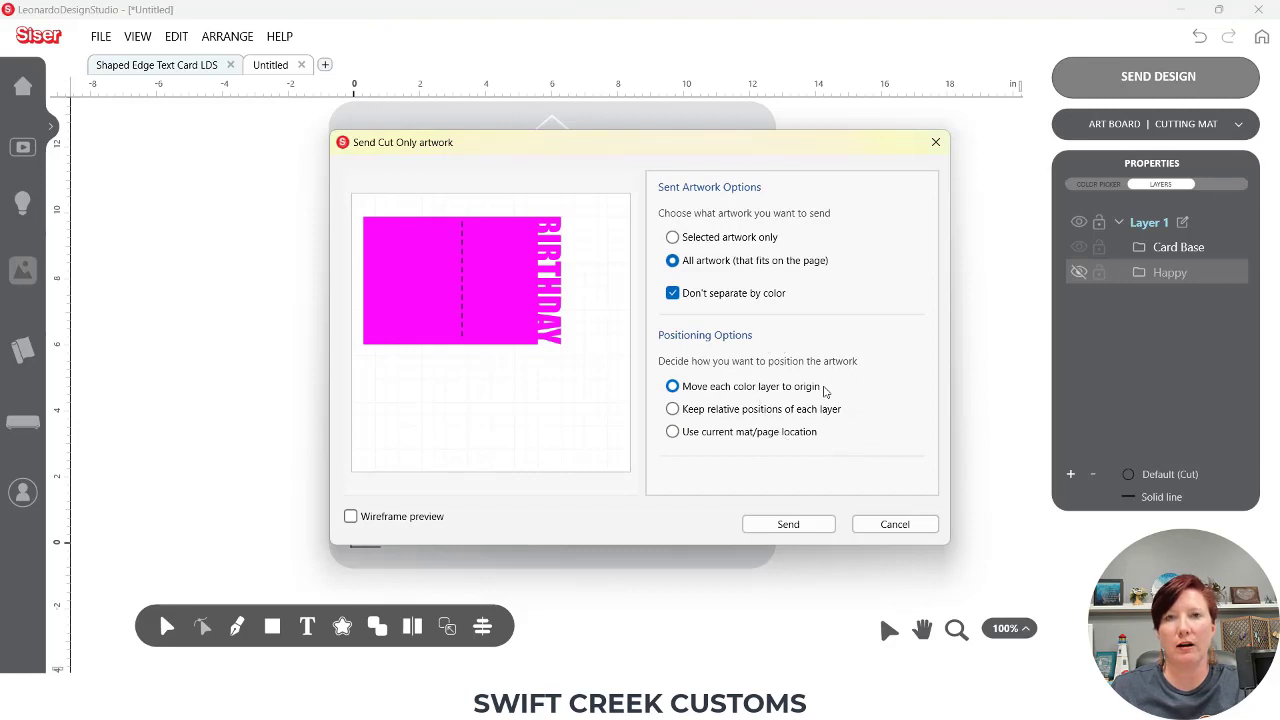
left_click(810, 524)
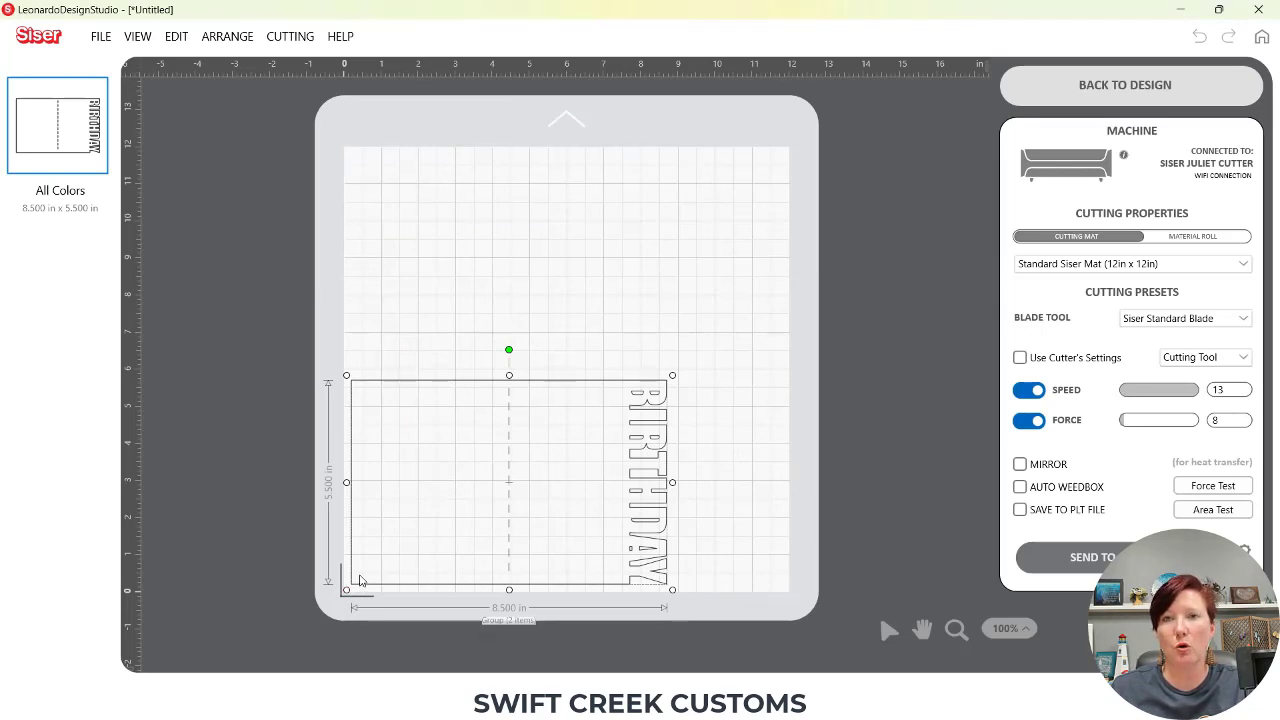
left_click(1068, 95)
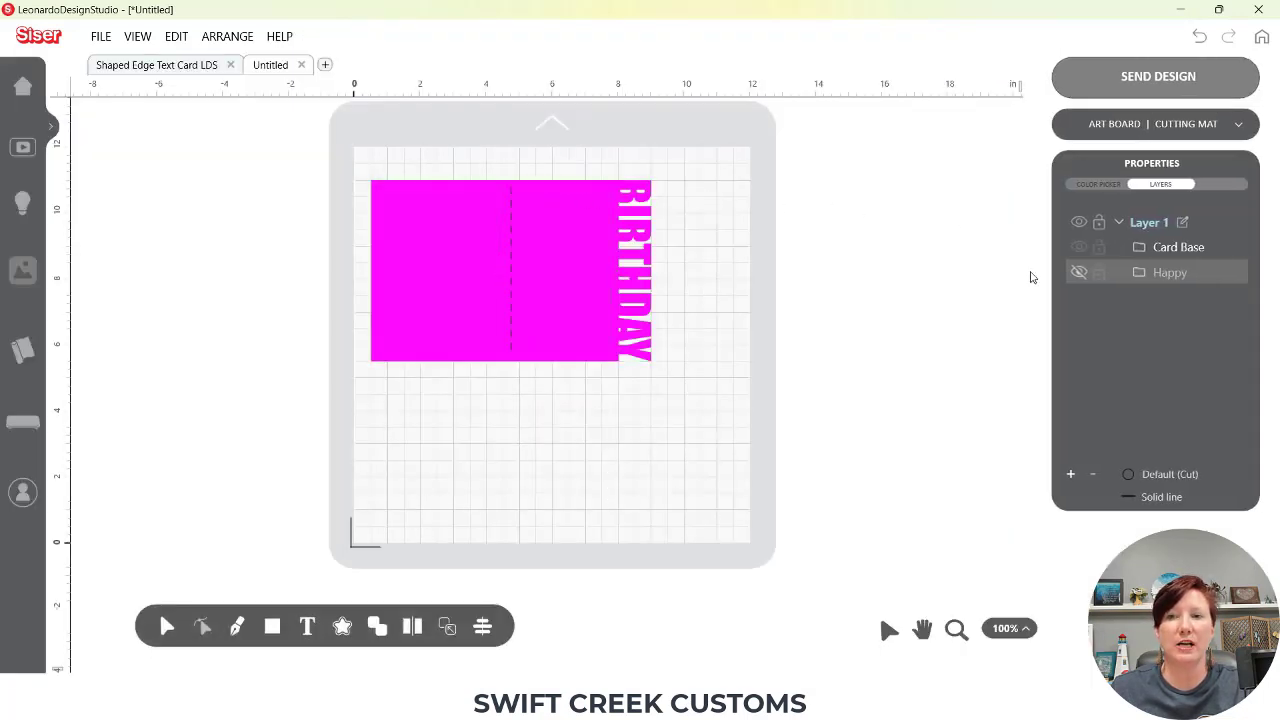
Hide Card Base and show Happy, send only the HAPPY texts to the cutting view, and show Card Base again back in the design
left_click(1079, 248)
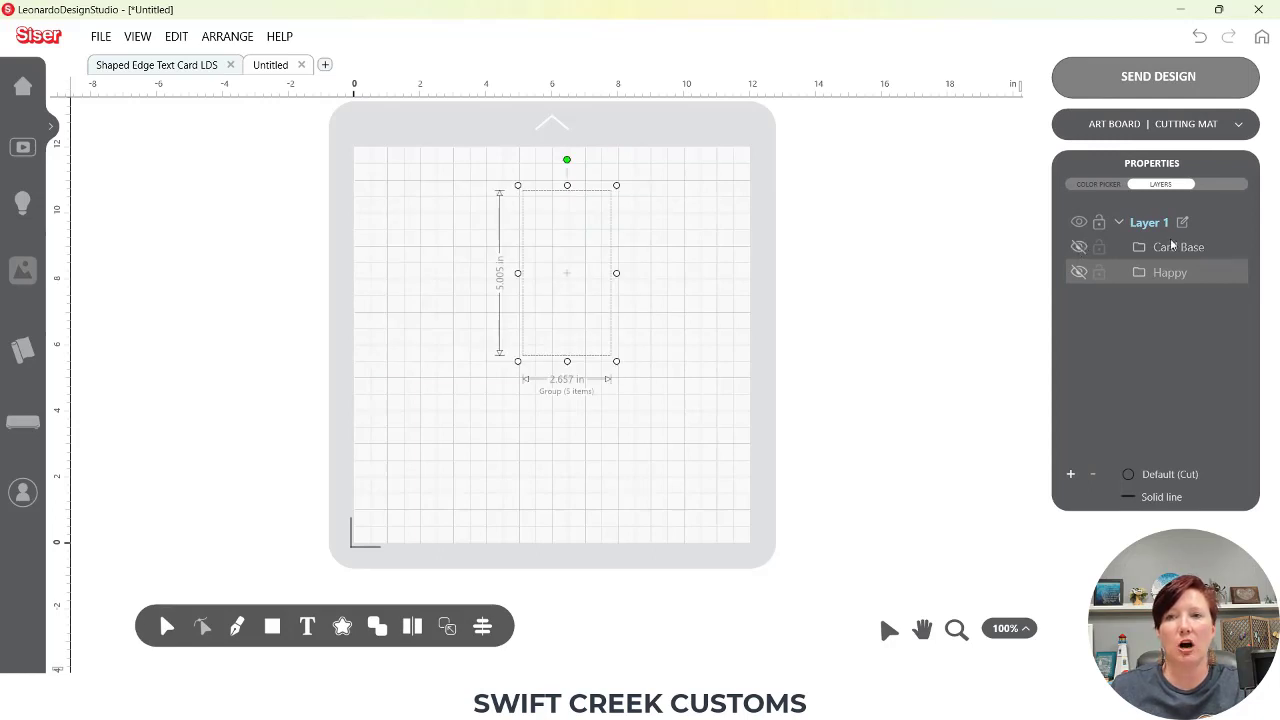
left_click(1079, 273)
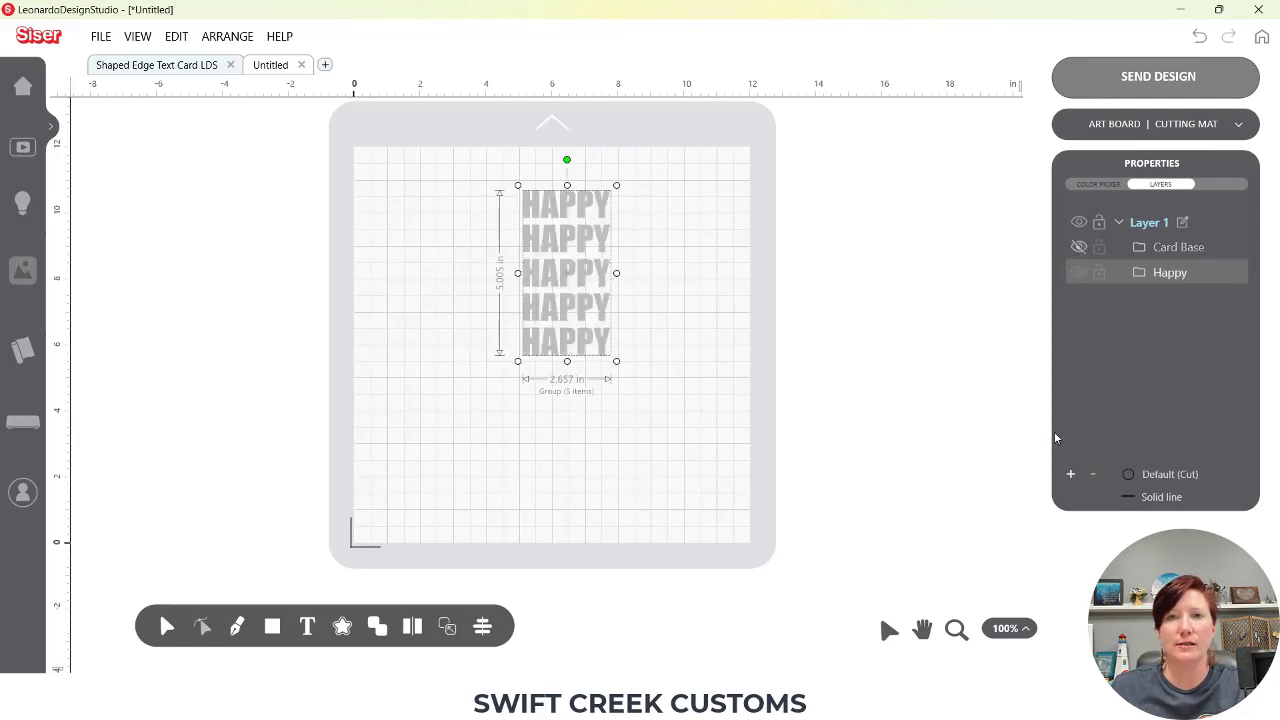
left_click(1158, 76)
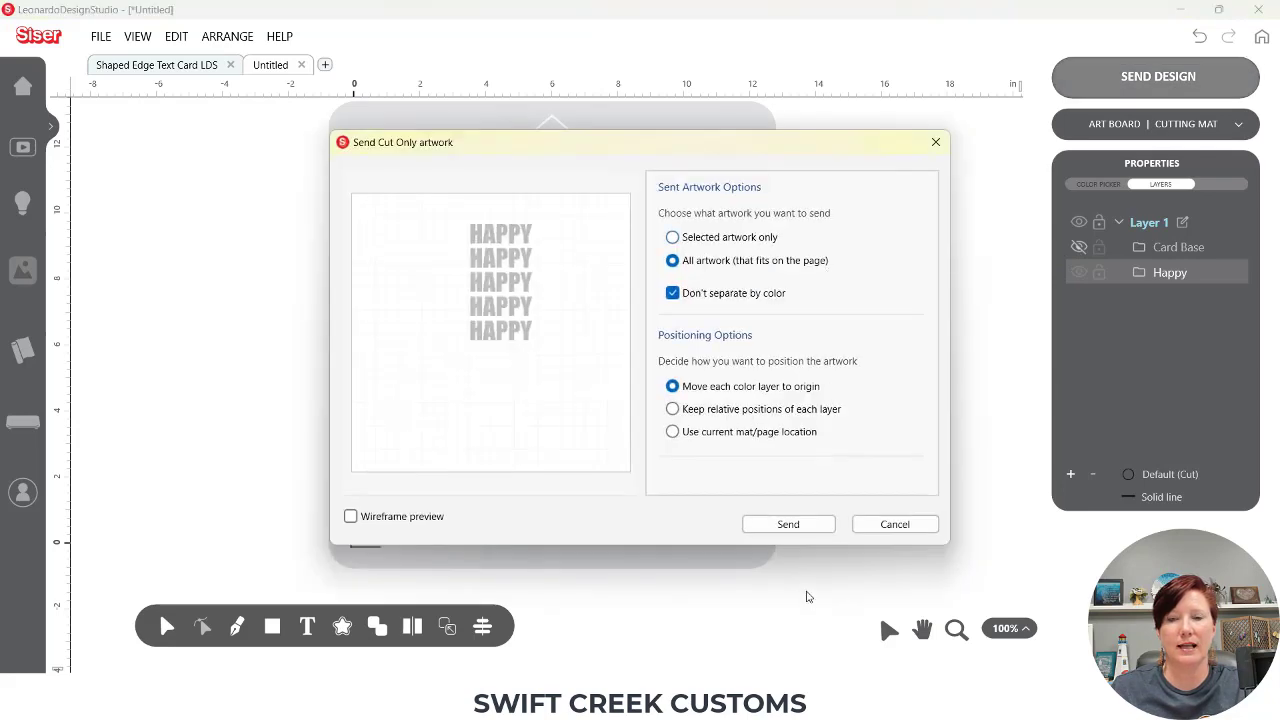
left_click(801, 528)
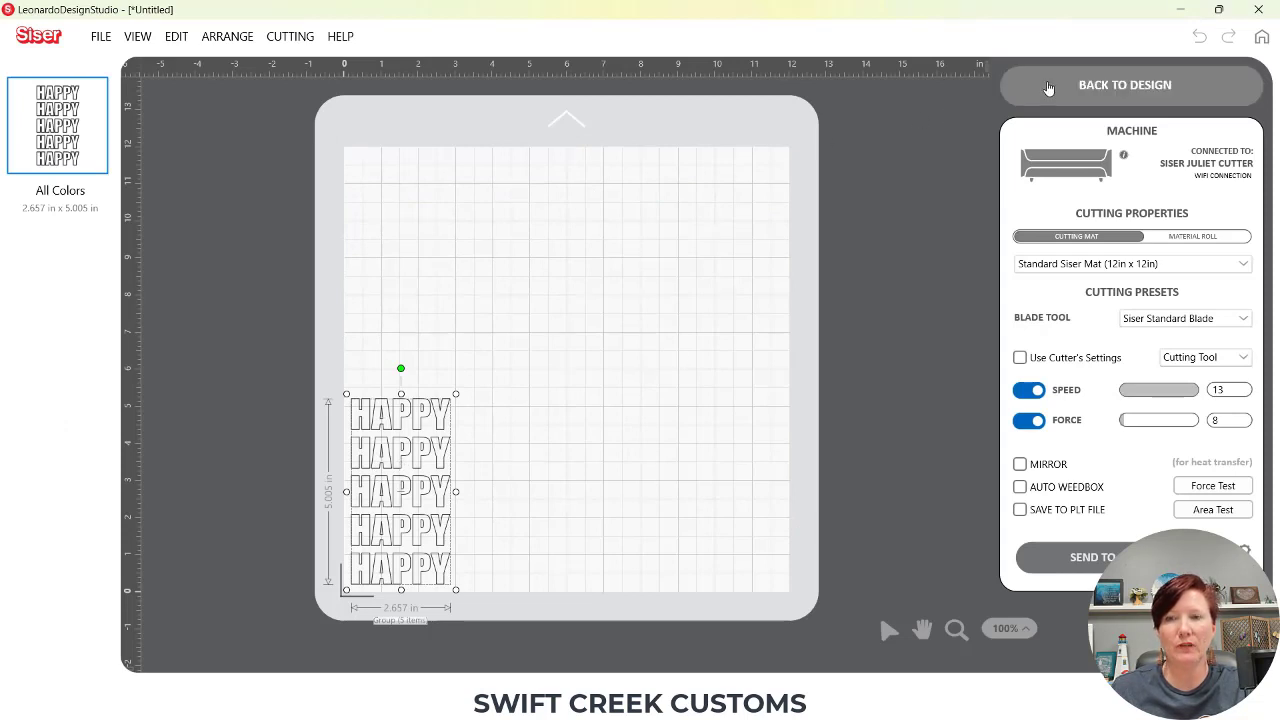
left_click(1012, 95)
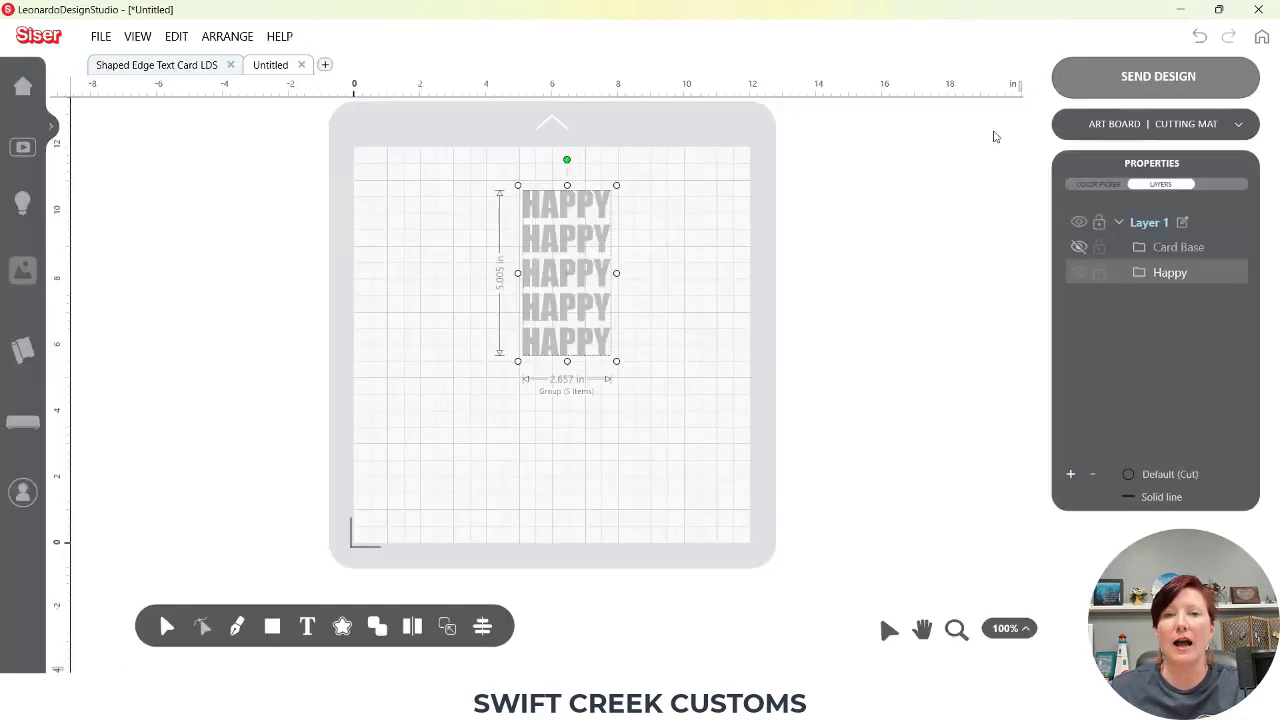
left_click(1079, 248)
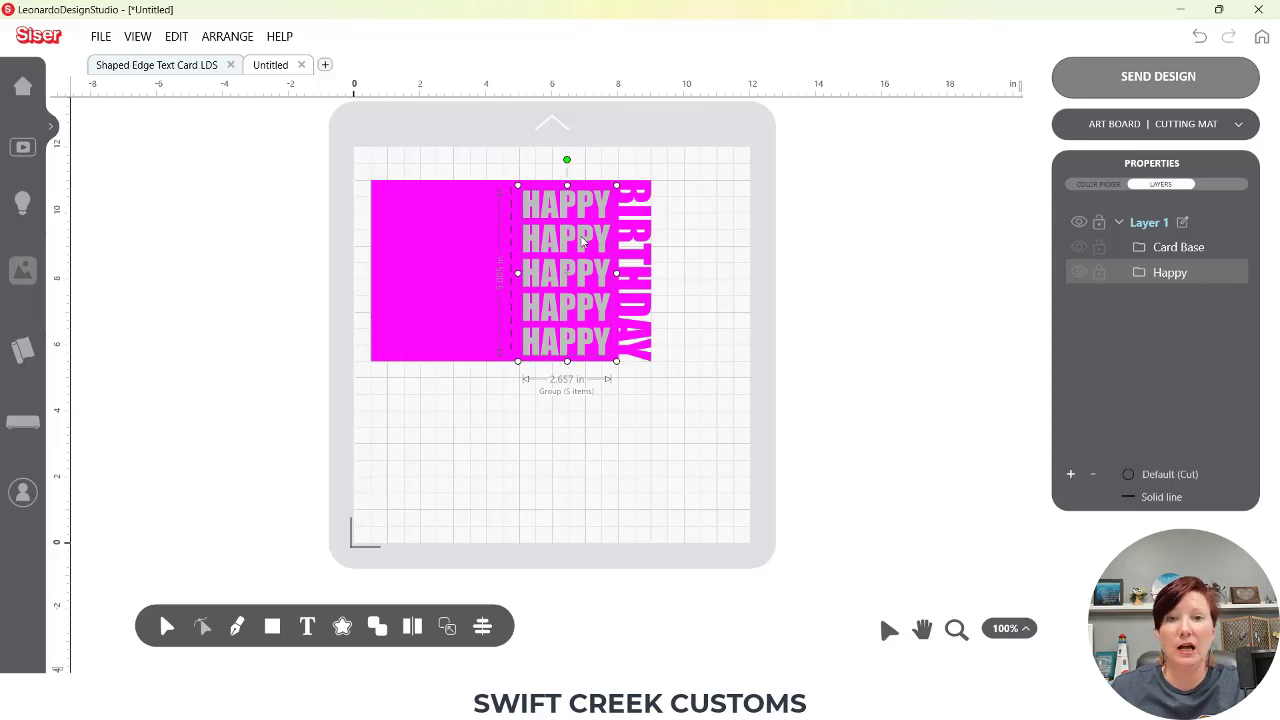
Move the HAPPY group off the mat, send only the card base to the cutting view, and return to the design
left_click_drag(585, 240, 260, 329)
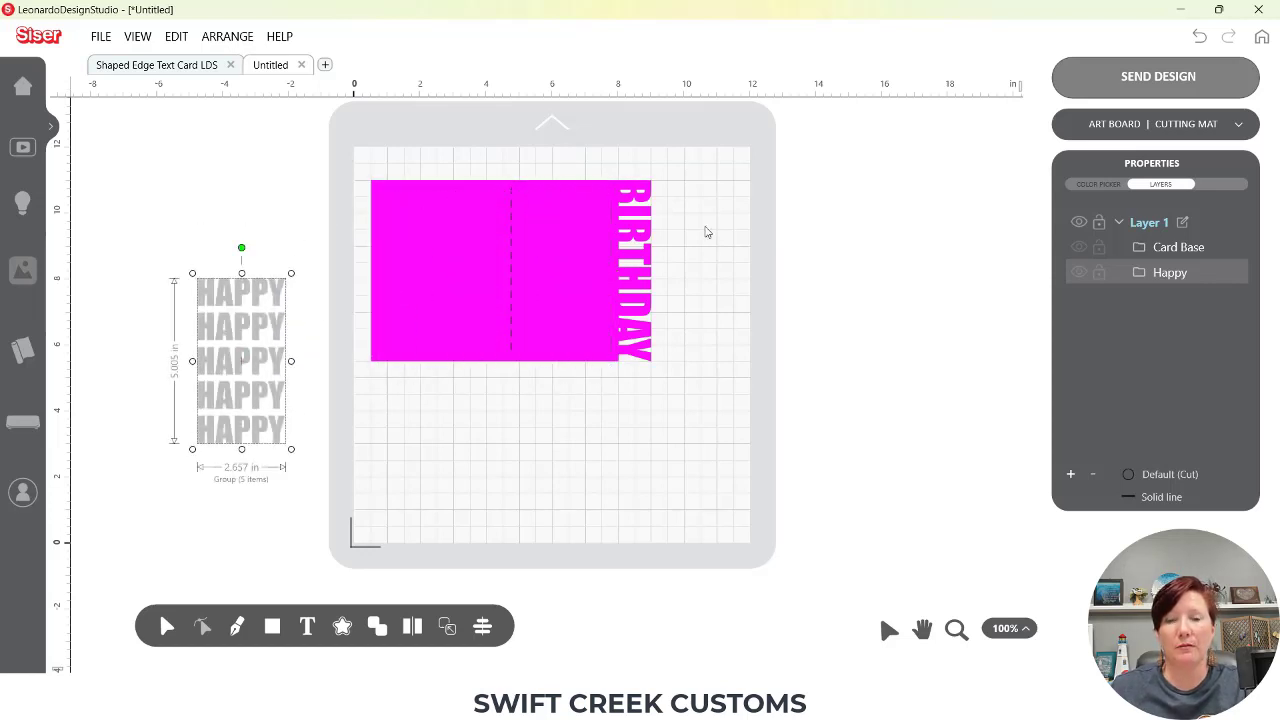
left_click(1127, 87)
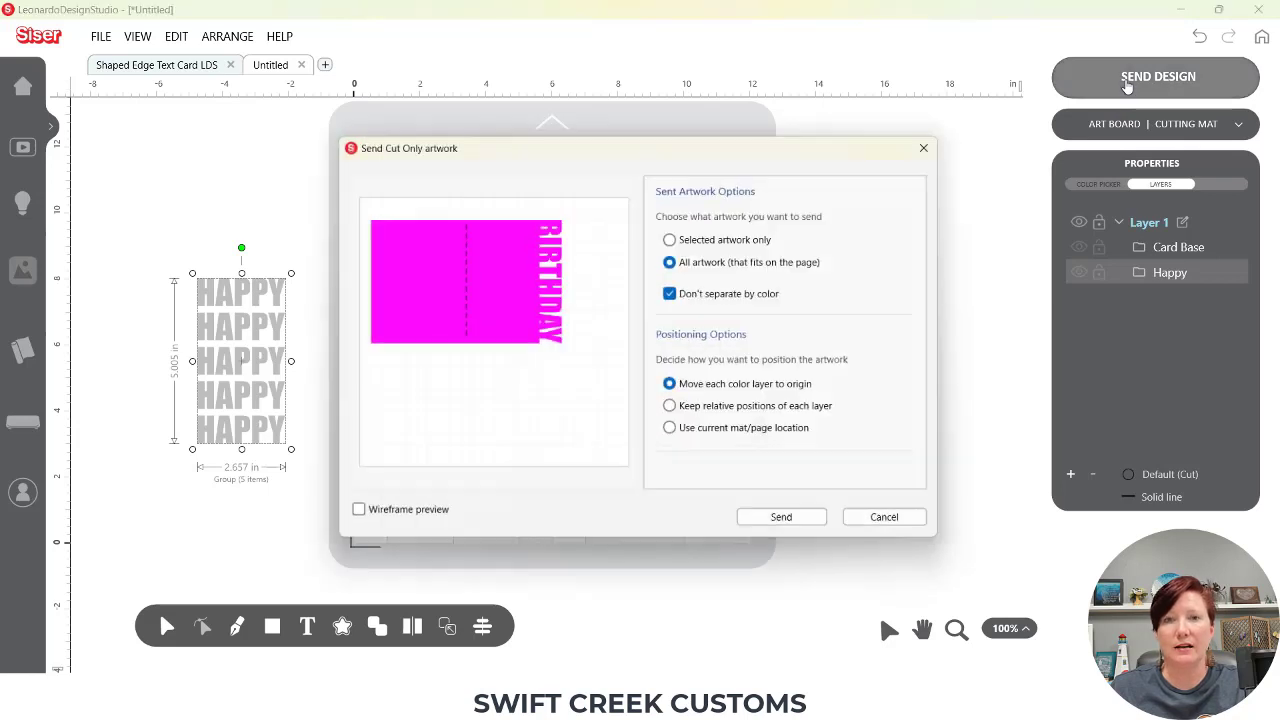
left_click(786, 530)
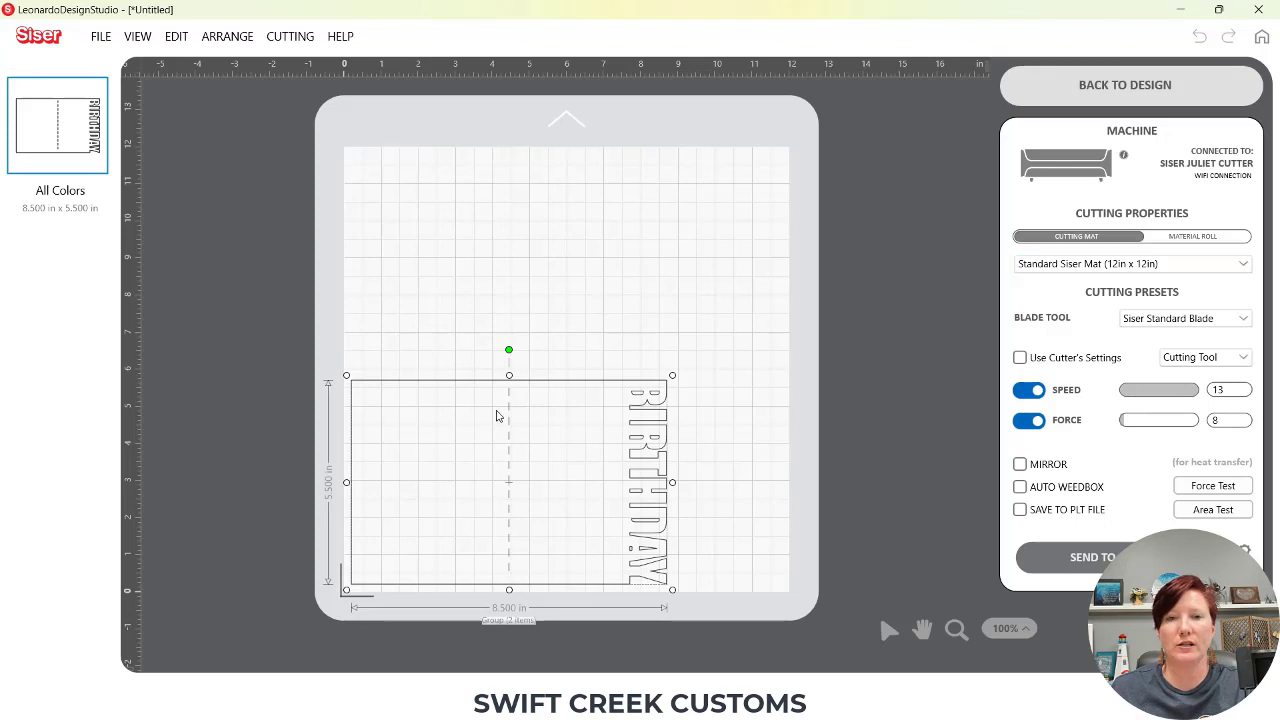
left_click(1114, 86)
Move the card base off the mat and the HAPPY group onto it, send the HAPPY texts to the cutting view, and return
left_click_drag(494, 263, 136, 208)
left_click_drag(295, 366, 461, 458)
left_click(1089, 80)
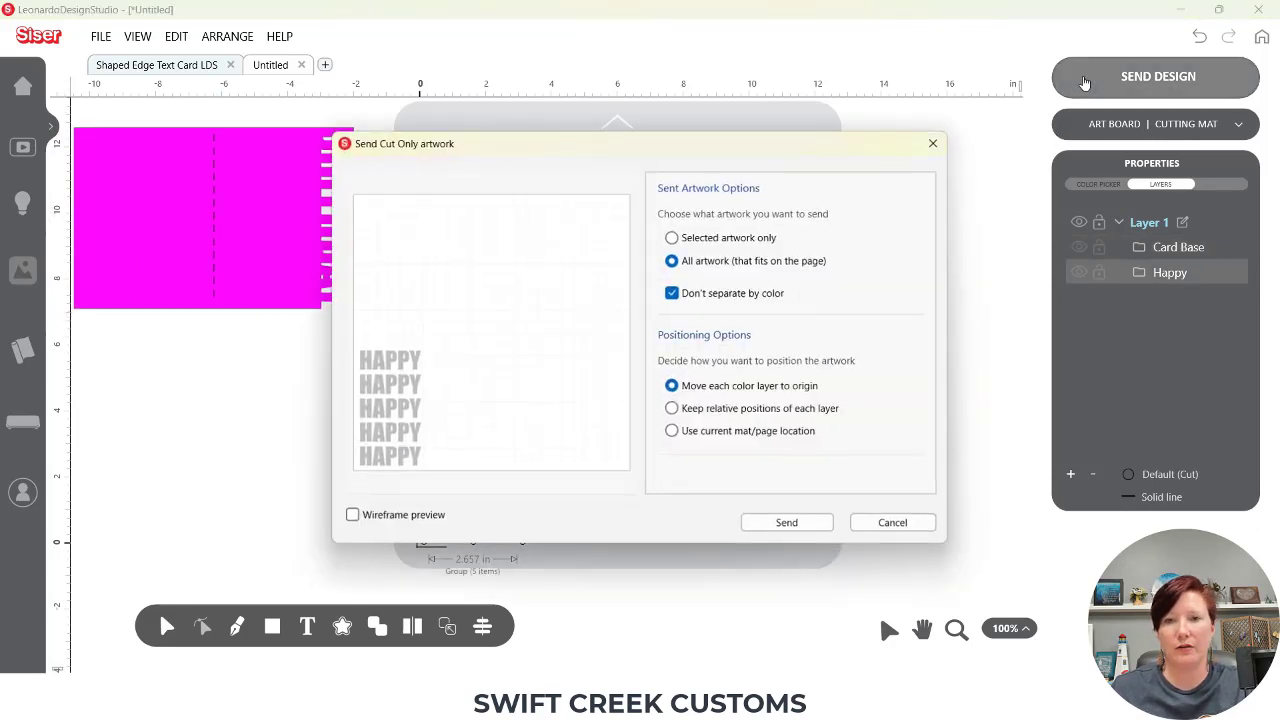
left_click(780, 524)
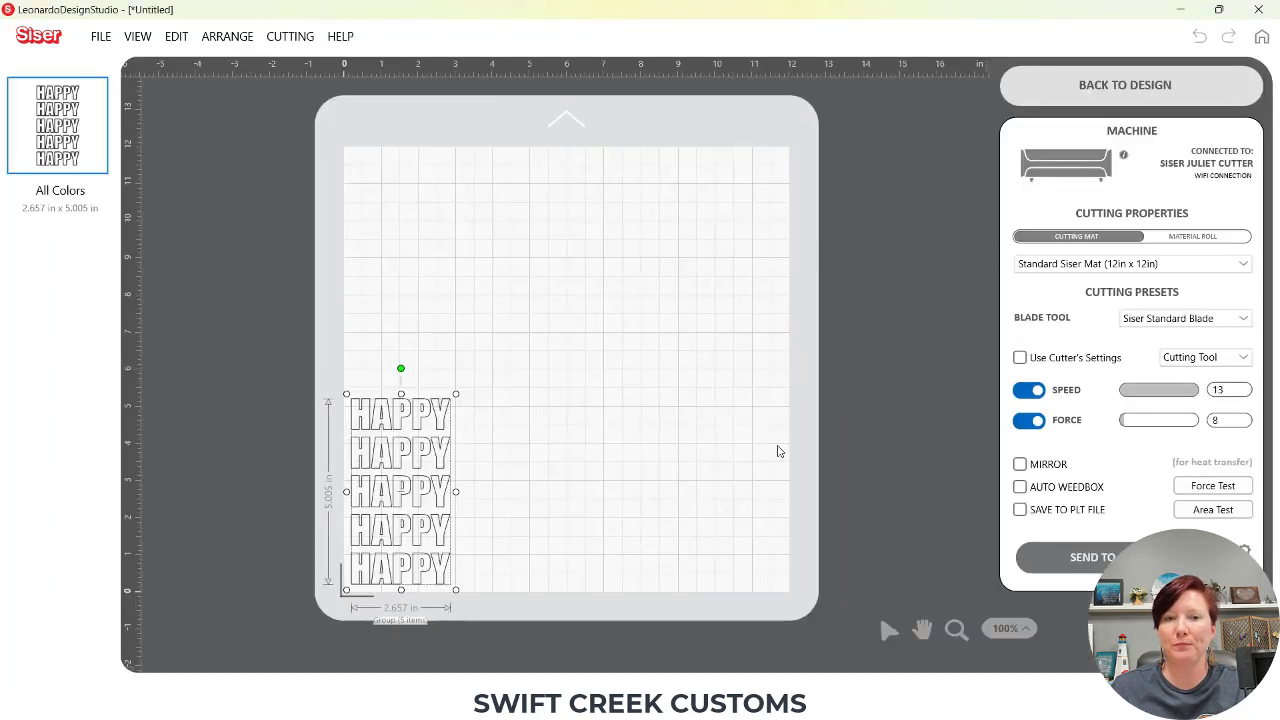
left_click(1078, 88)
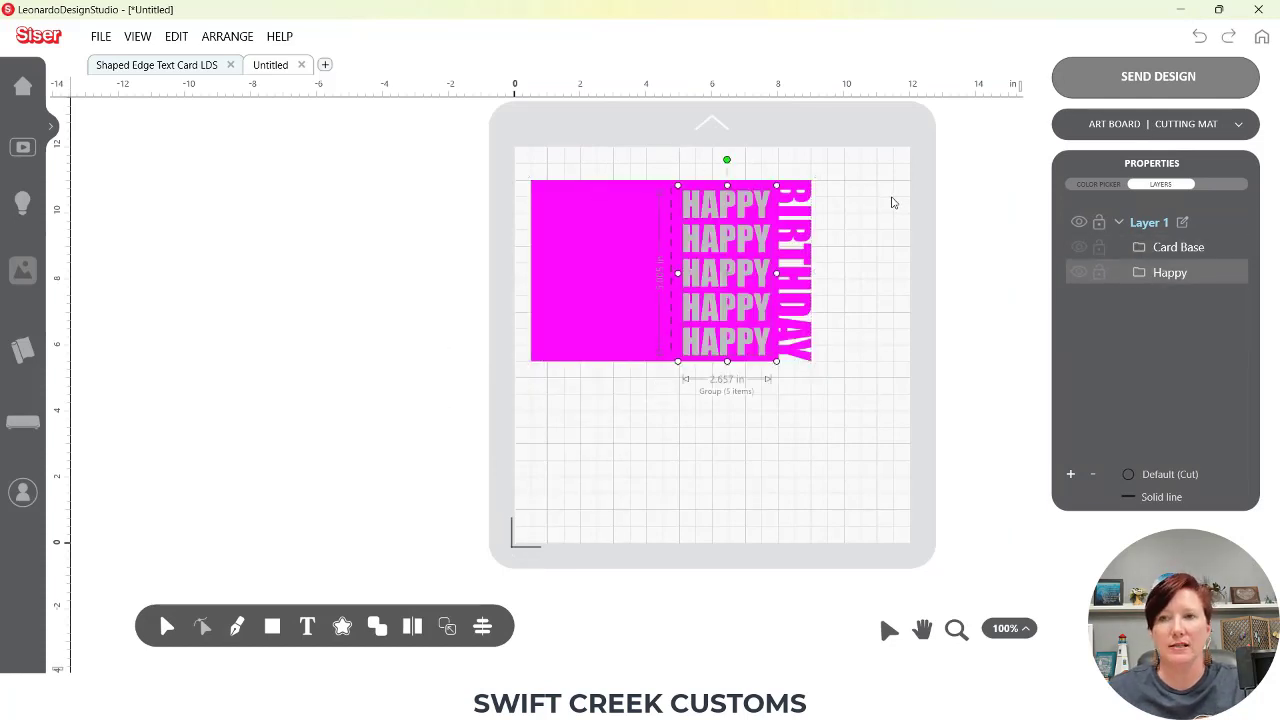
Send the complete card design to the cutting view as a single layer without color separation and return to the design
left_click(1122, 86)
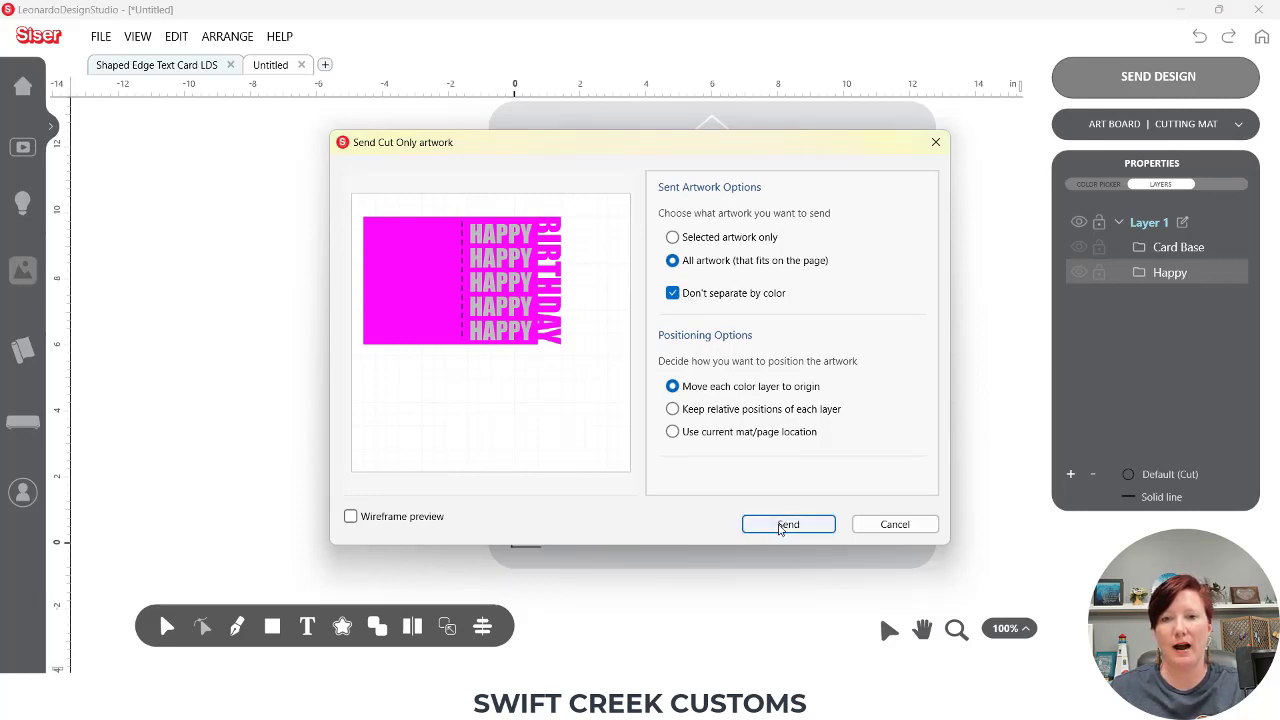
left_click(781, 527)
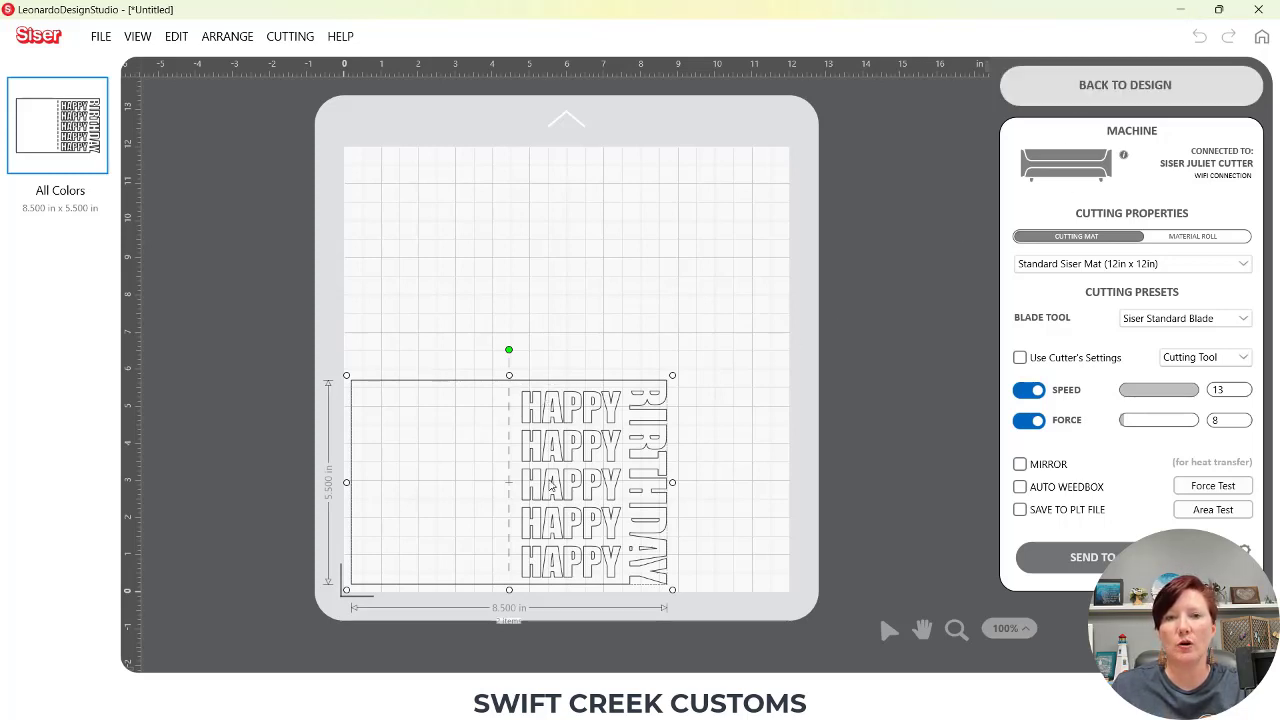
left_click(1041, 93)
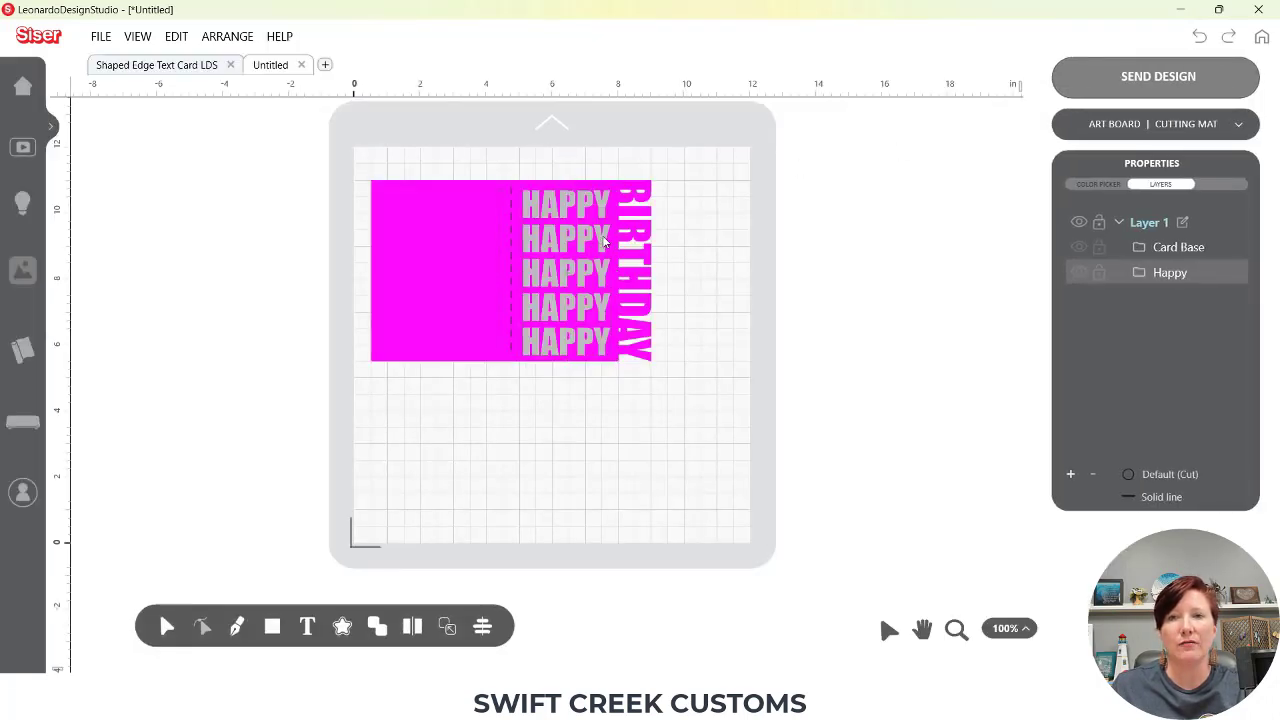
Turn off Don't separate by color, send the full design to the cutting view, inspect its color layers, and return to the design
left_click(1156, 86)
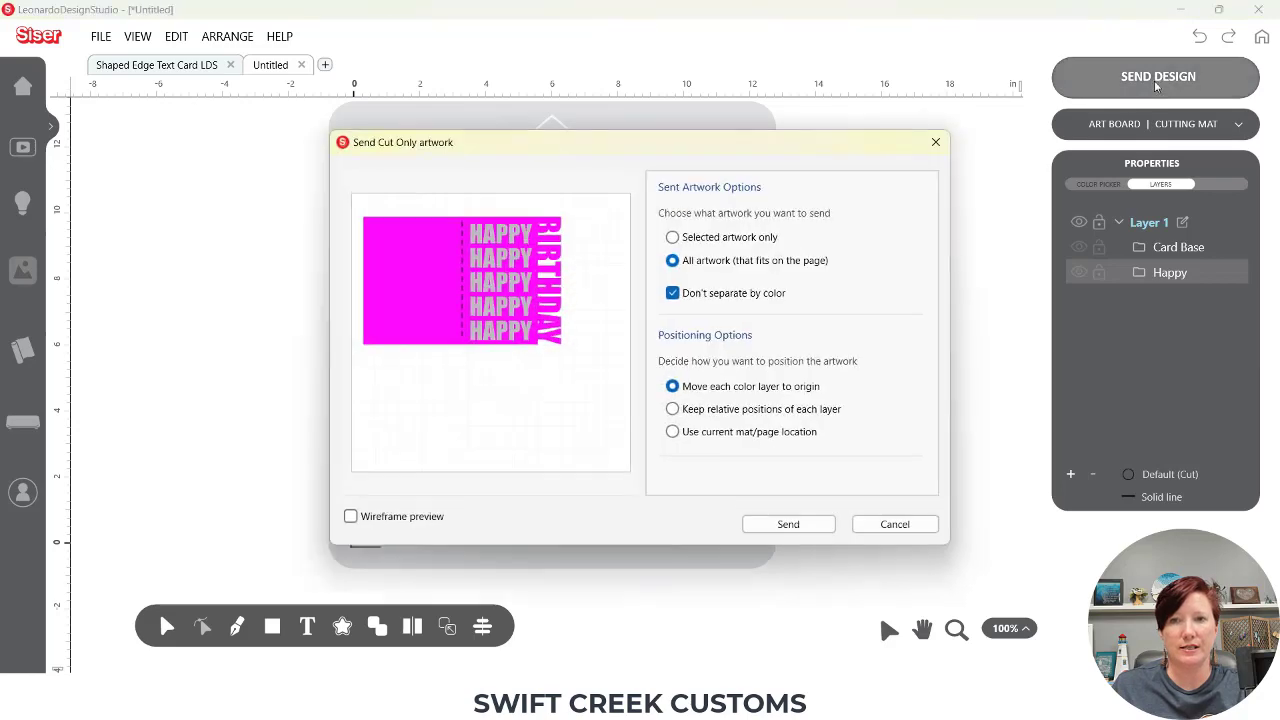
left_click(673, 294)
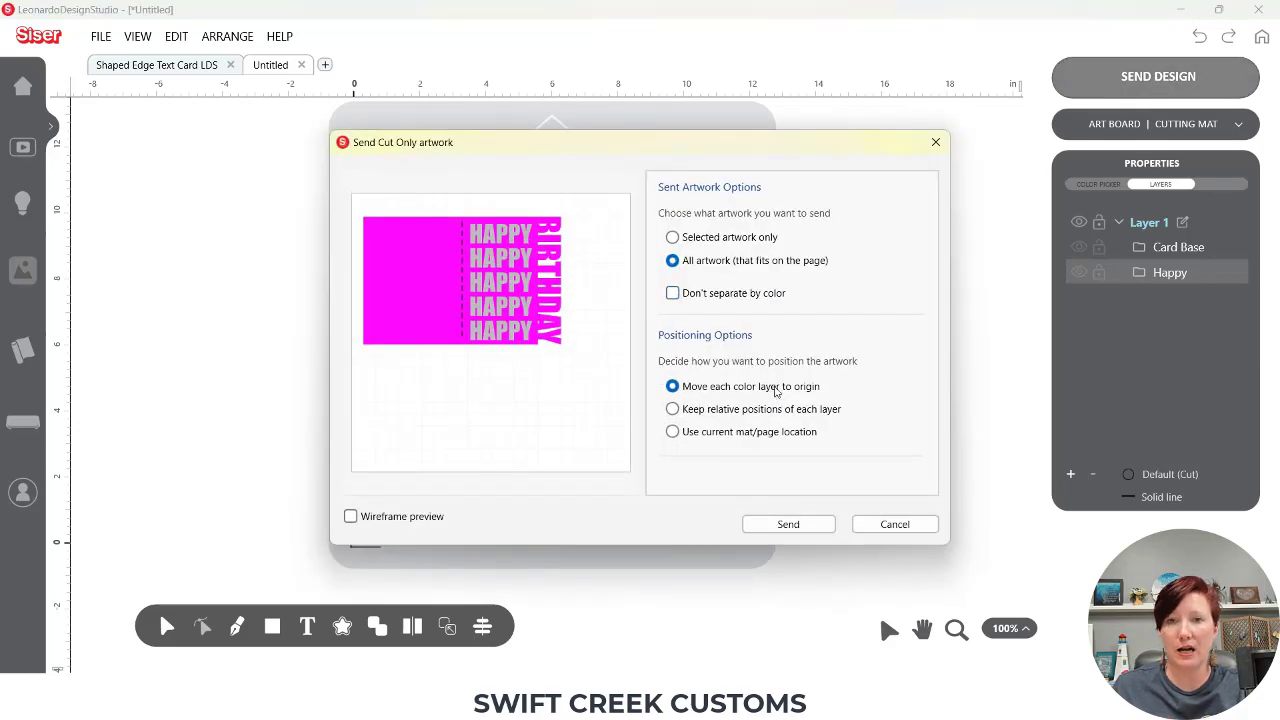
left_click(788, 525)
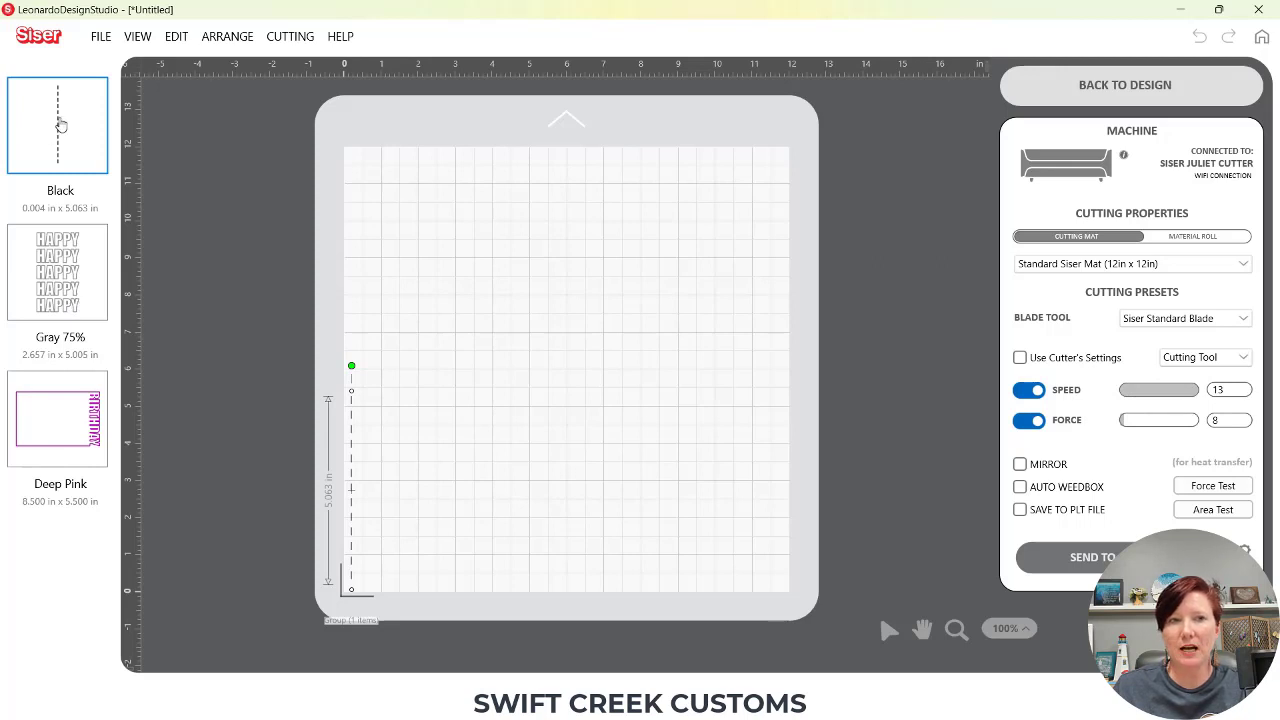
left_click(80, 440)
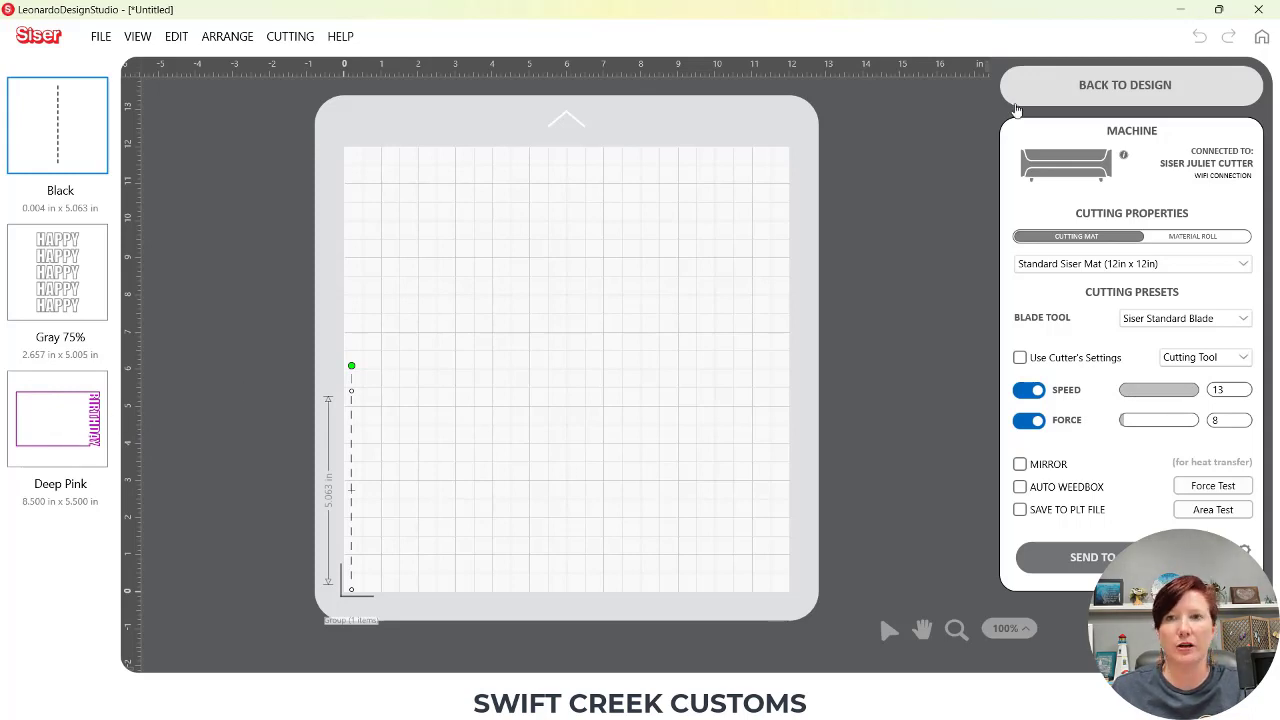
left_click(1048, 87)
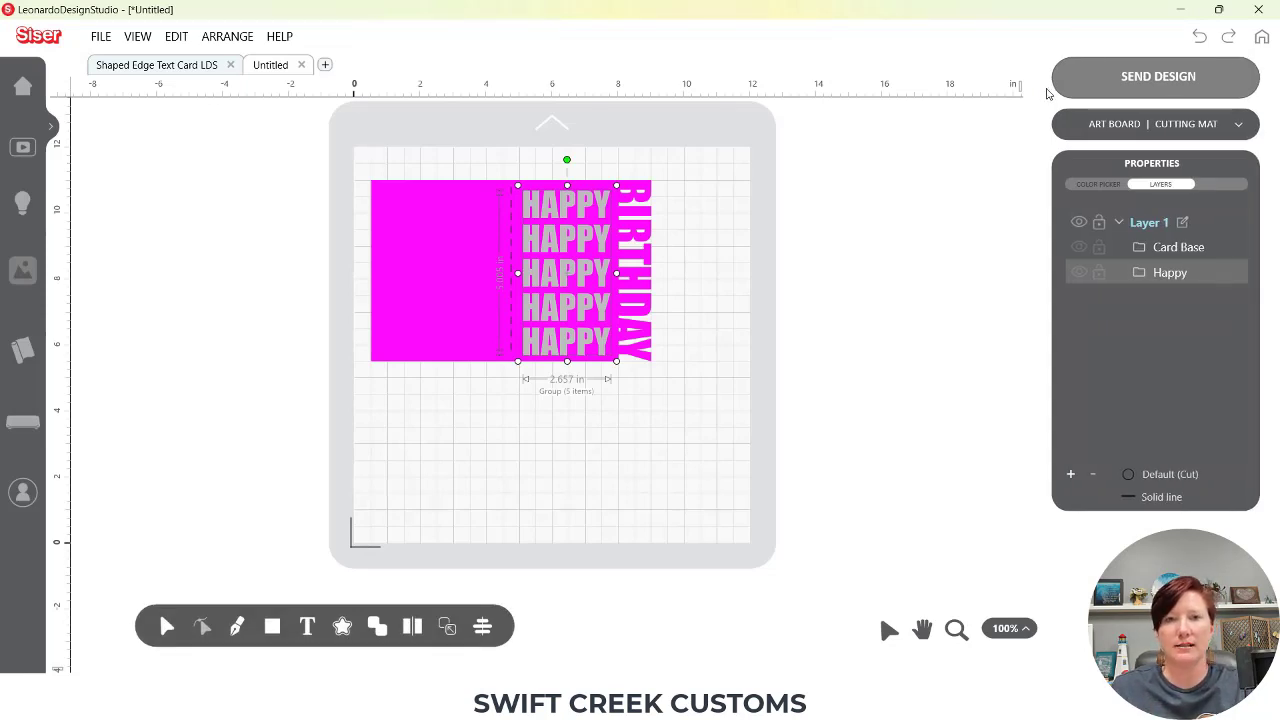
Select the grouped card base with its fold line and recolor both to purple #940094
left_click(504, 178)
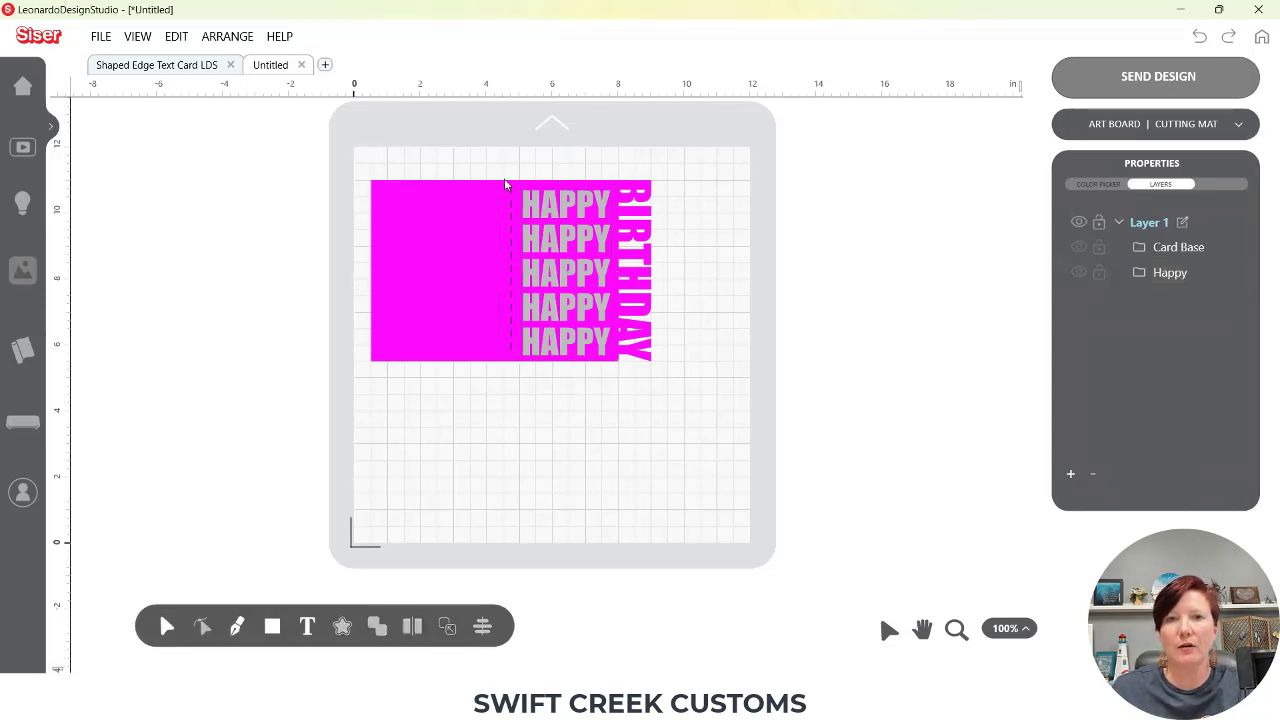
left_click(506, 200)
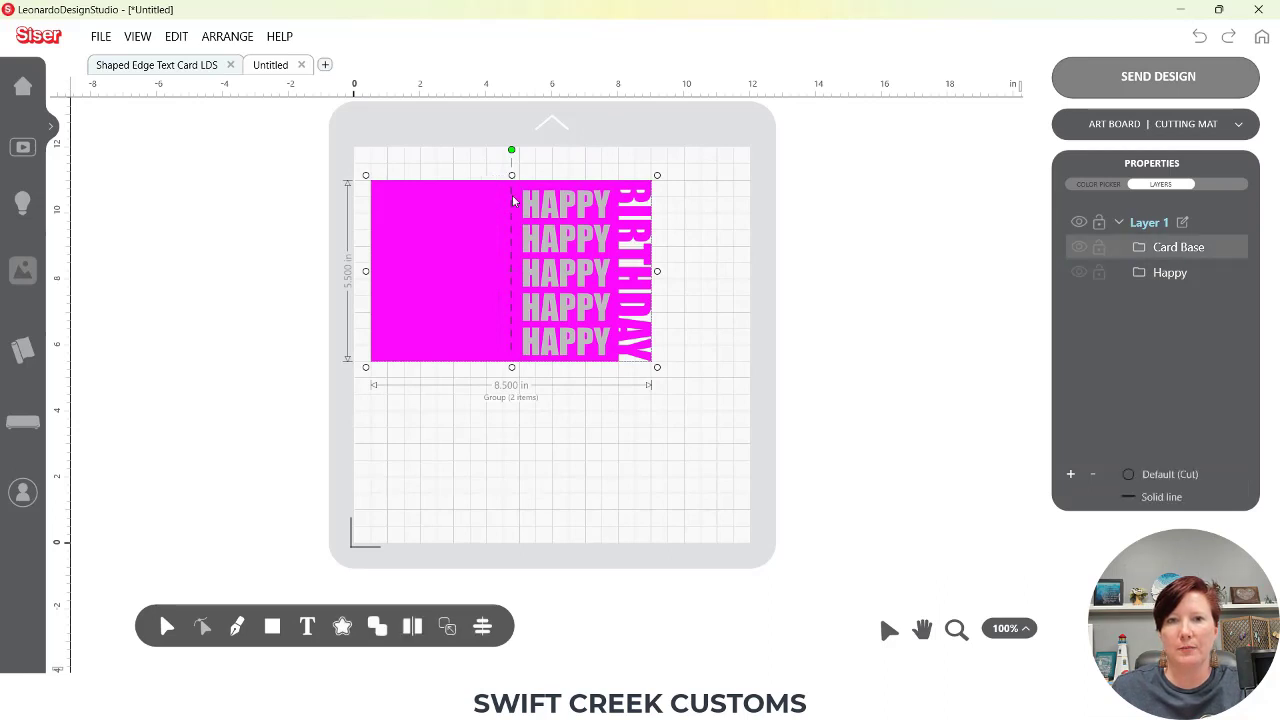
left_click(1095, 186)
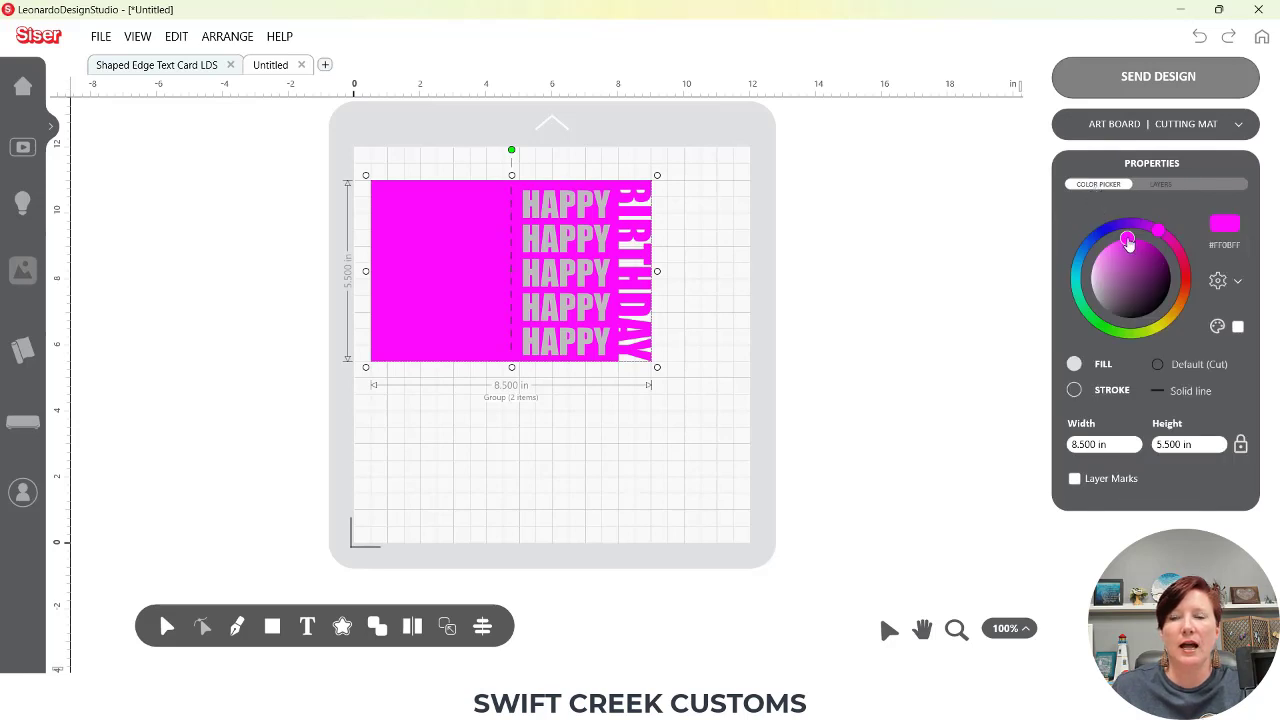
left_click_drag(1128, 243, 1153, 248)
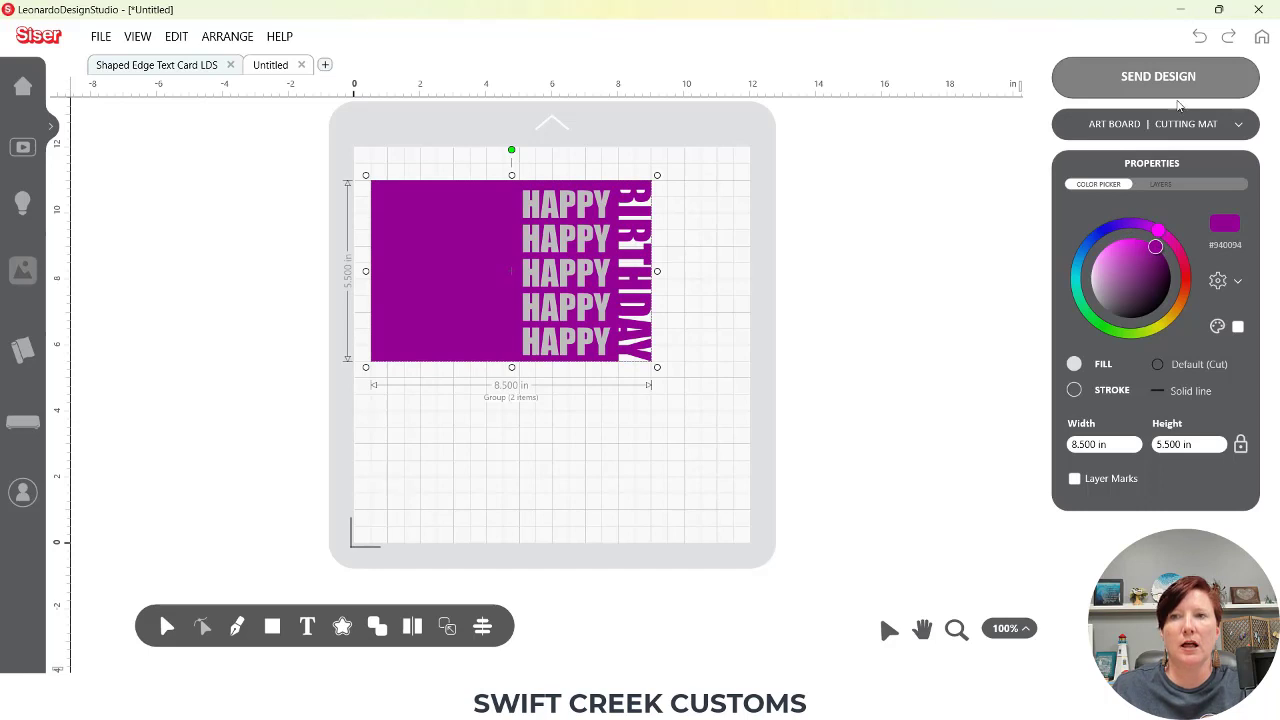
Send the recolored design to the cutting view separated by color and examine the HAPPY layer
left_click(1118, 80)
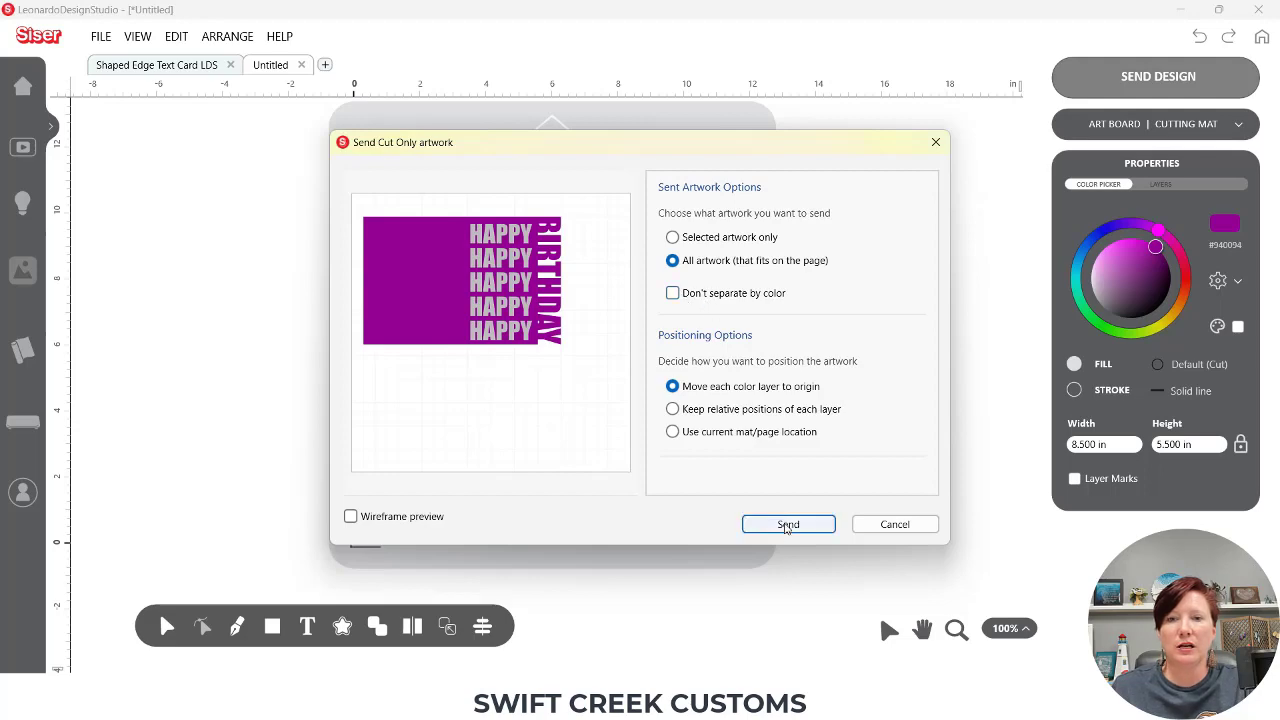
left_click(788, 526)
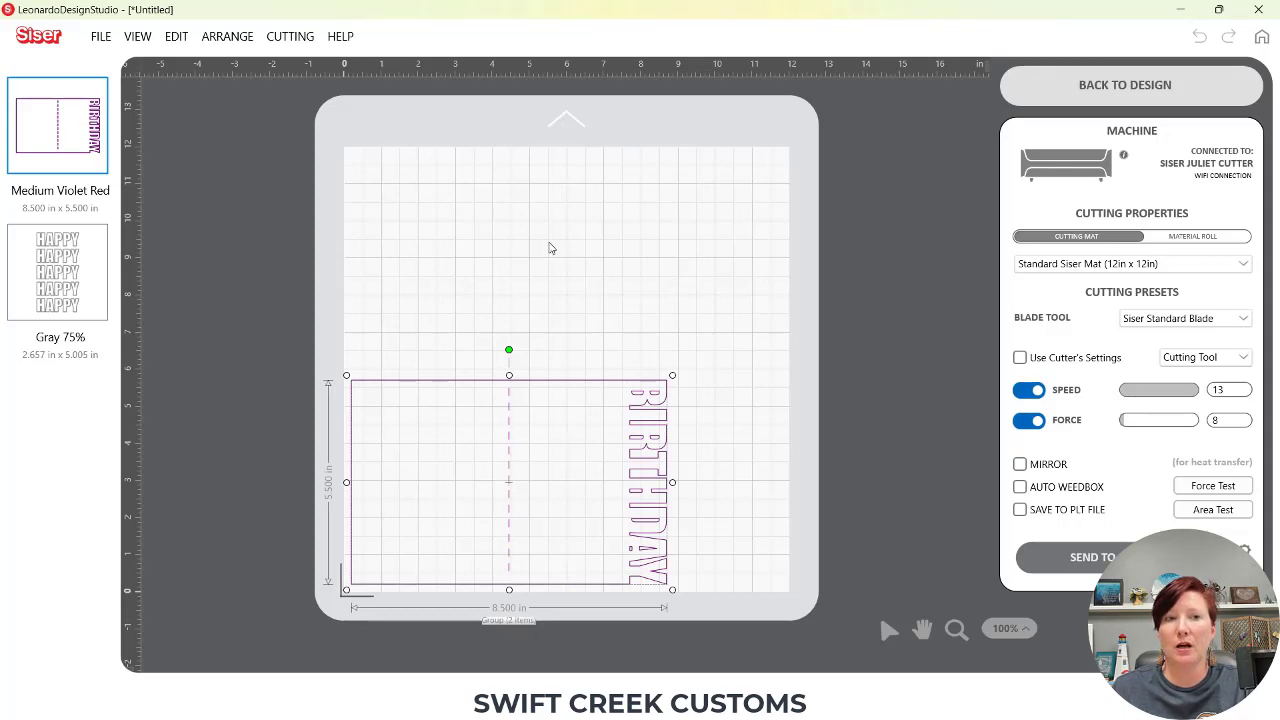
left_click(68, 258)
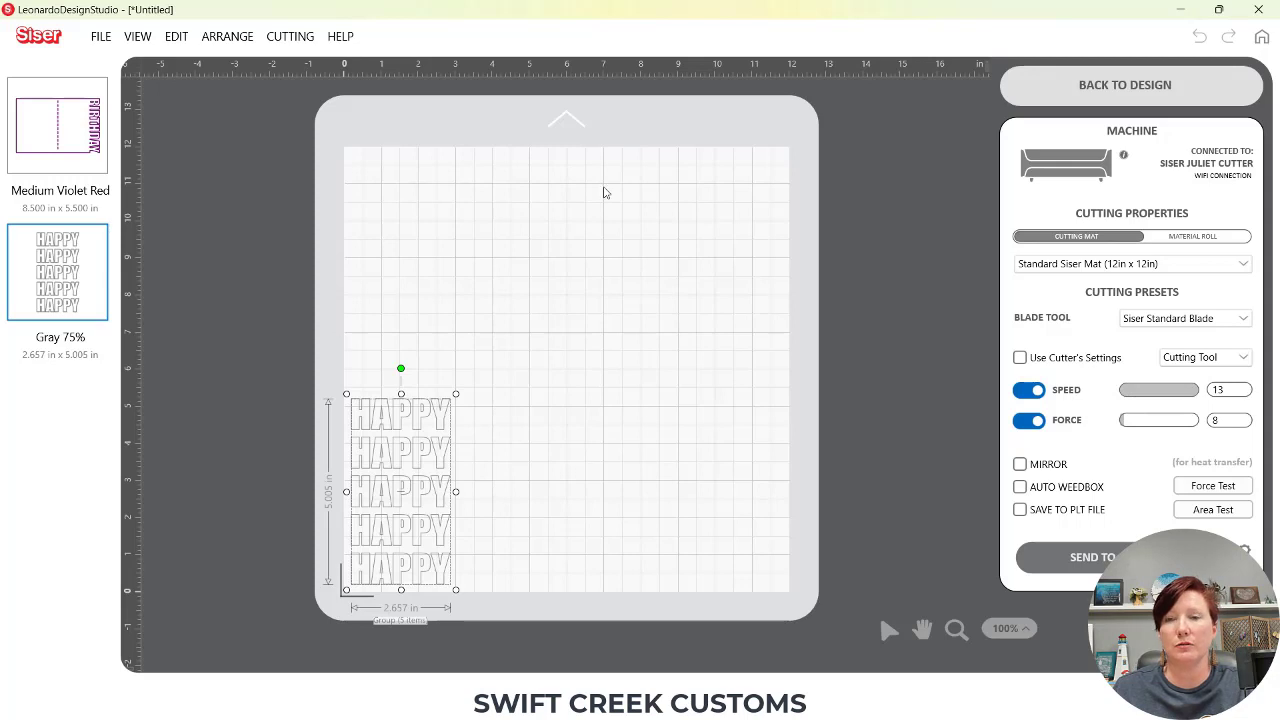
Return to the design and undo the card base's recoloring along with the preceding layer visibility changes
left_click(1050, 94)
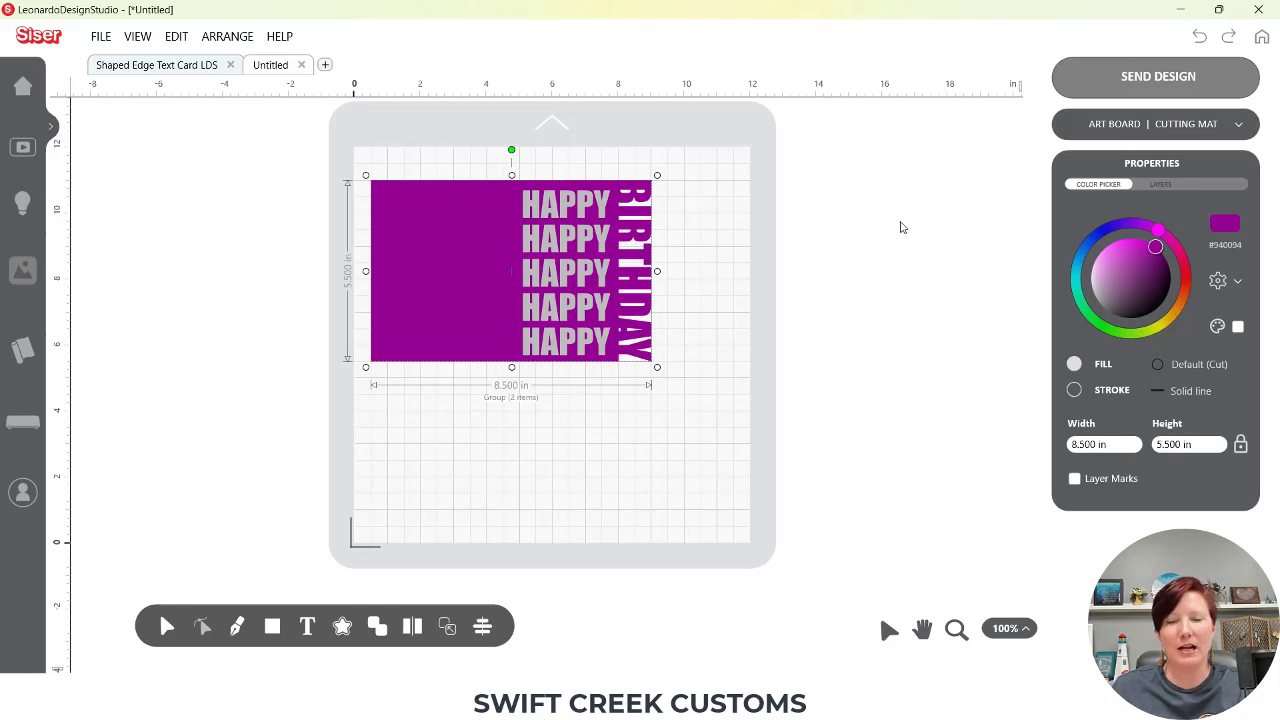
key("ctrl+z")
key("ctrl+z")
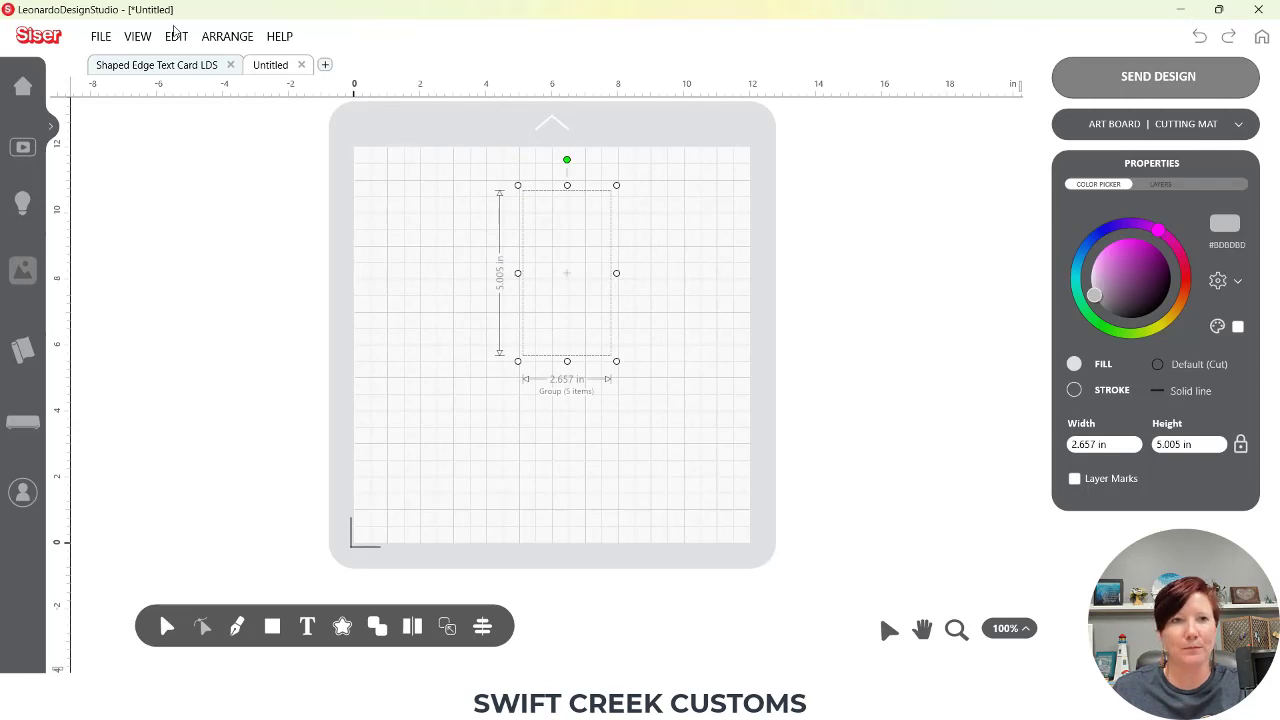
Redo the undone layer visibility changes to show the card base and HAPPY texts on the mat again
left_click(139, 38)
mouse_move(176, 38)
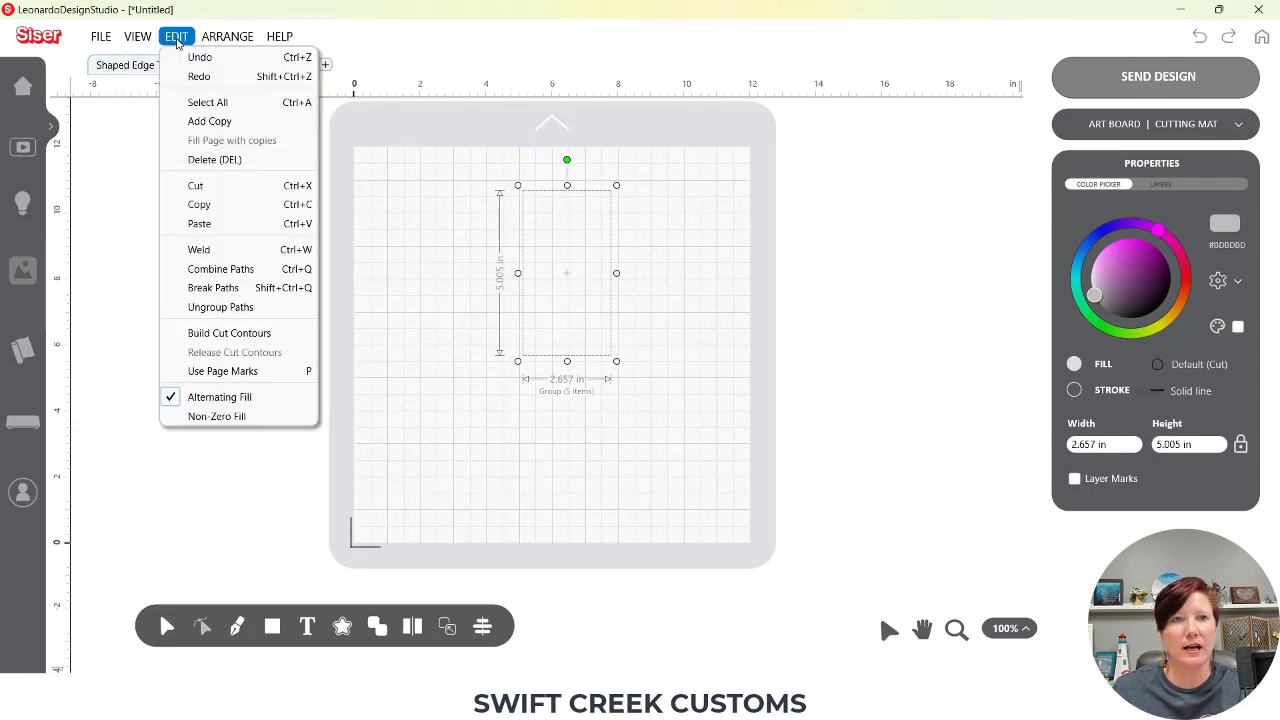
left_click(190, 76)
left_click(176, 37)
left_click(190, 77)
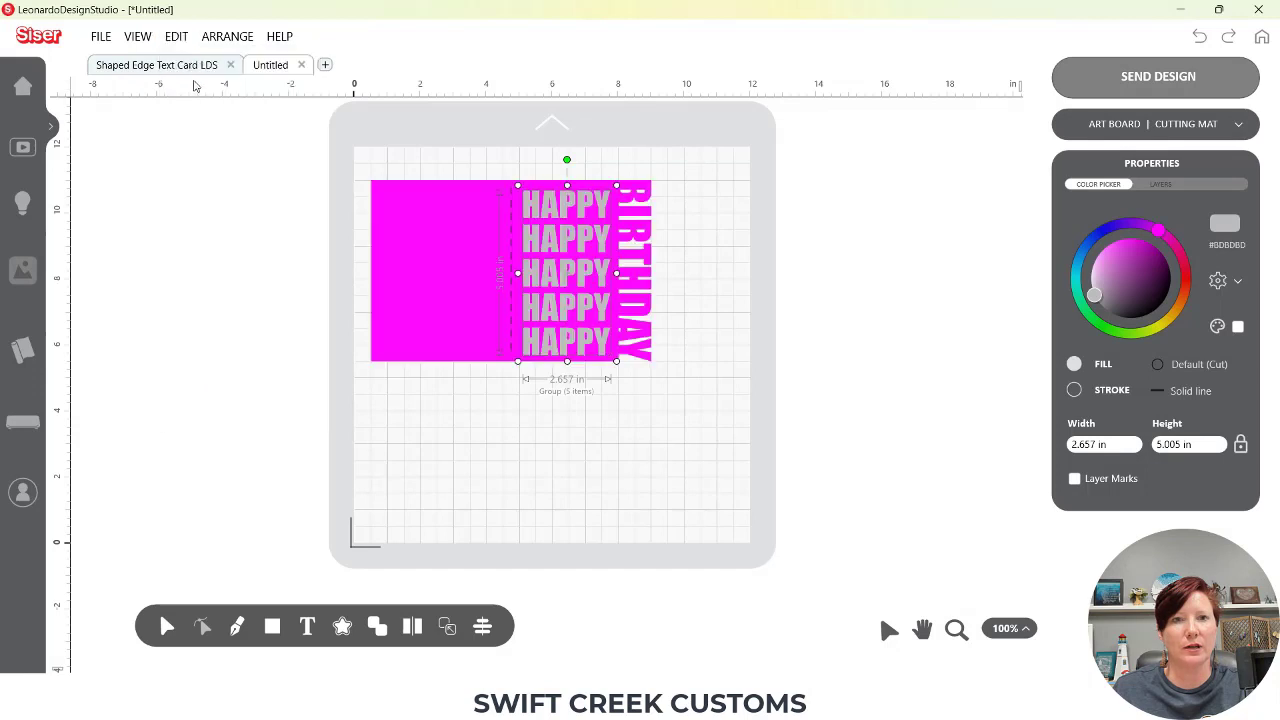
Move the card base to the mat's lower-left corner and the HAPPY text group to its upper-left corner
left_click(462, 231)
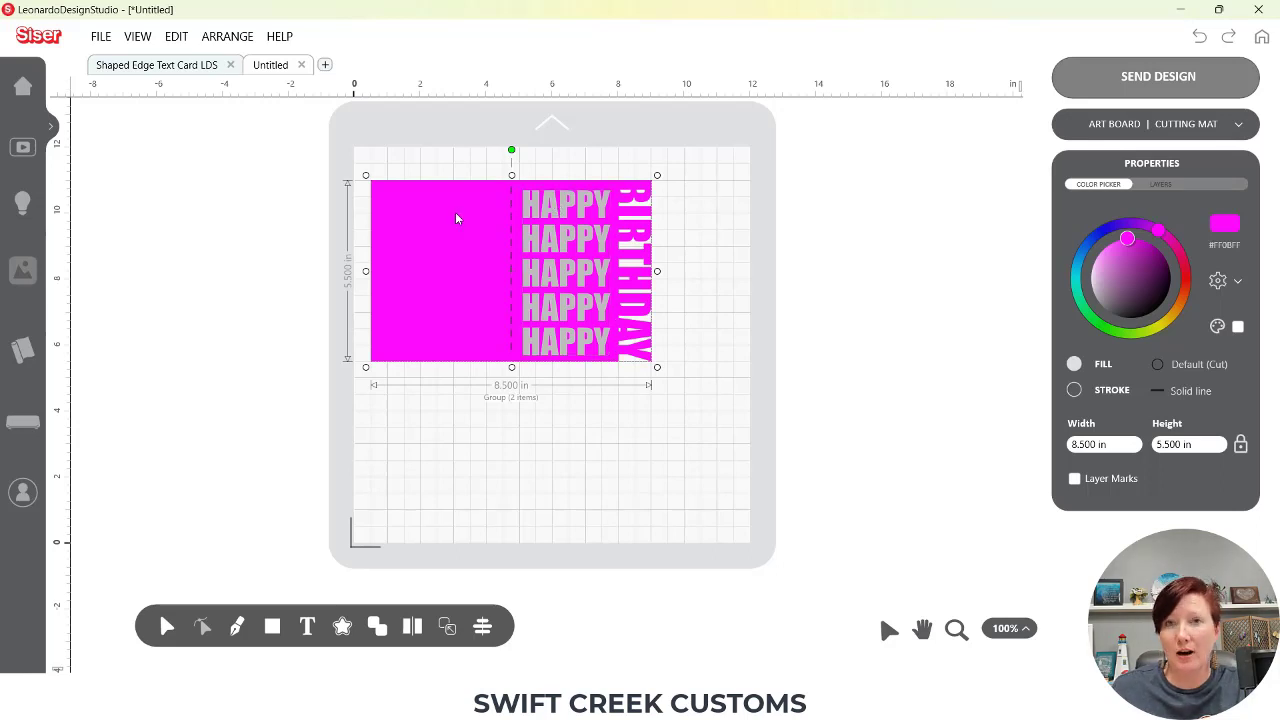
left_click_drag(463, 228, 451, 401)
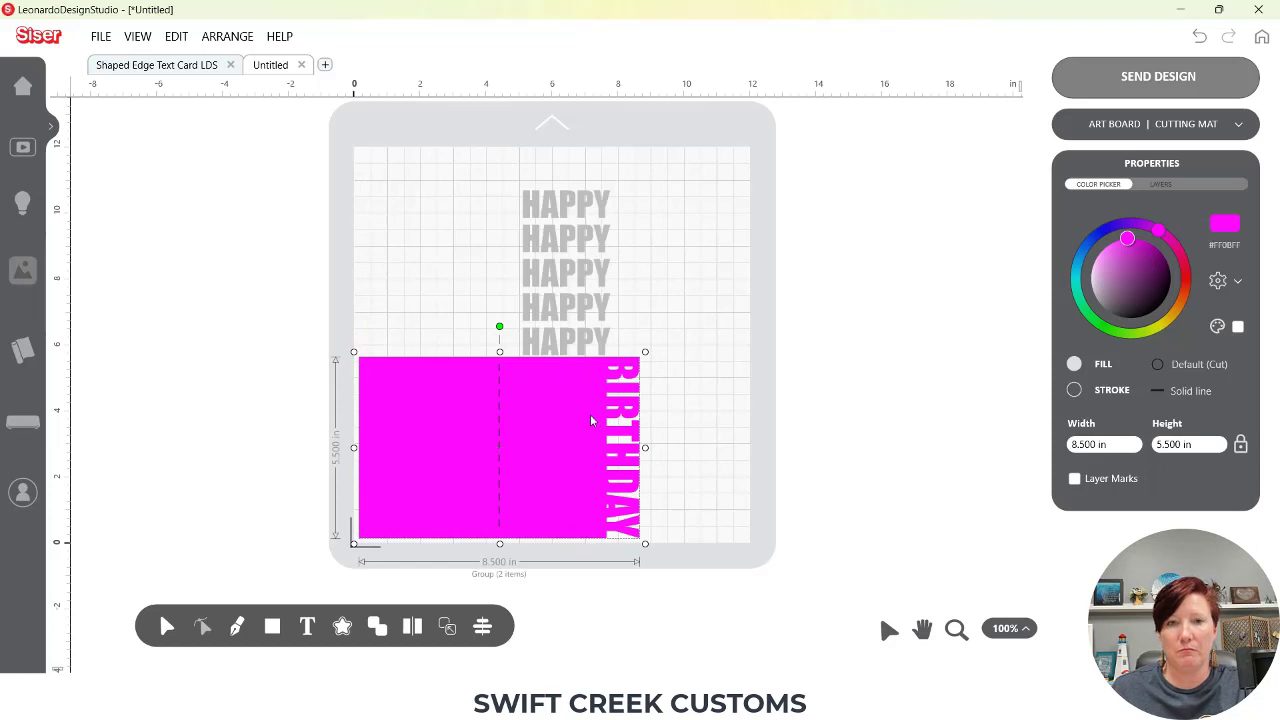
left_click_drag(512, 273, 348, 233)
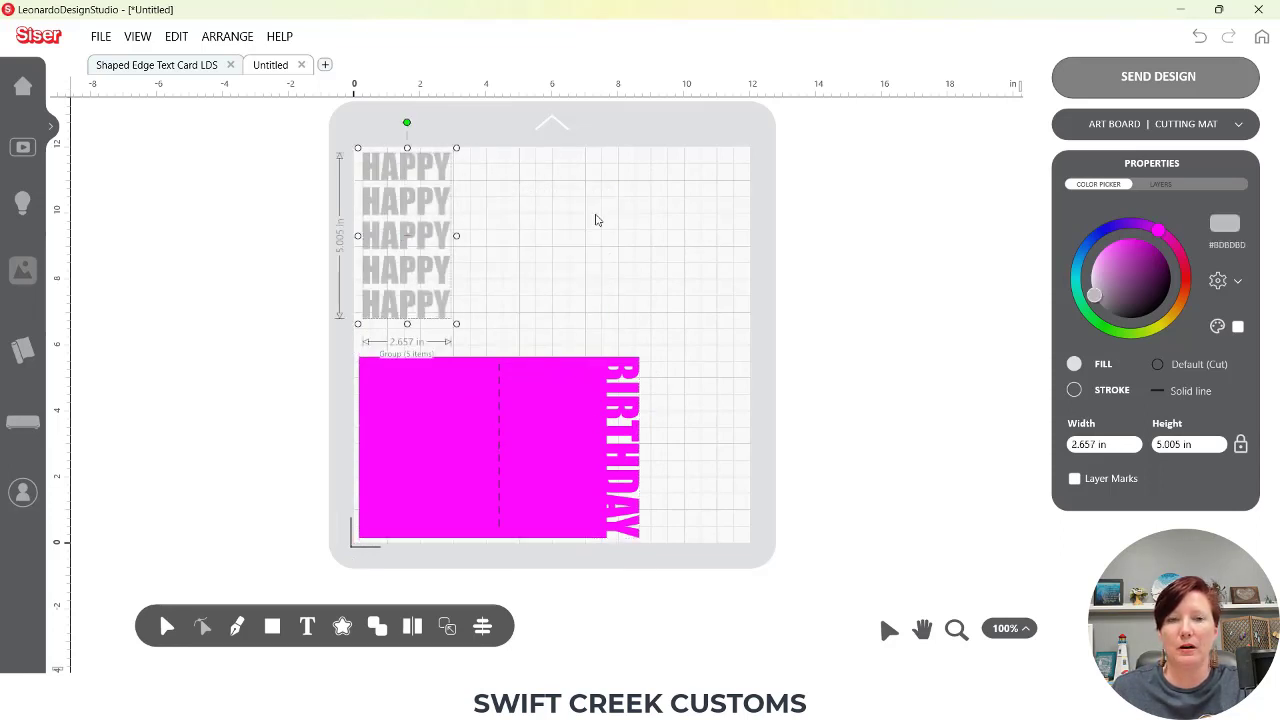
Send only the selected HAPPY texts to the cutting view with the color layer moved to origin, and return to the design
left_click(1100, 85)
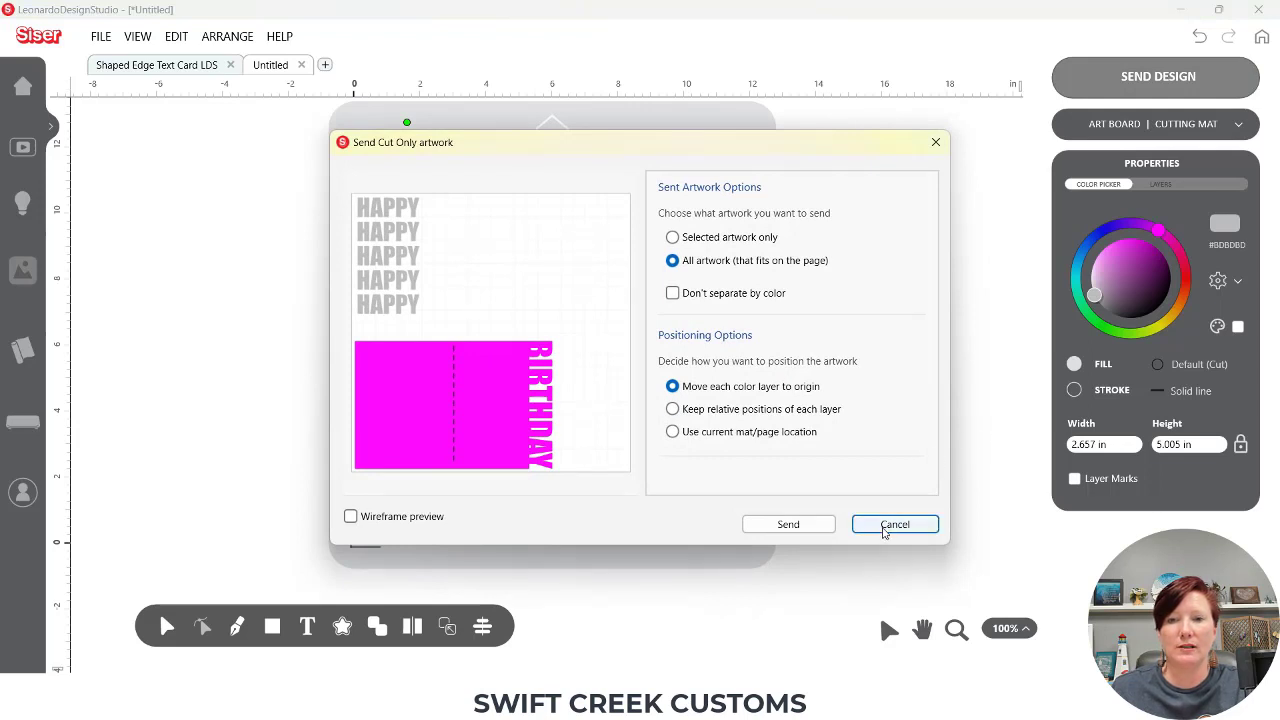
left_click(886, 530)
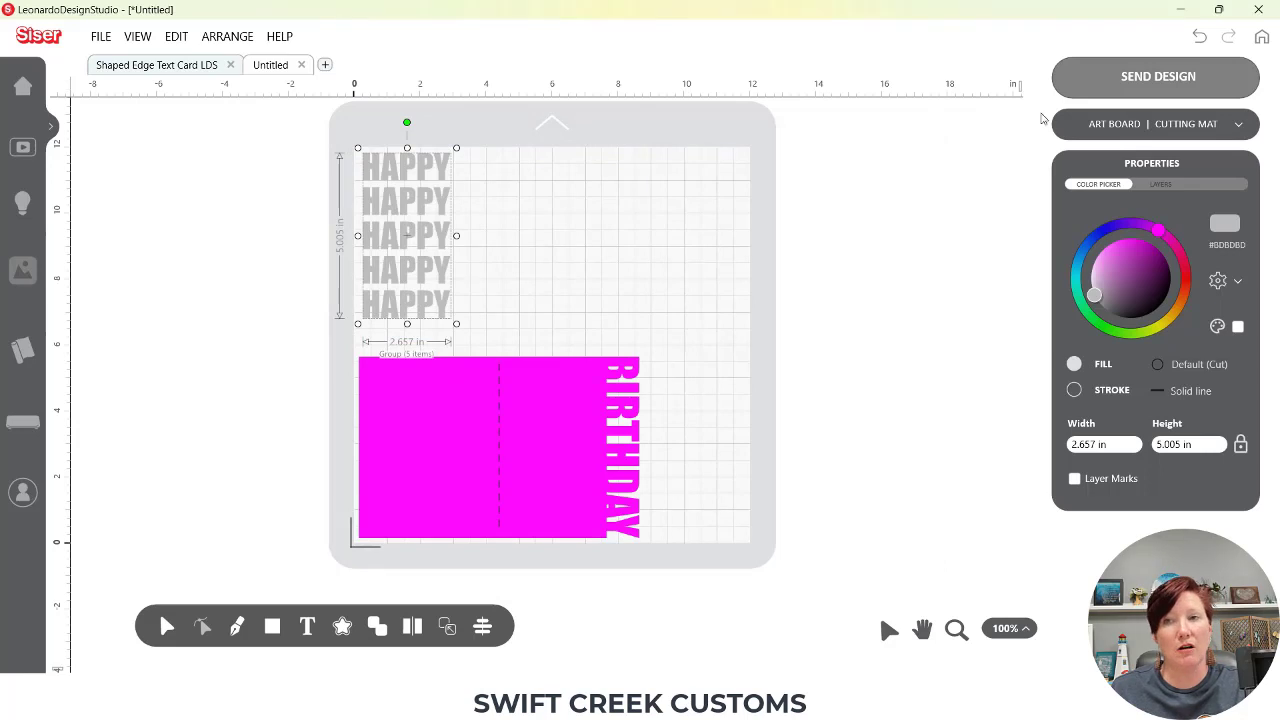
left_click(1105, 85)
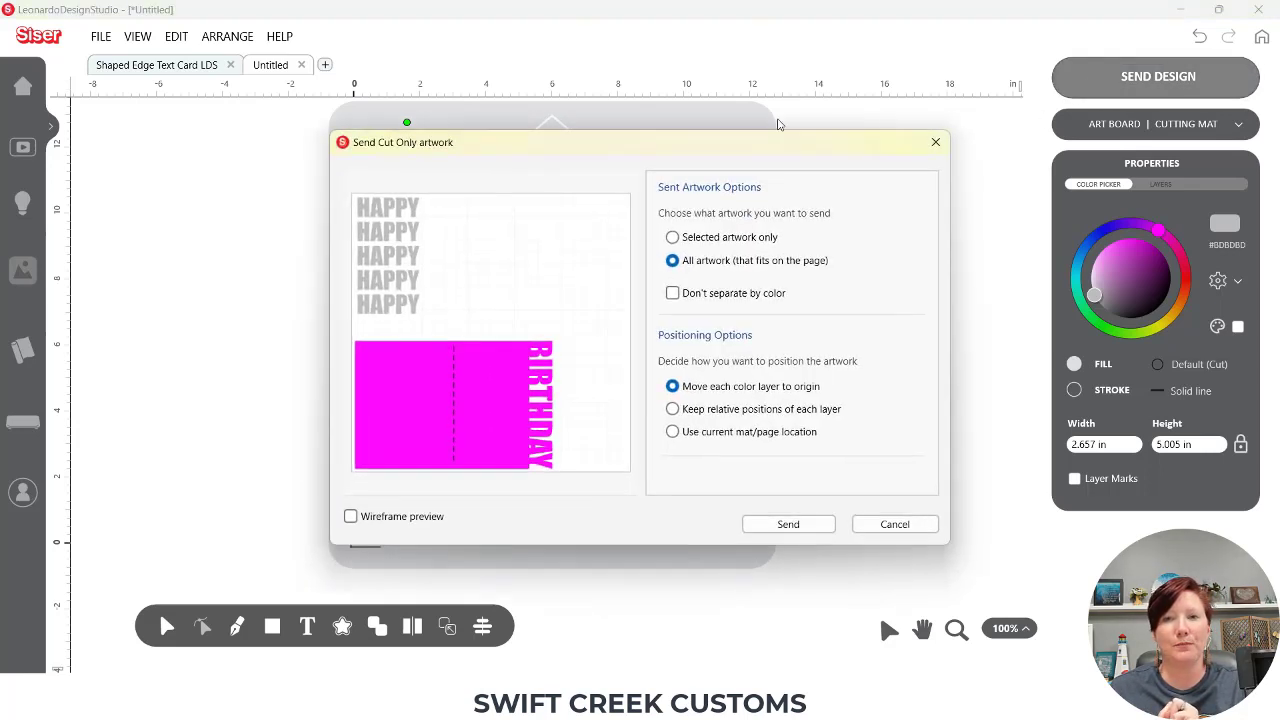
left_click(672, 238)
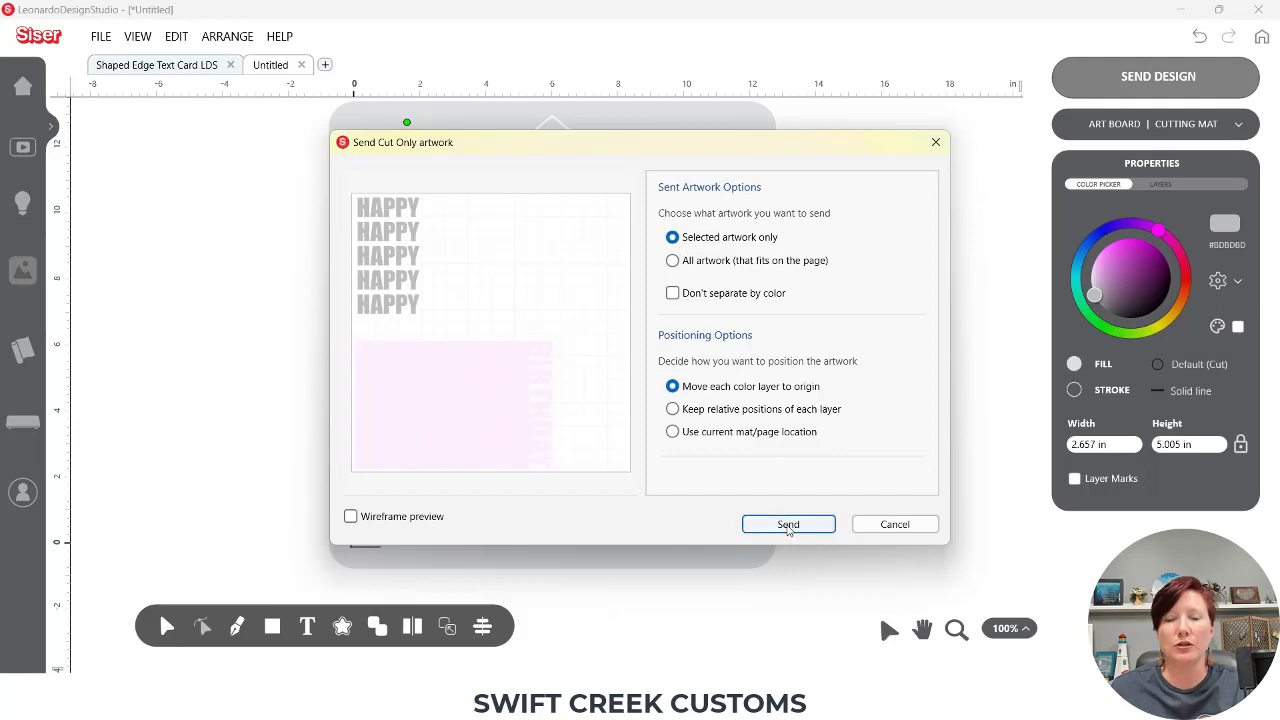
left_click(788, 526)
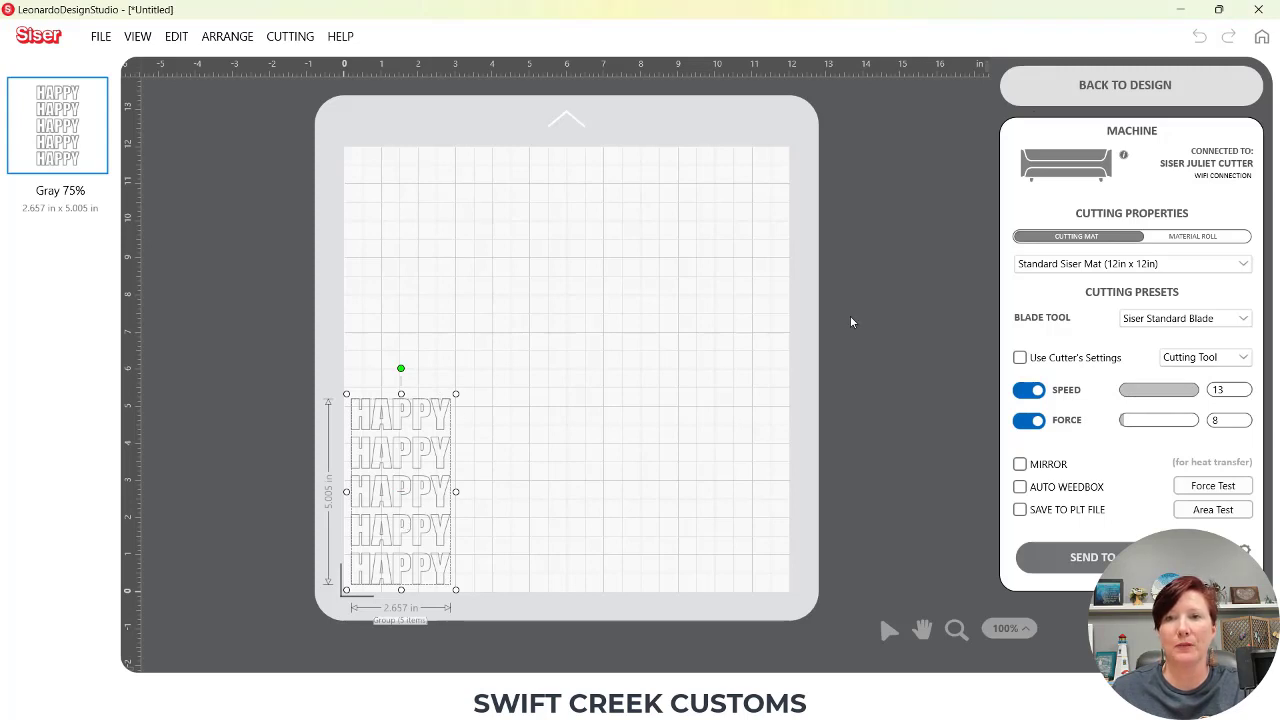
left_click(1092, 87)
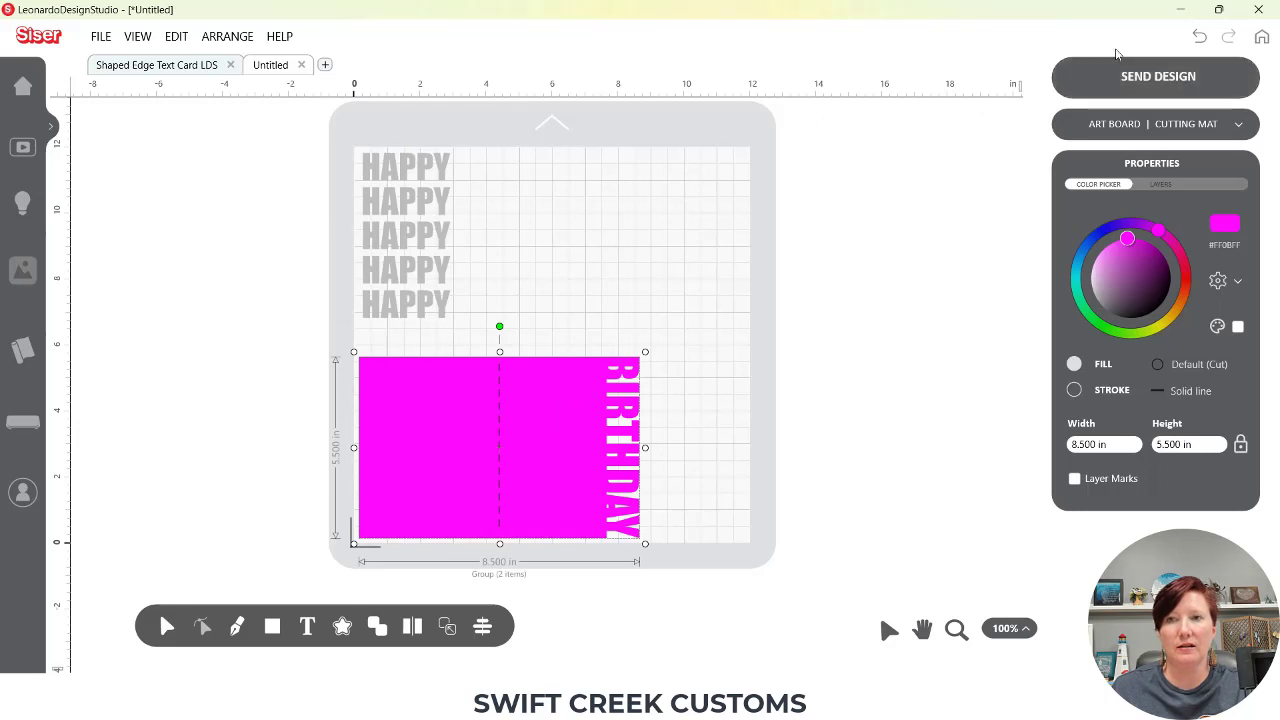
With the card base and fold line selected, send only that artwork to the cutting view and return to the design
left_click(1126, 79)
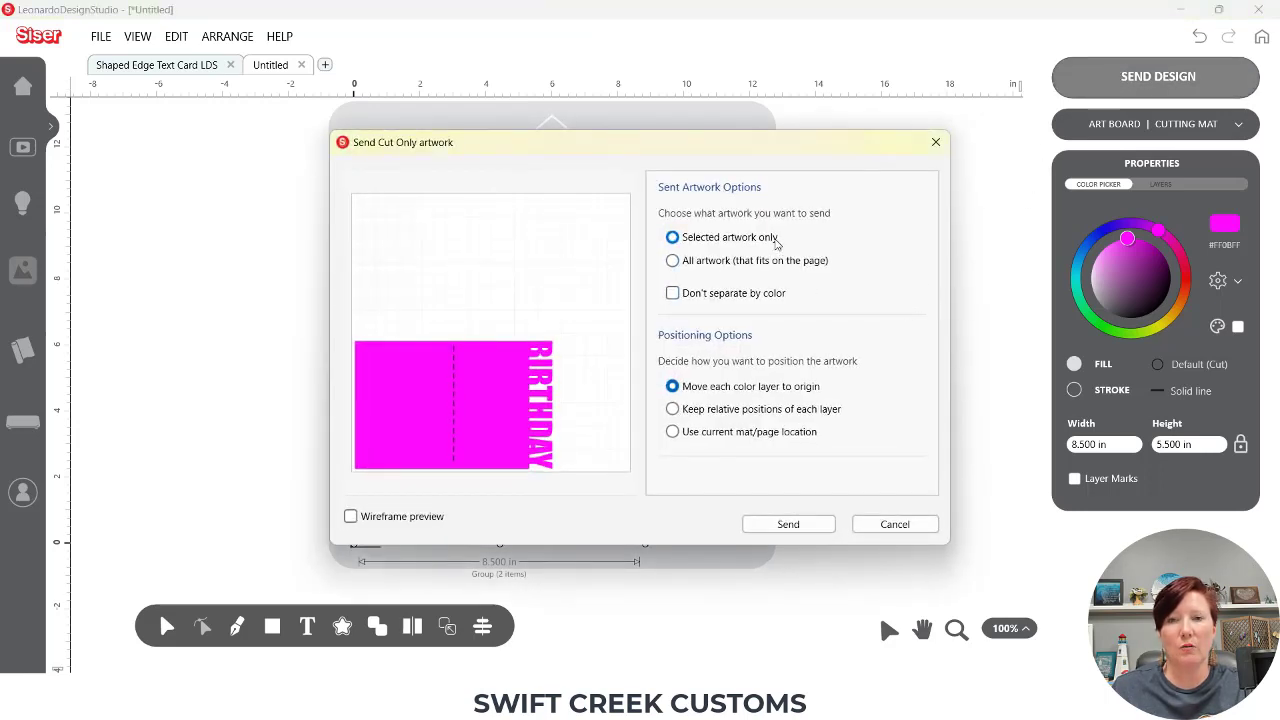
left_click(789, 525)
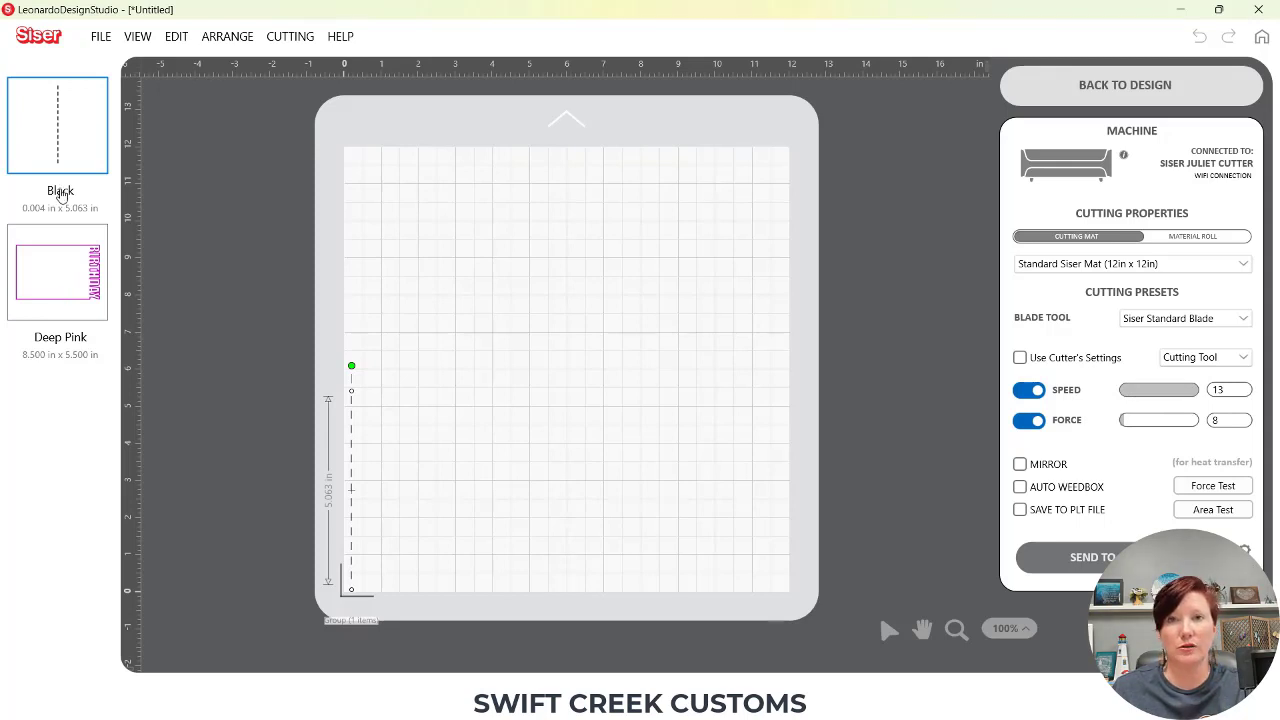
left_click(1082, 88)
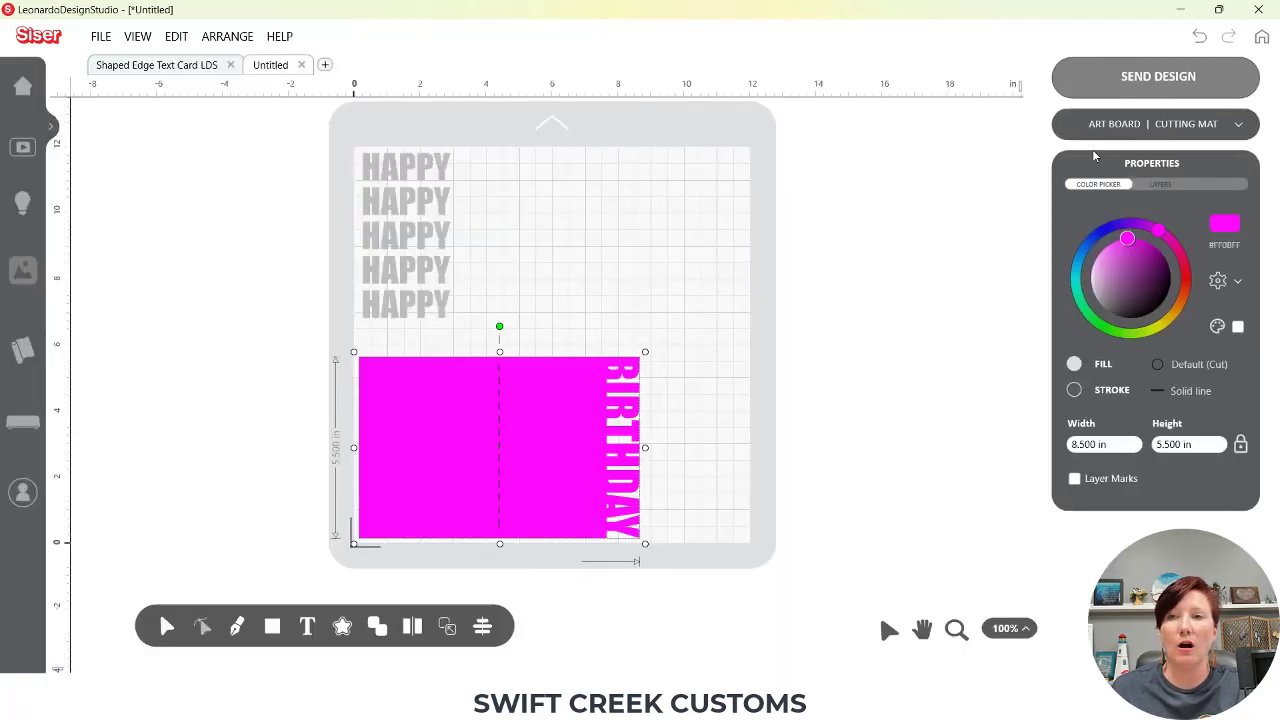
Send all artwork with Keep relative positions of each layer, examine the HAPPY layer's placement, and return to the design
left_click(1155, 80)
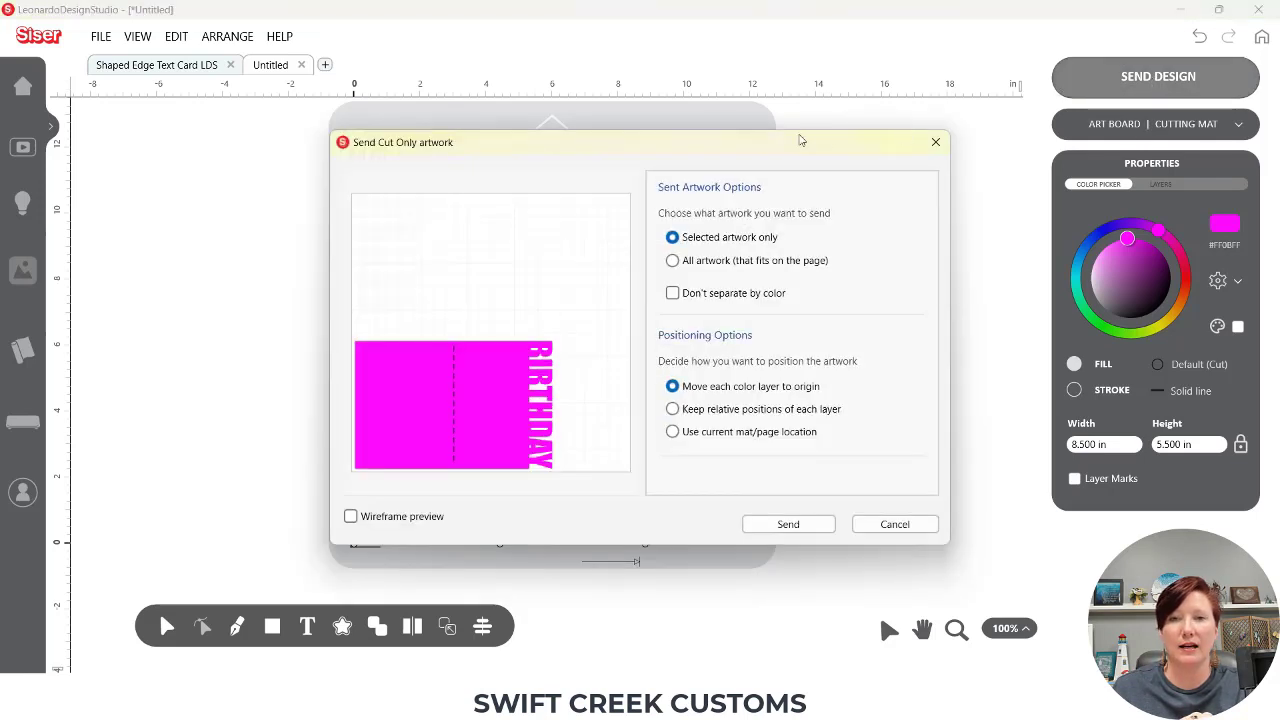
left_click(672, 261)
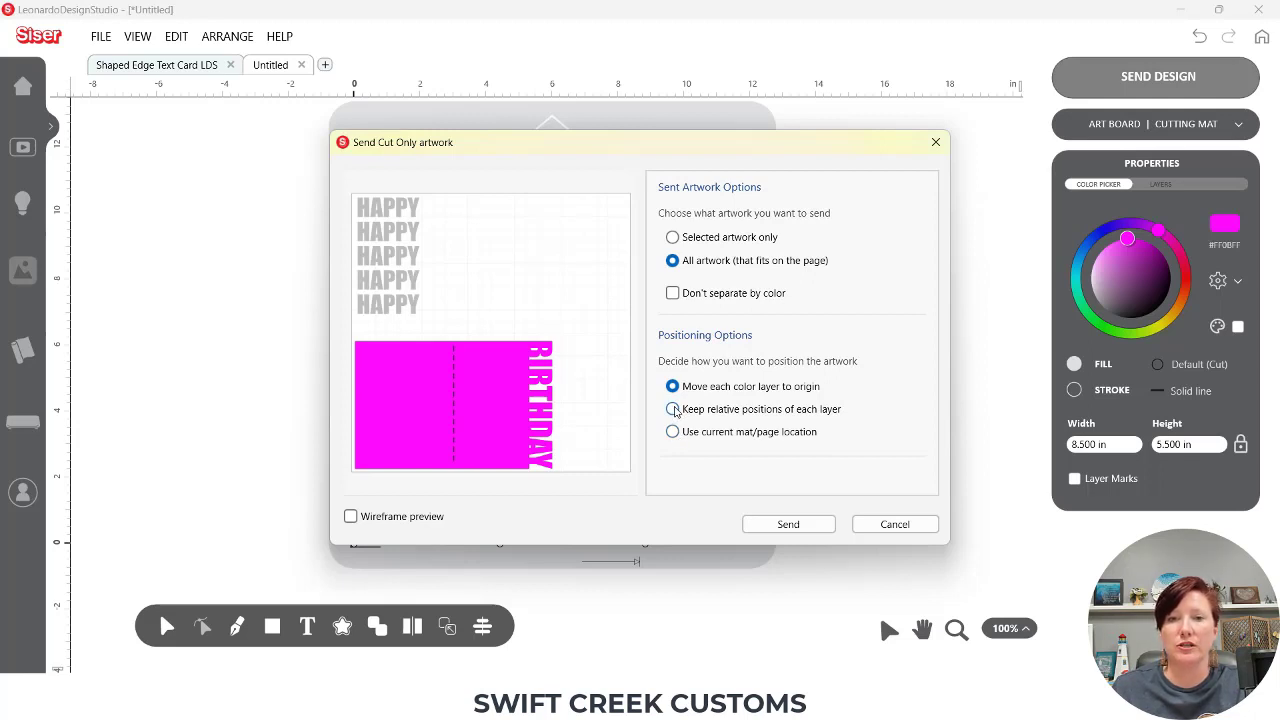
left_click(673, 410)
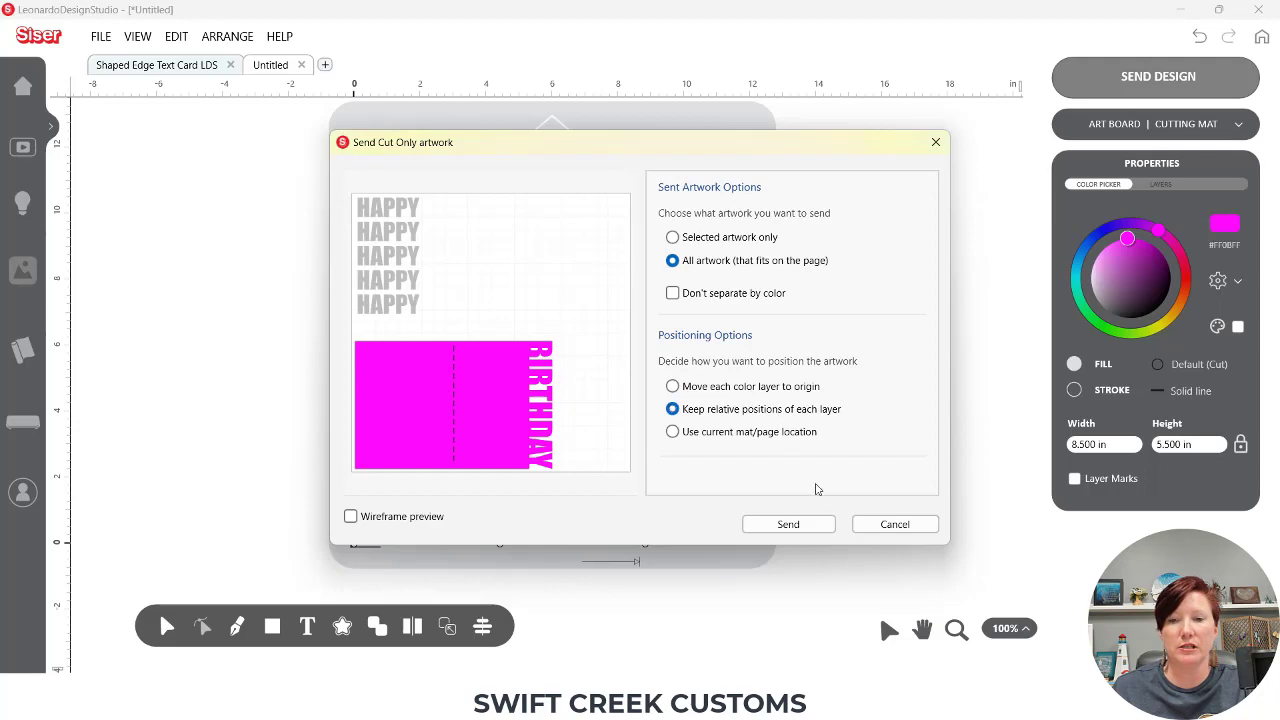
left_click(814, 527)
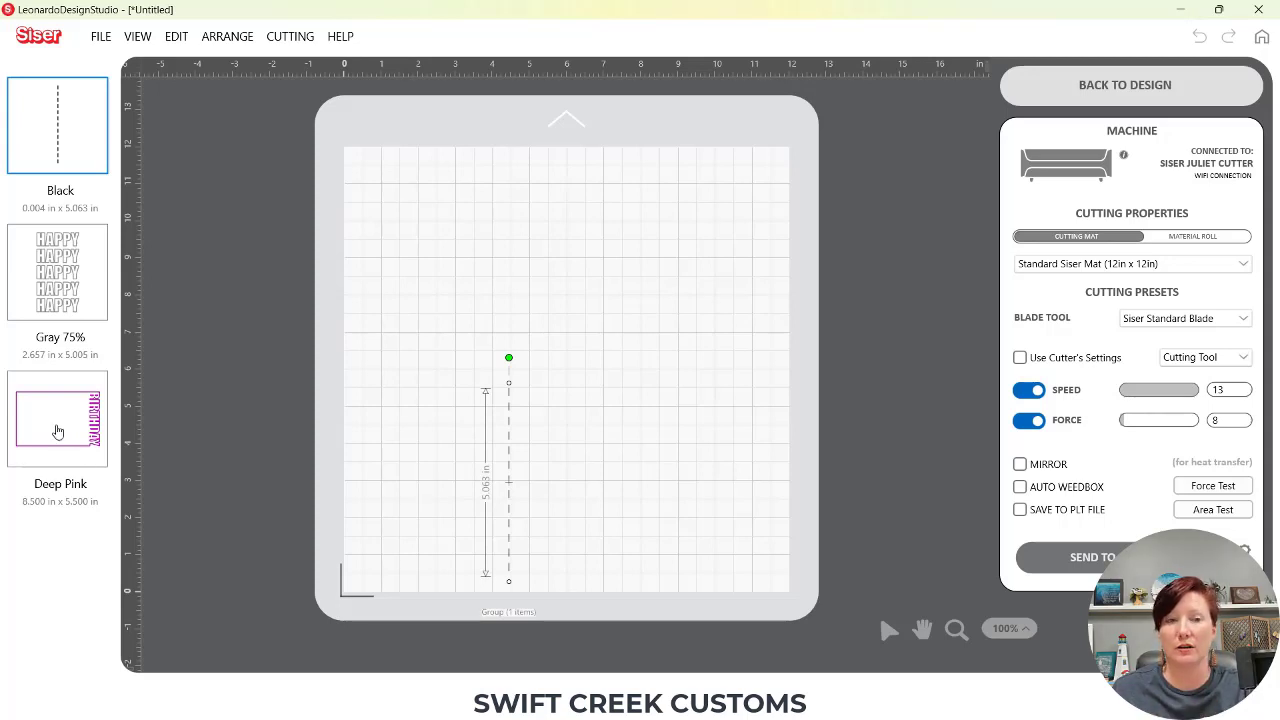
left_click(58, 247)
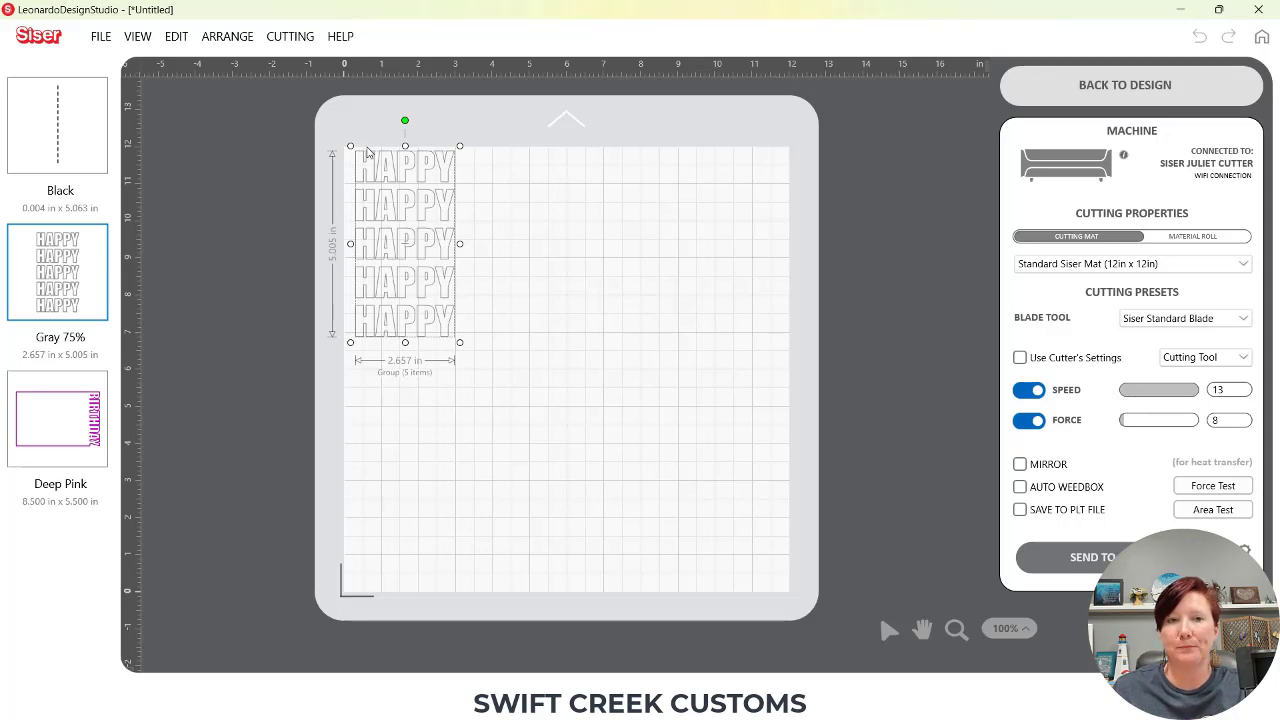
left_click(1060, 87)
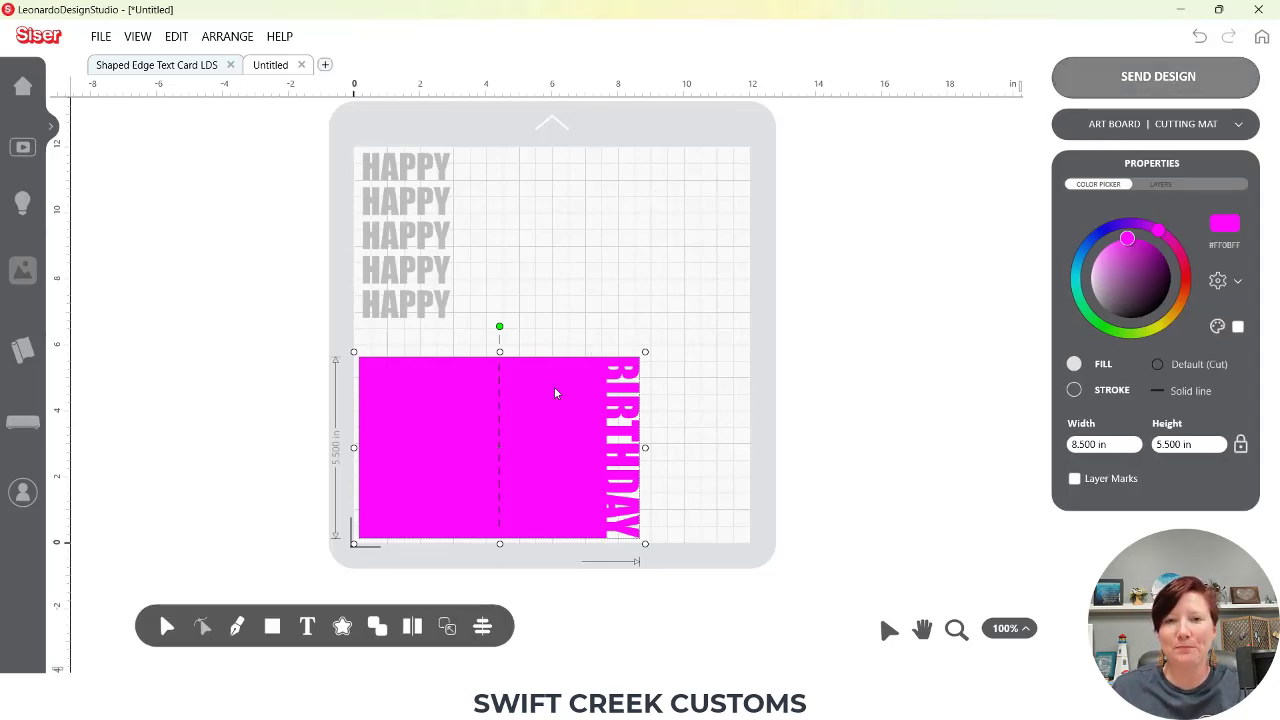
Send all artwork using the current mat/page location, examine the Deep Pink and Gray 75% layers' placement, and return to the design
left_click(548, 330)
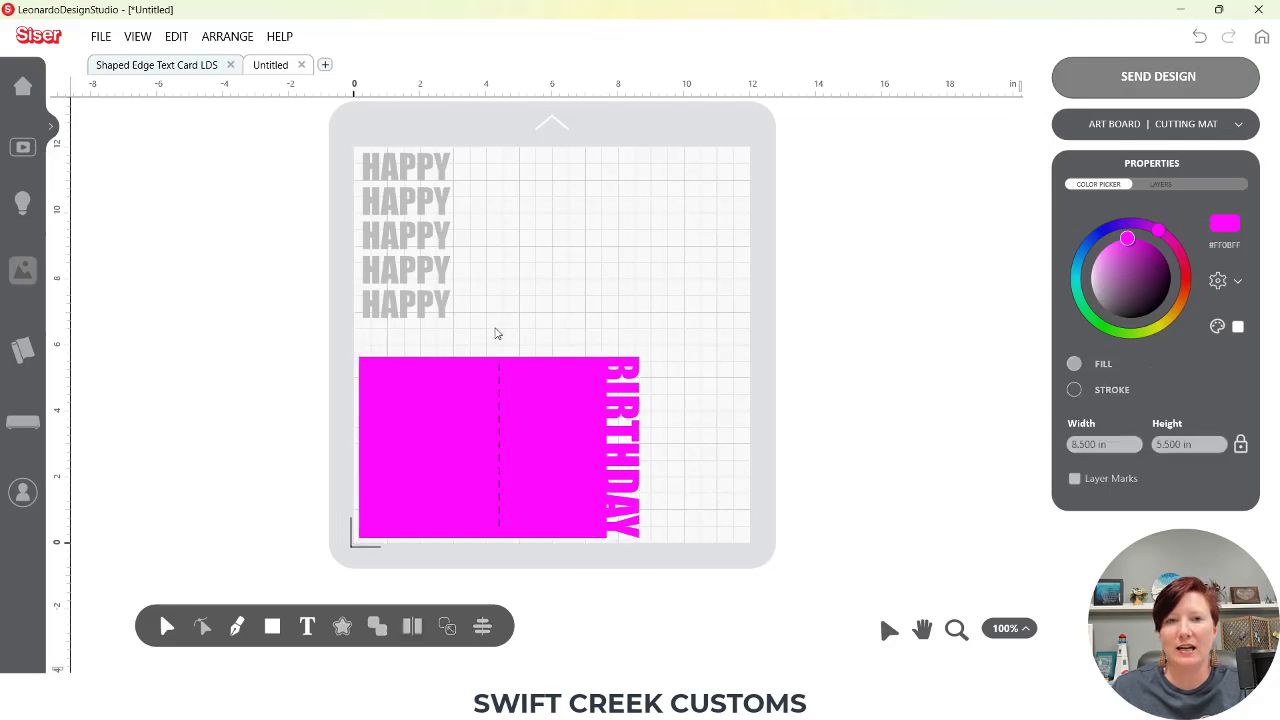
left_click(1123, 92)
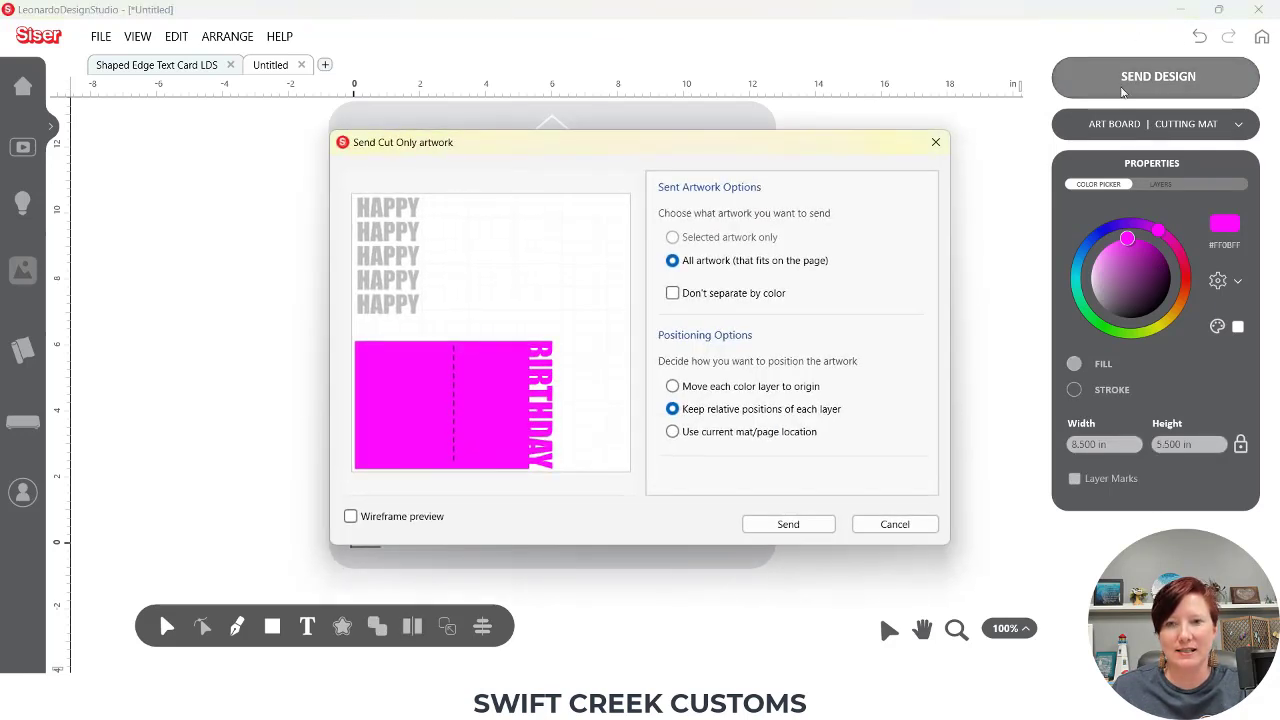
left_click(672, 431)
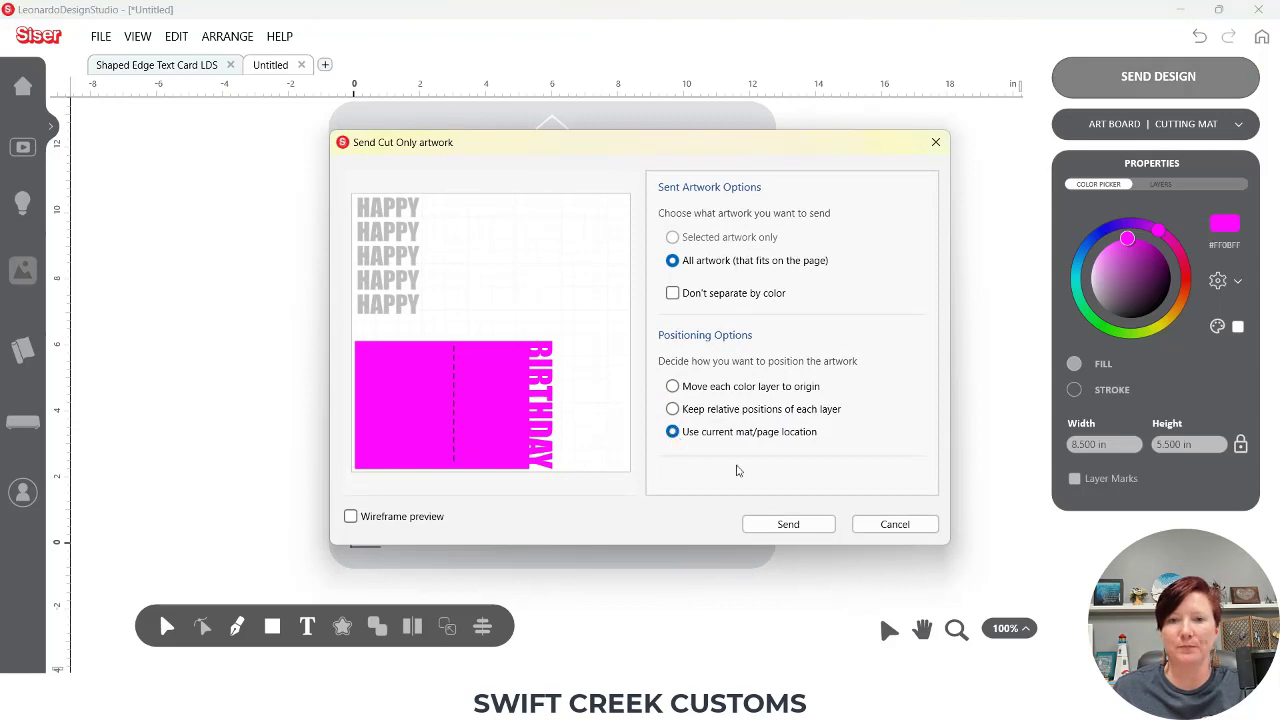
left_click(786, 524)
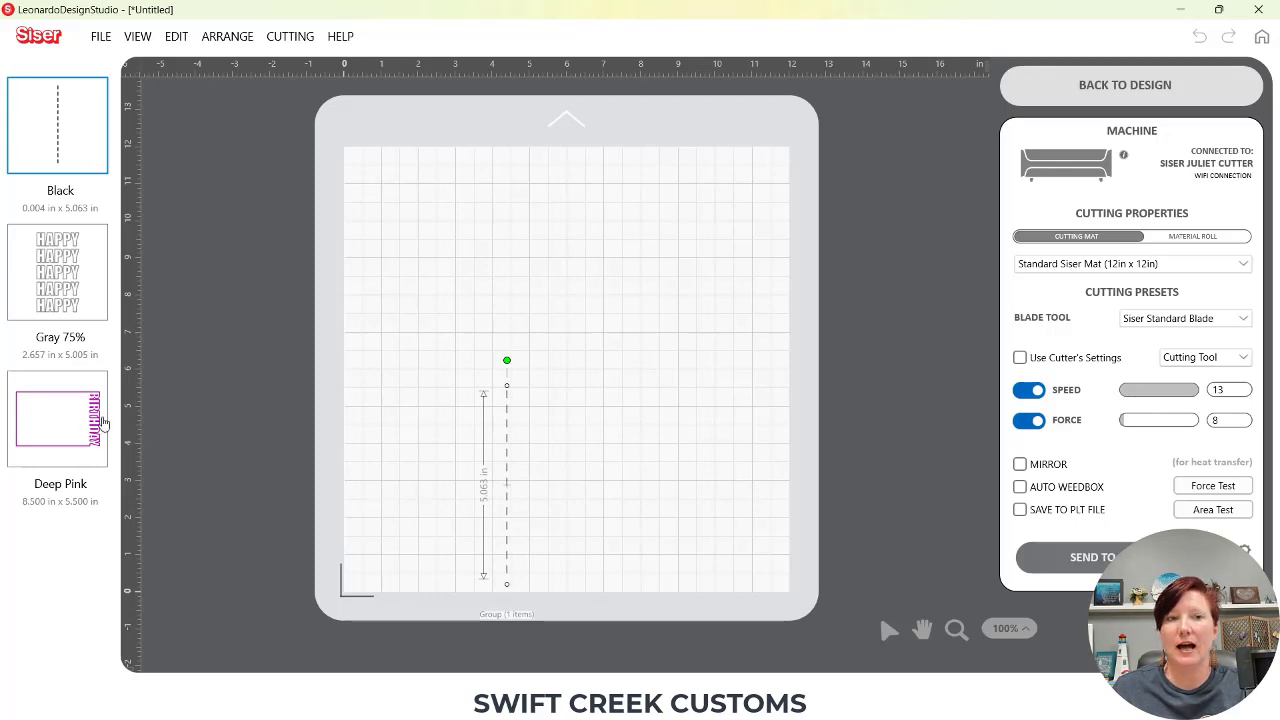
left_click(62, 428)
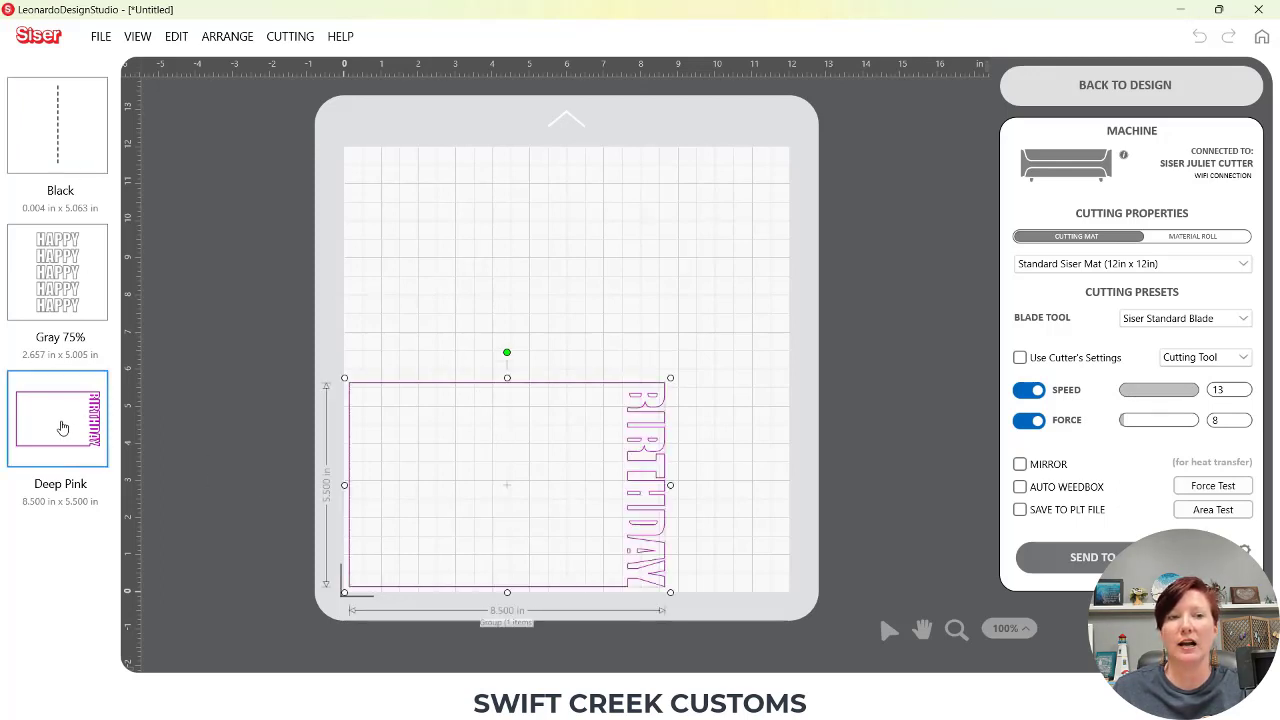
left_click(66, 290)
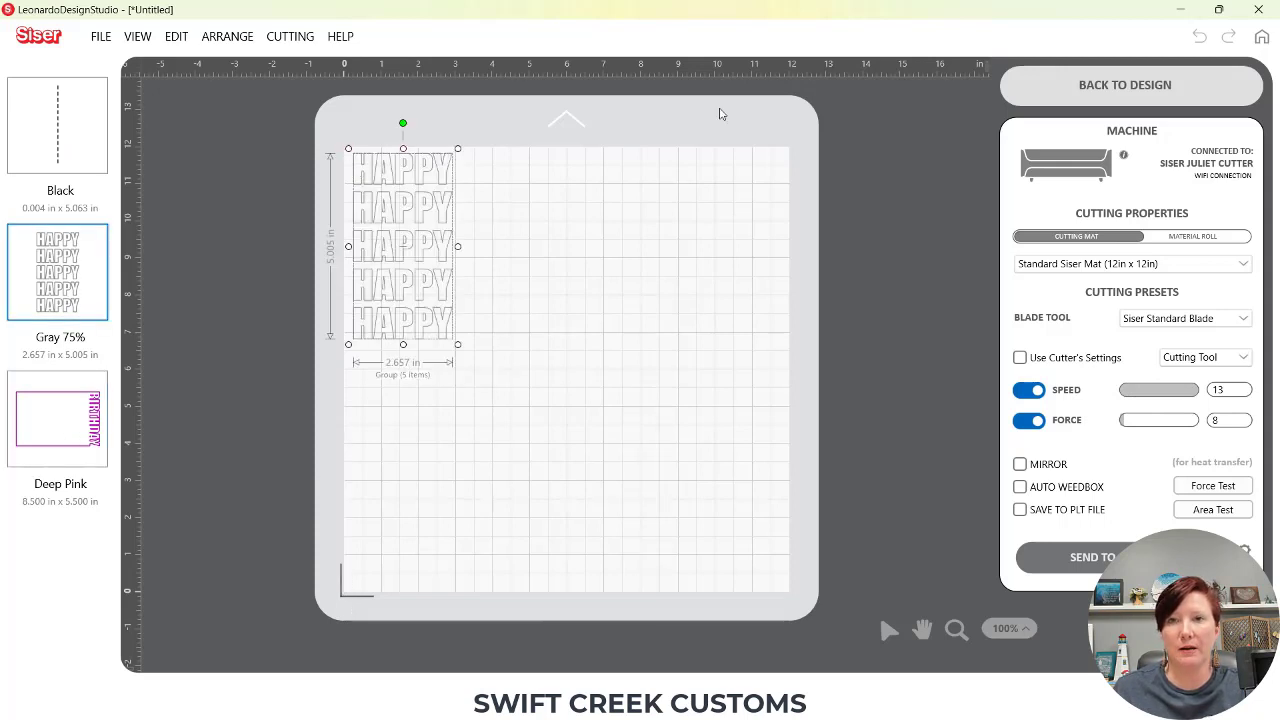
left_click(1045, 90)
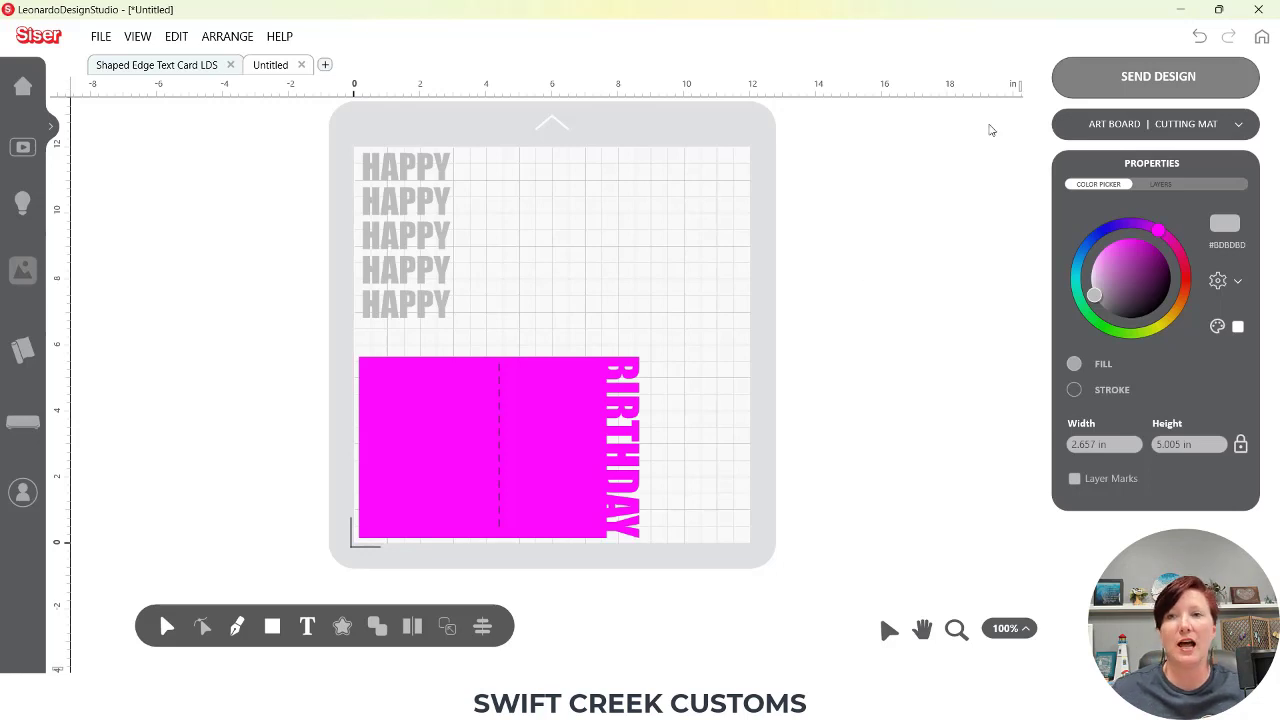
Select the card base group and recolor it together with its fold line to pink #F700F7
left_click(1085, 90)
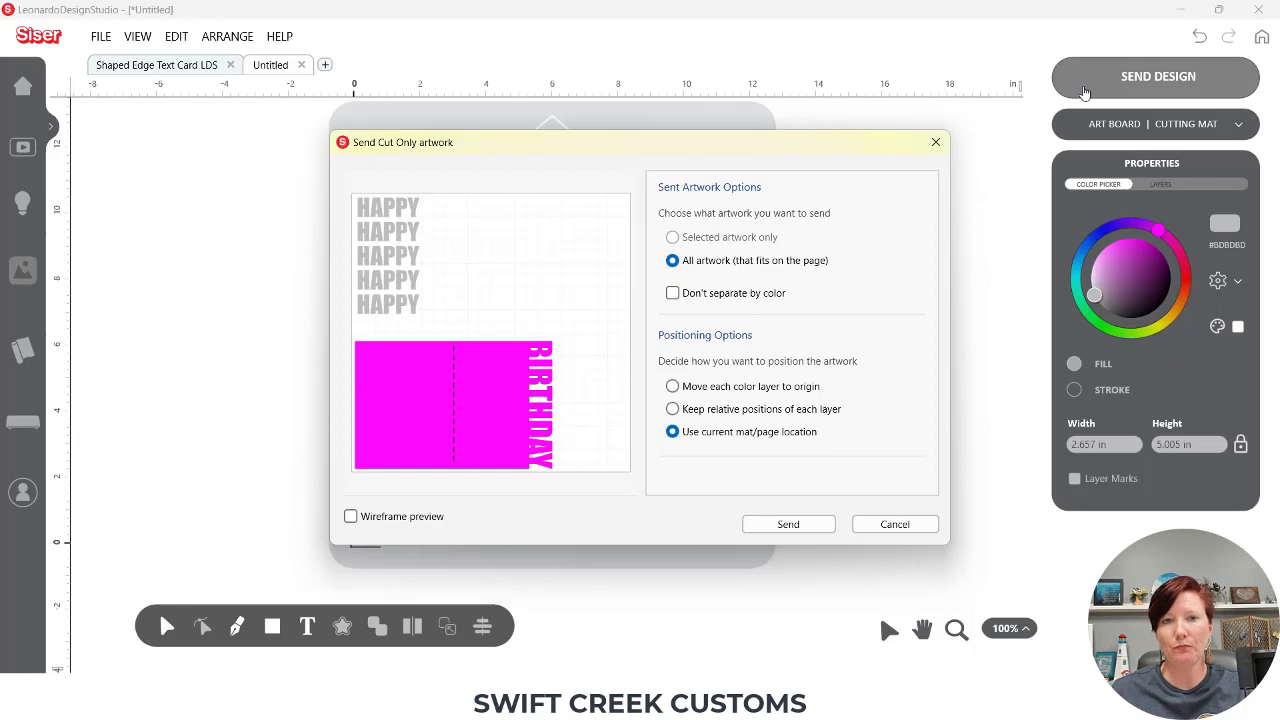
left_click(888, 526)
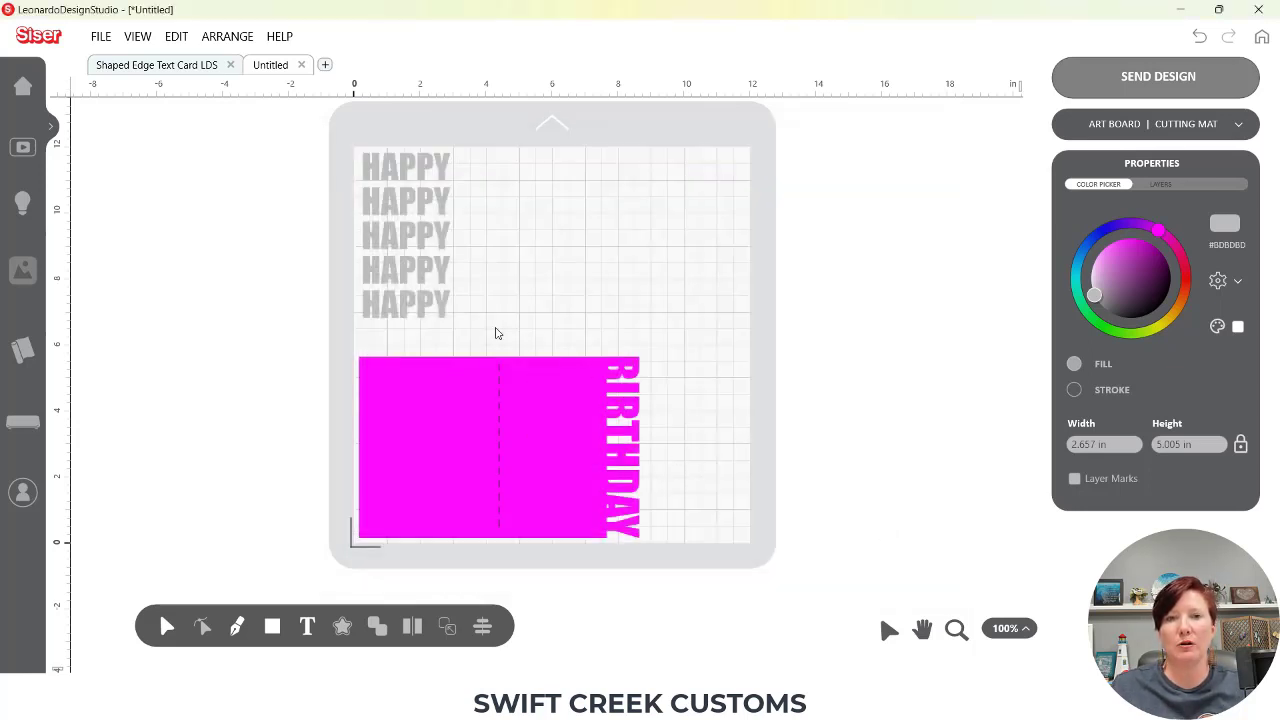
left_click(530, 432)
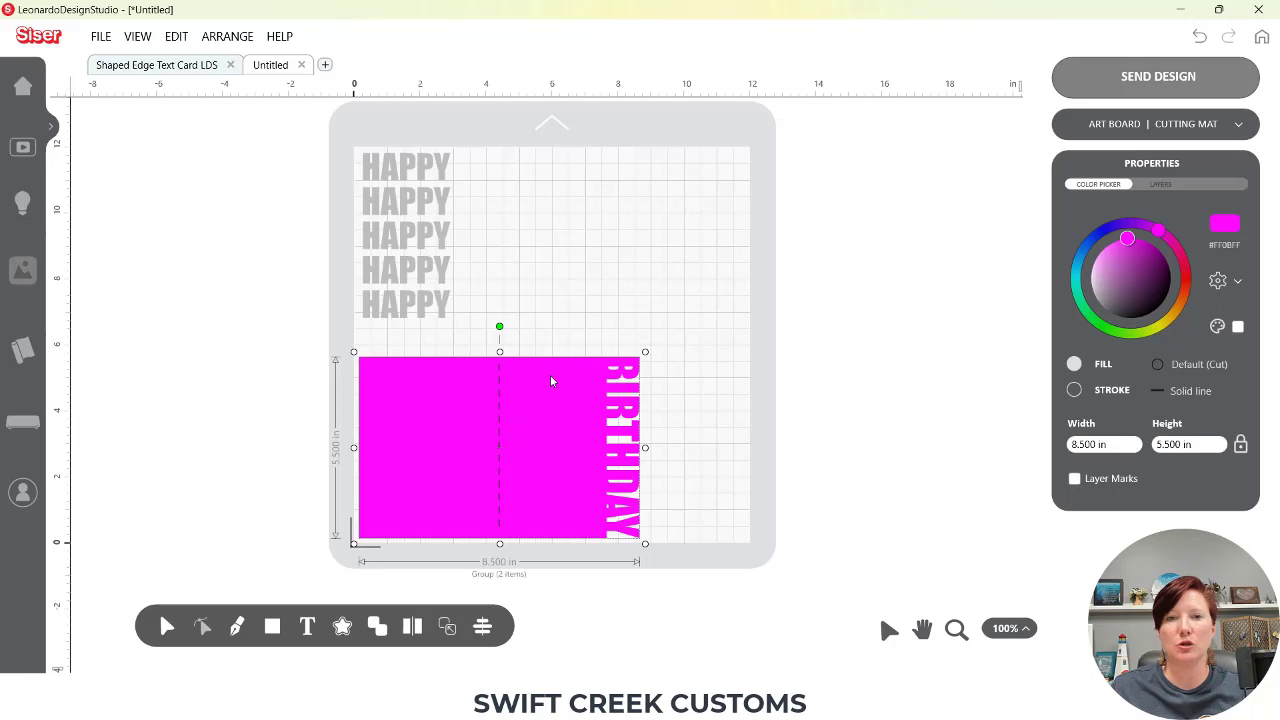
left_click(1133, 240)
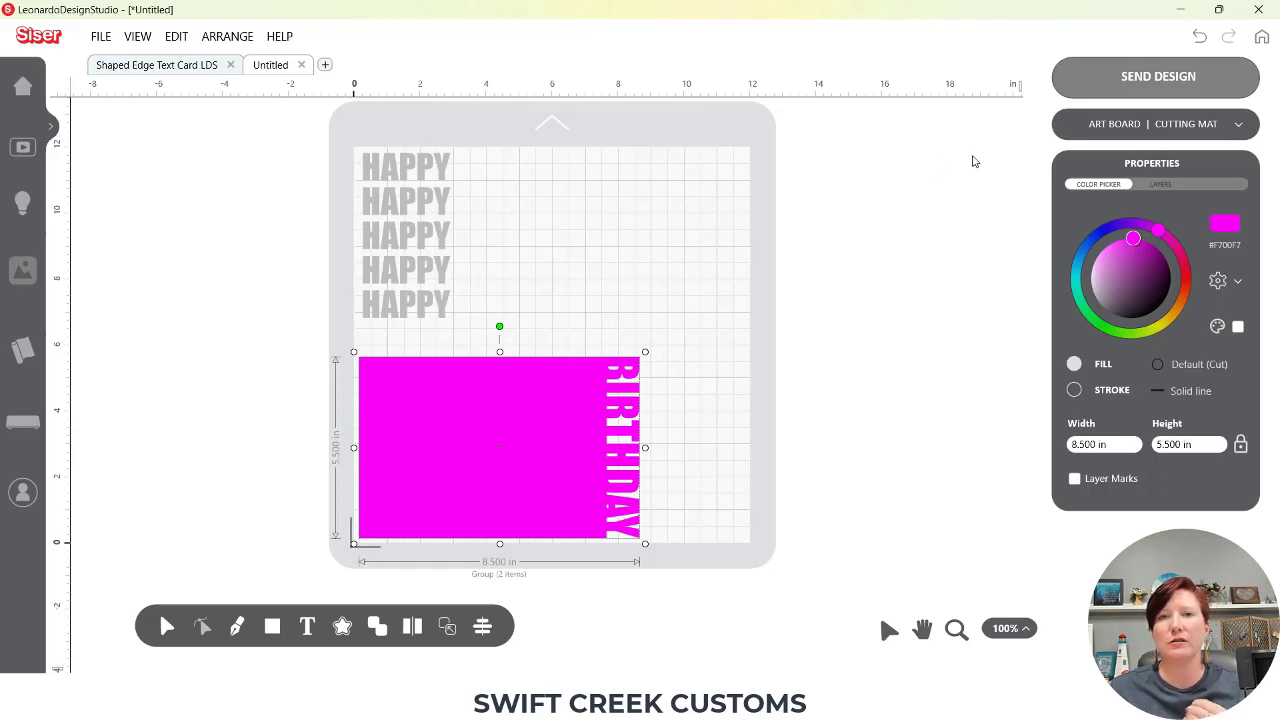
Send all artwork to the cutting view with Keep relative positions of each layer and show the Deep Pink card base layer
left_click(1096, 84)
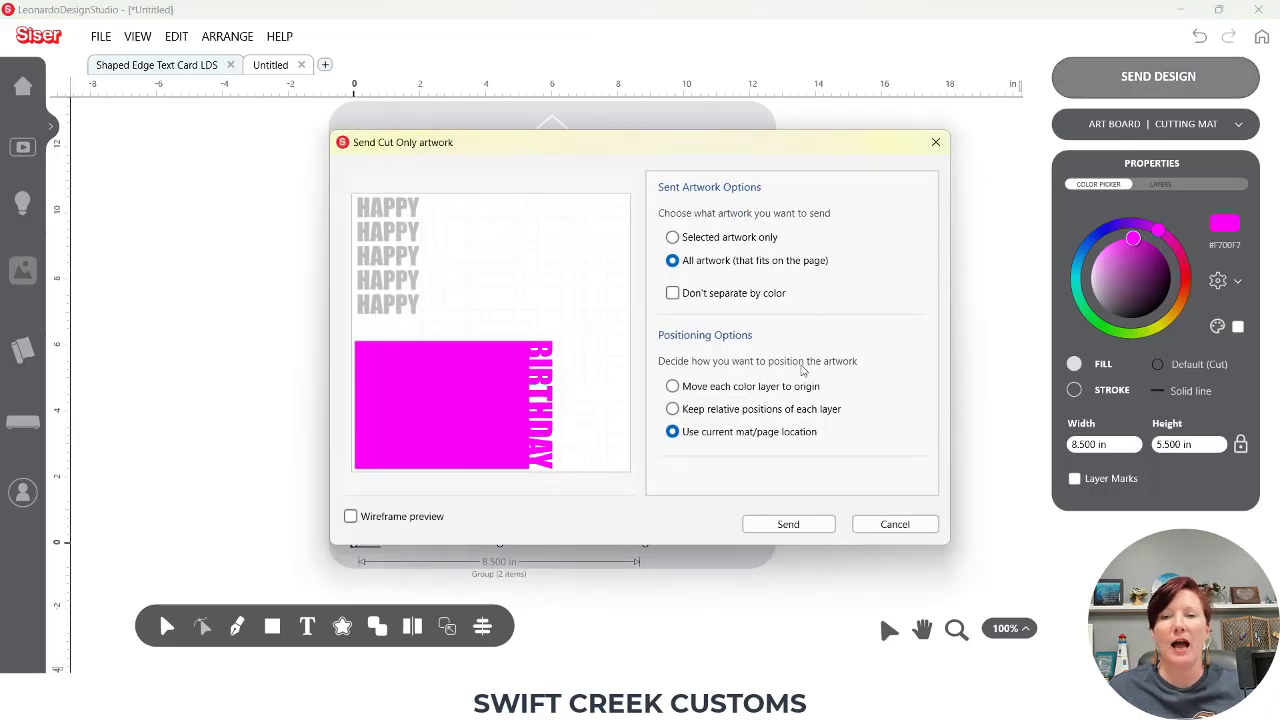
left_click(673, 410)
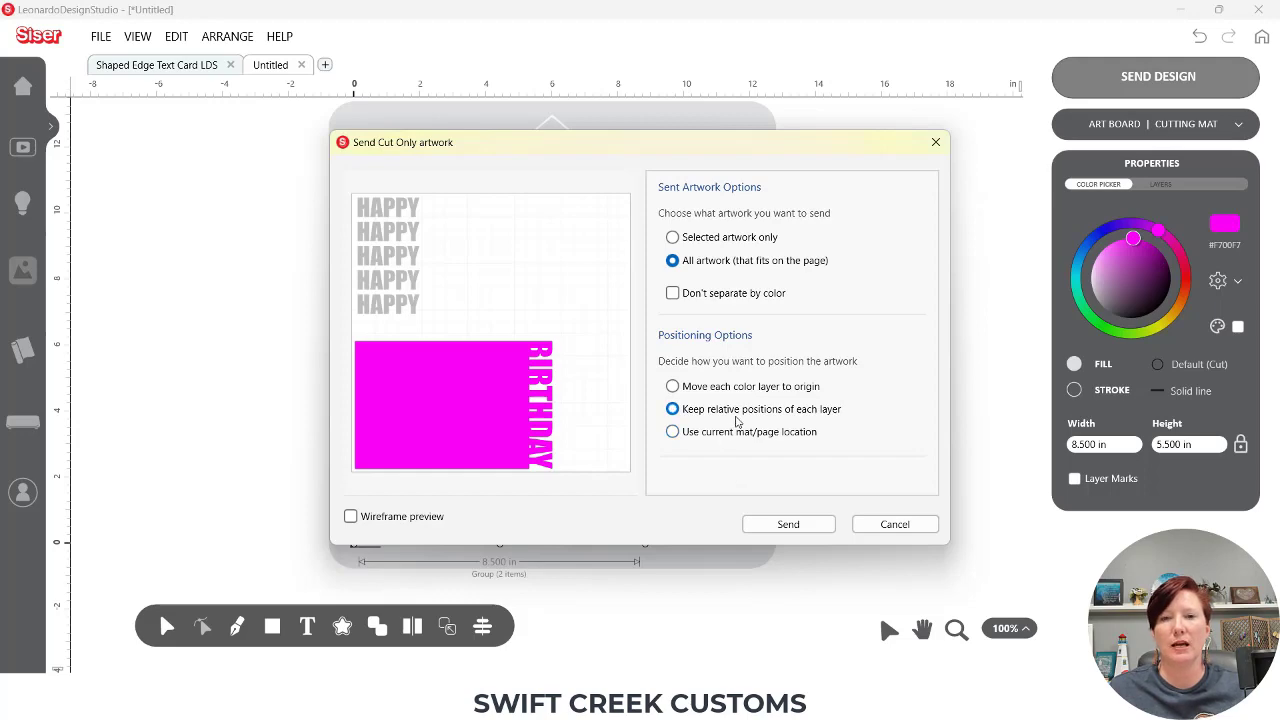
left_click(786, 526)
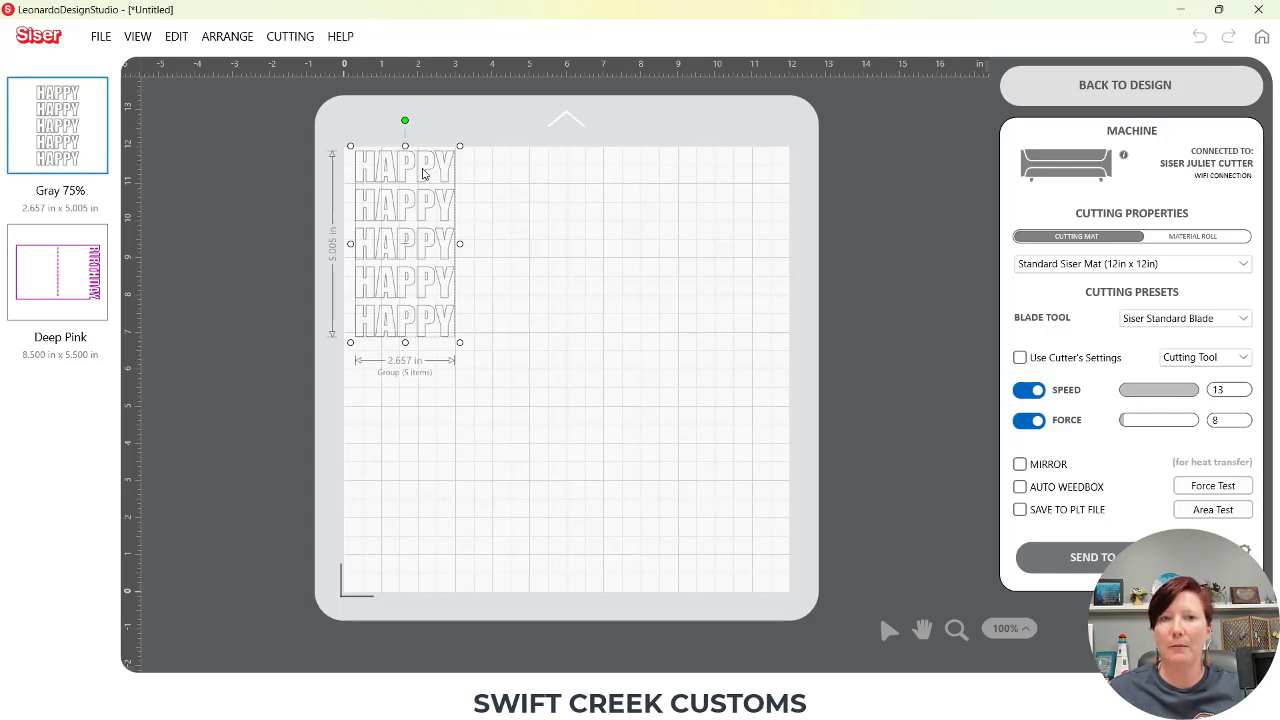
left_click(86, 278)
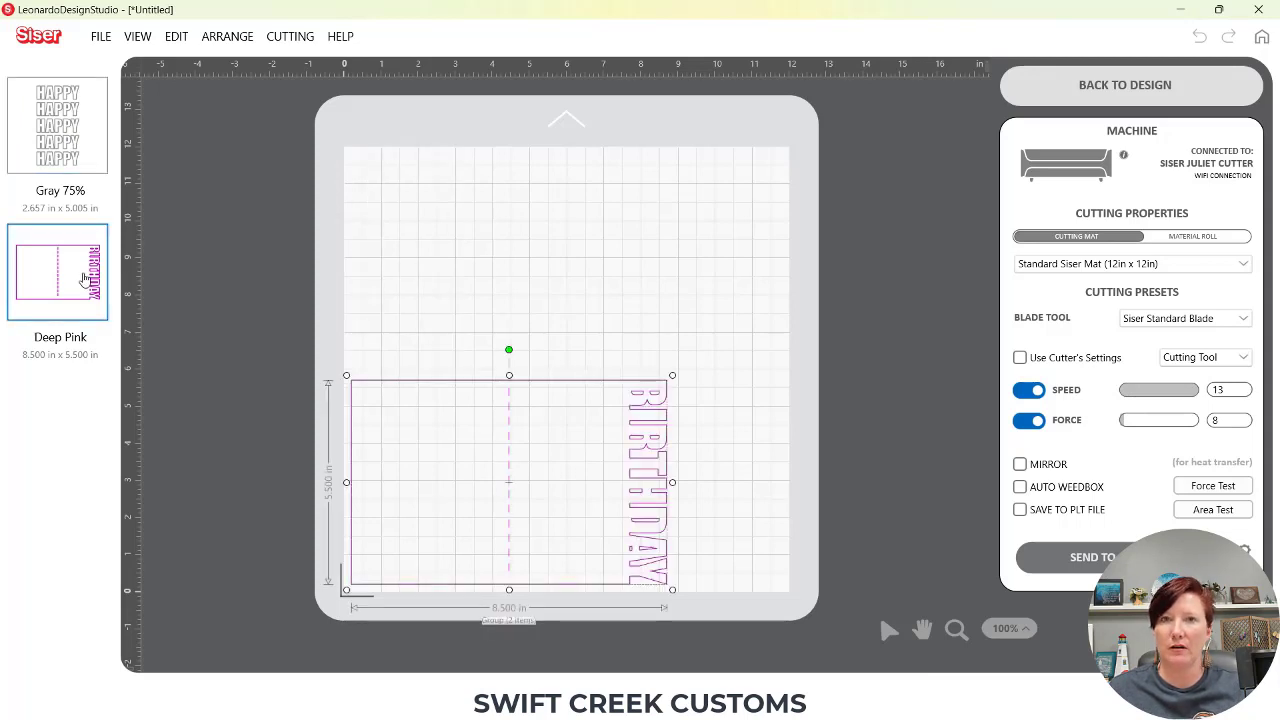
Return to the design, resend all artwork using the current mat/page location, and show the Deep Pink card base layer
left_click(1039, 90)
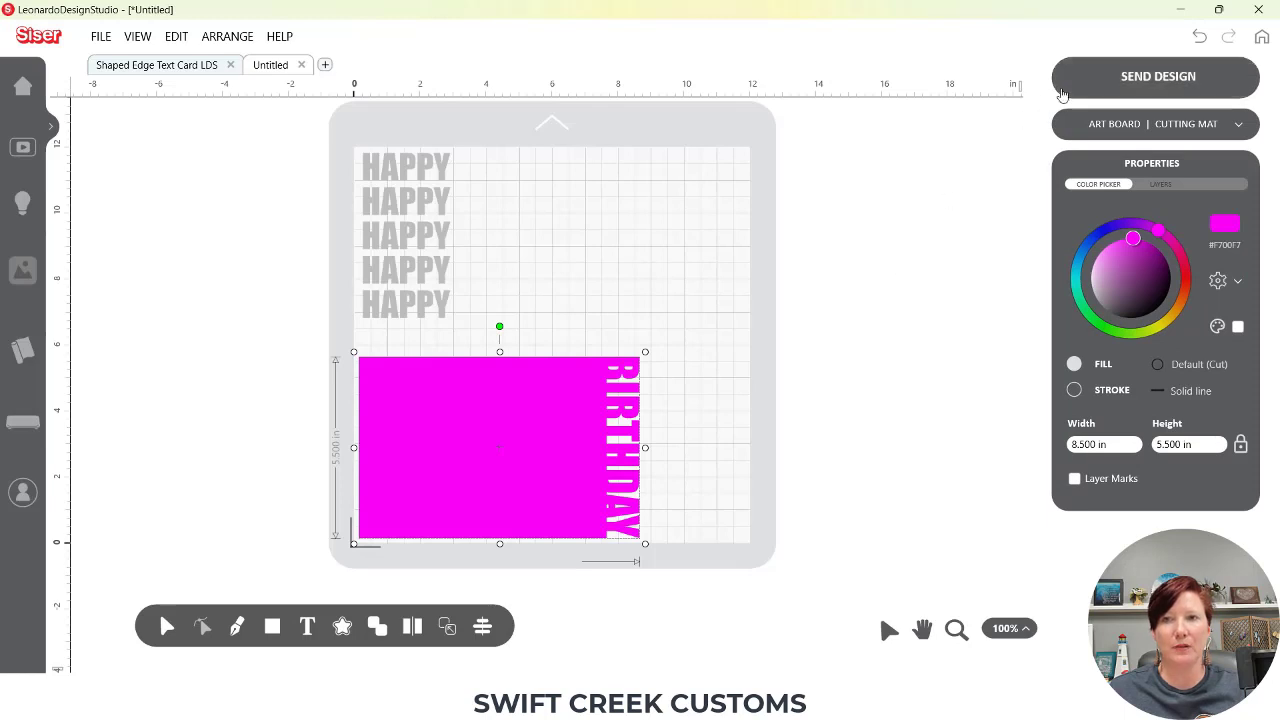
left_click(1086, 84)
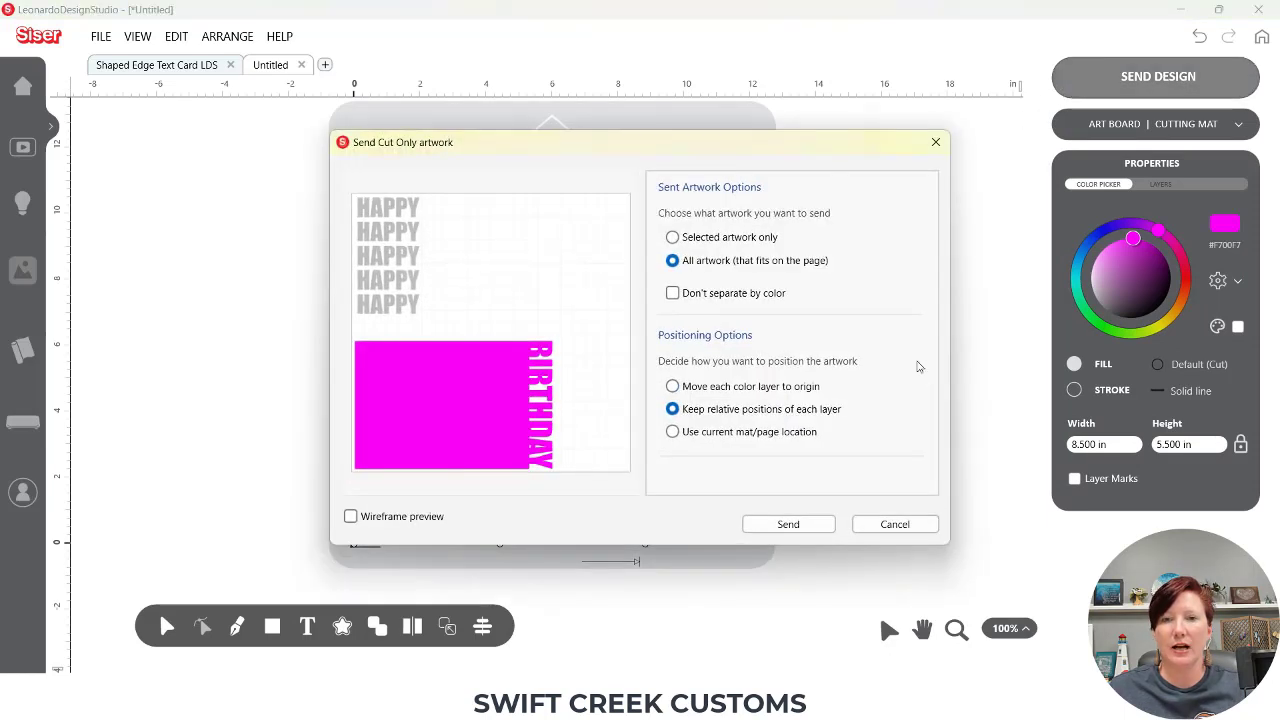
left_click(698, 434)
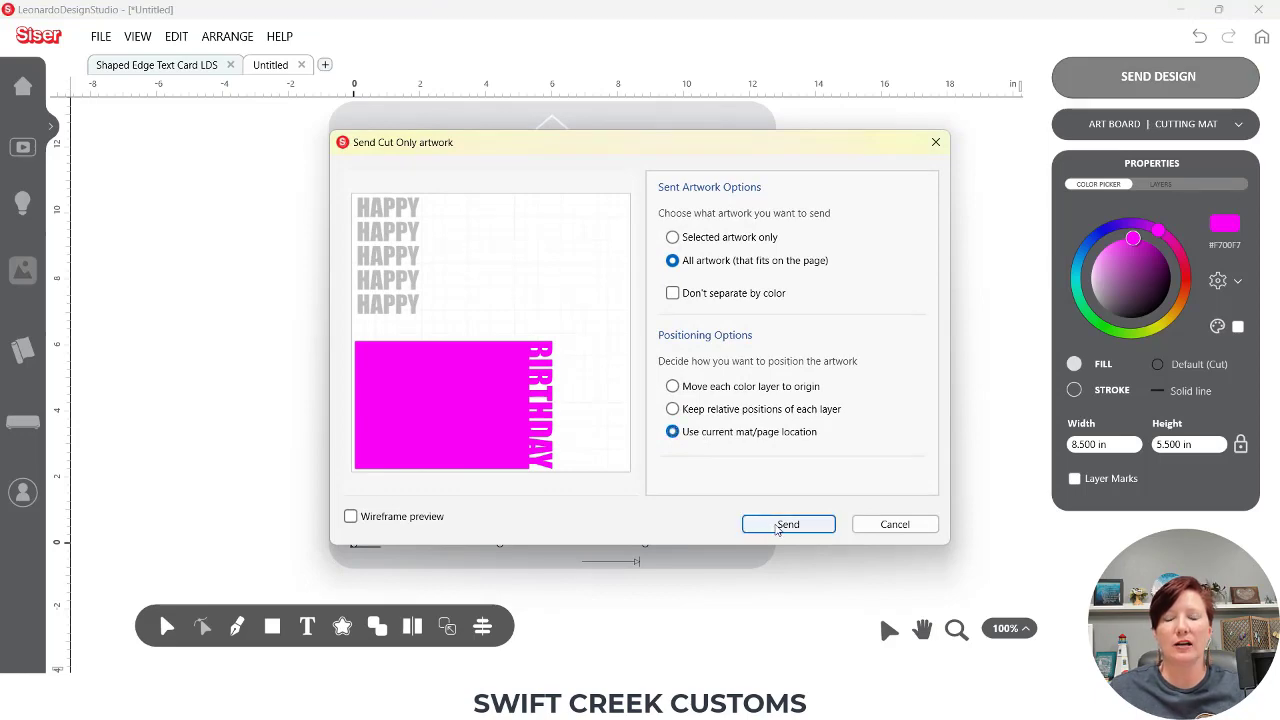
left_click(788, 525)
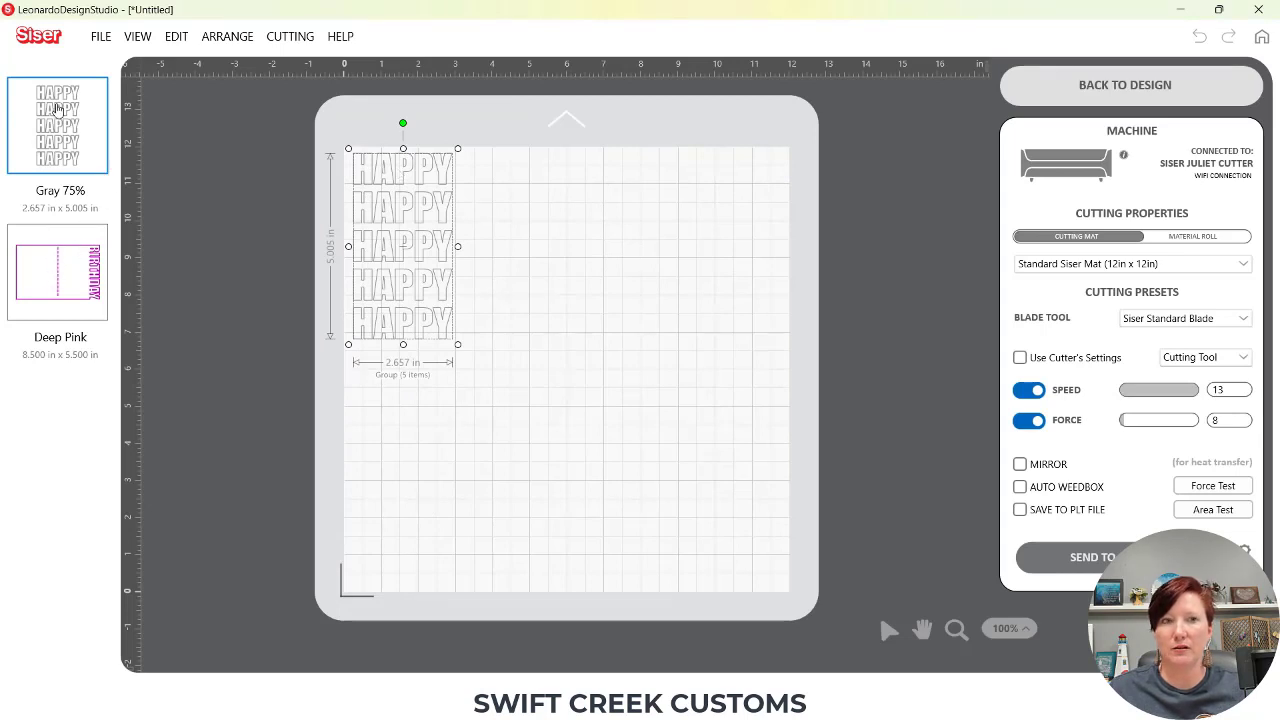
left_click(57, 285)
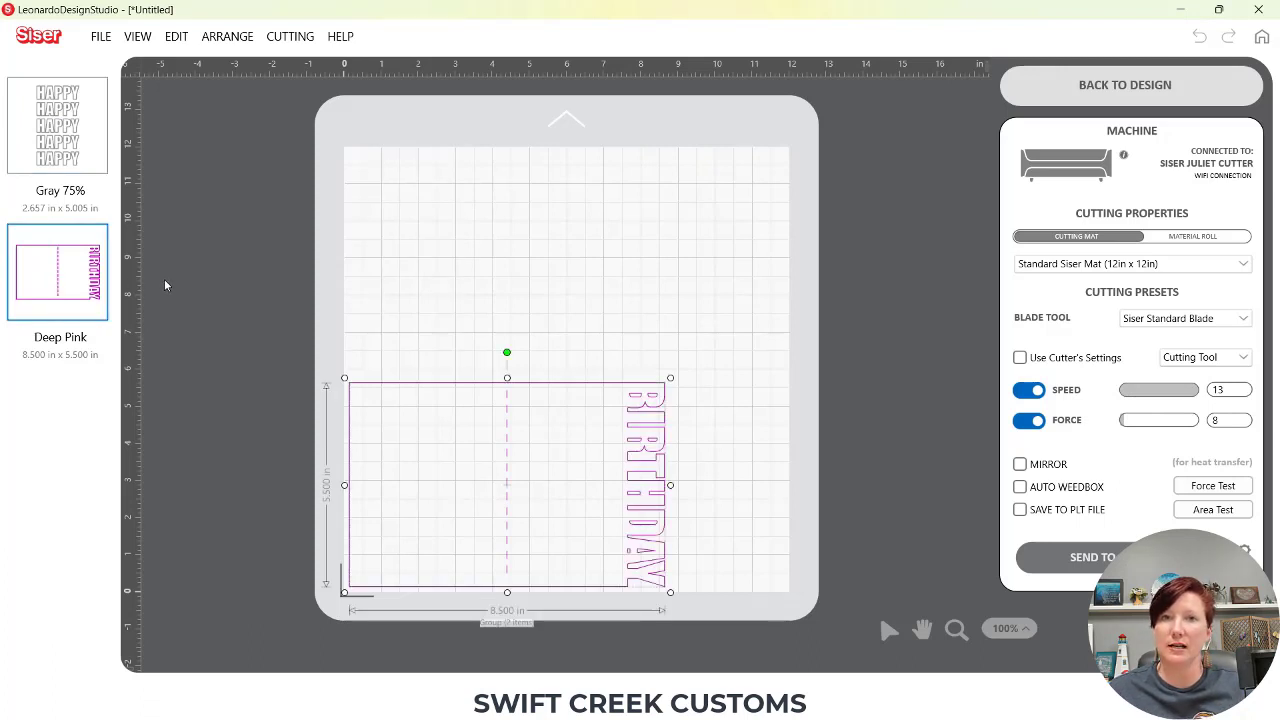
Return to the design and resend all artwork at its current mat/page location without separating it by color
left_click(1052, 90)
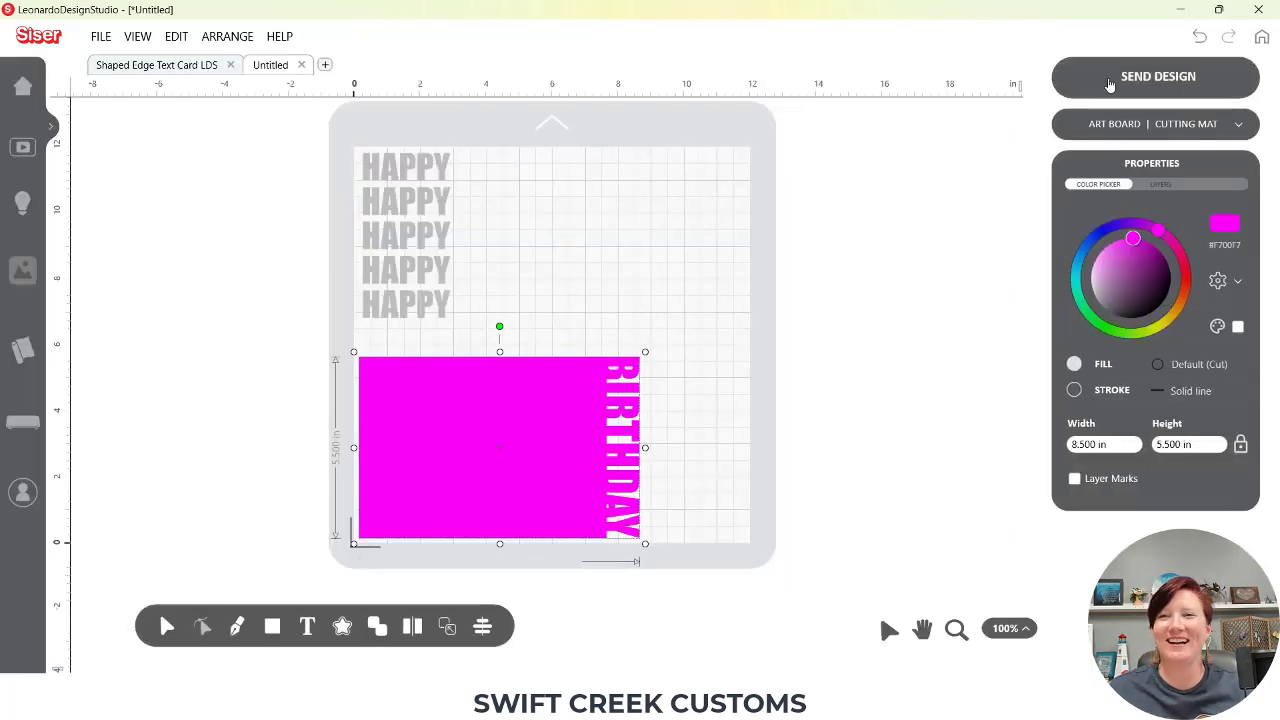
left_click(1090, 84)
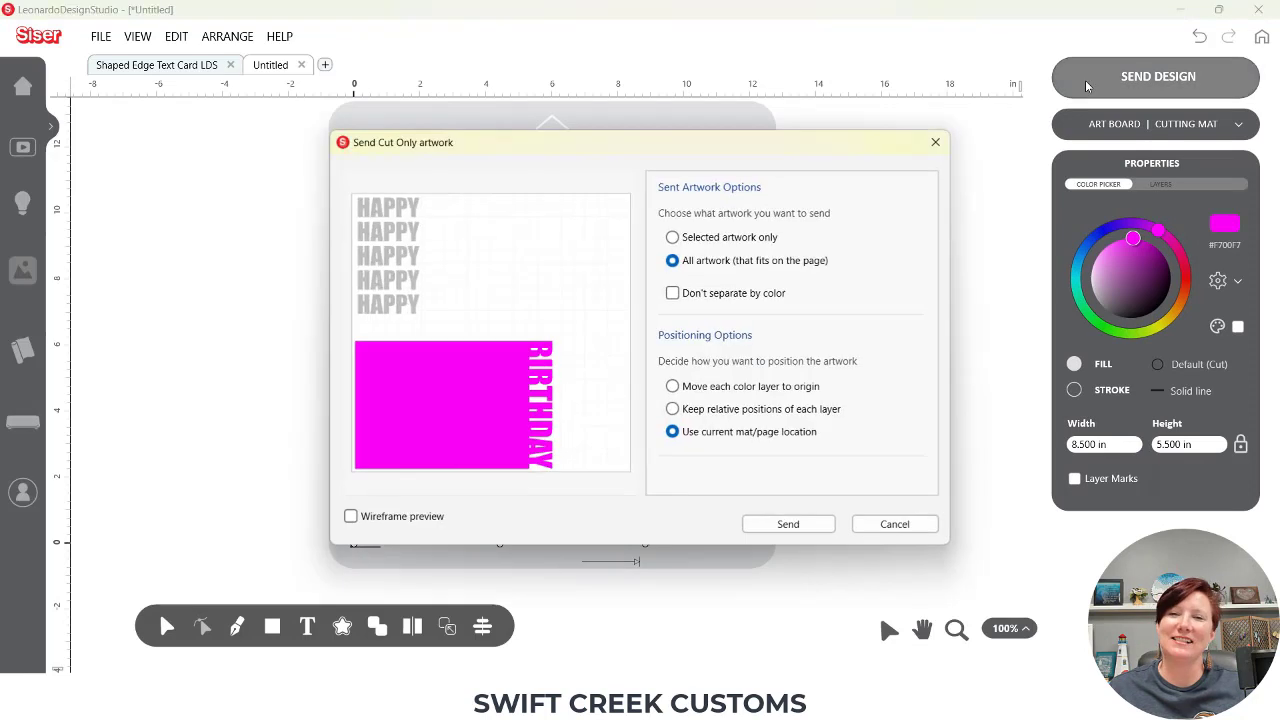
left_click(673, 293)
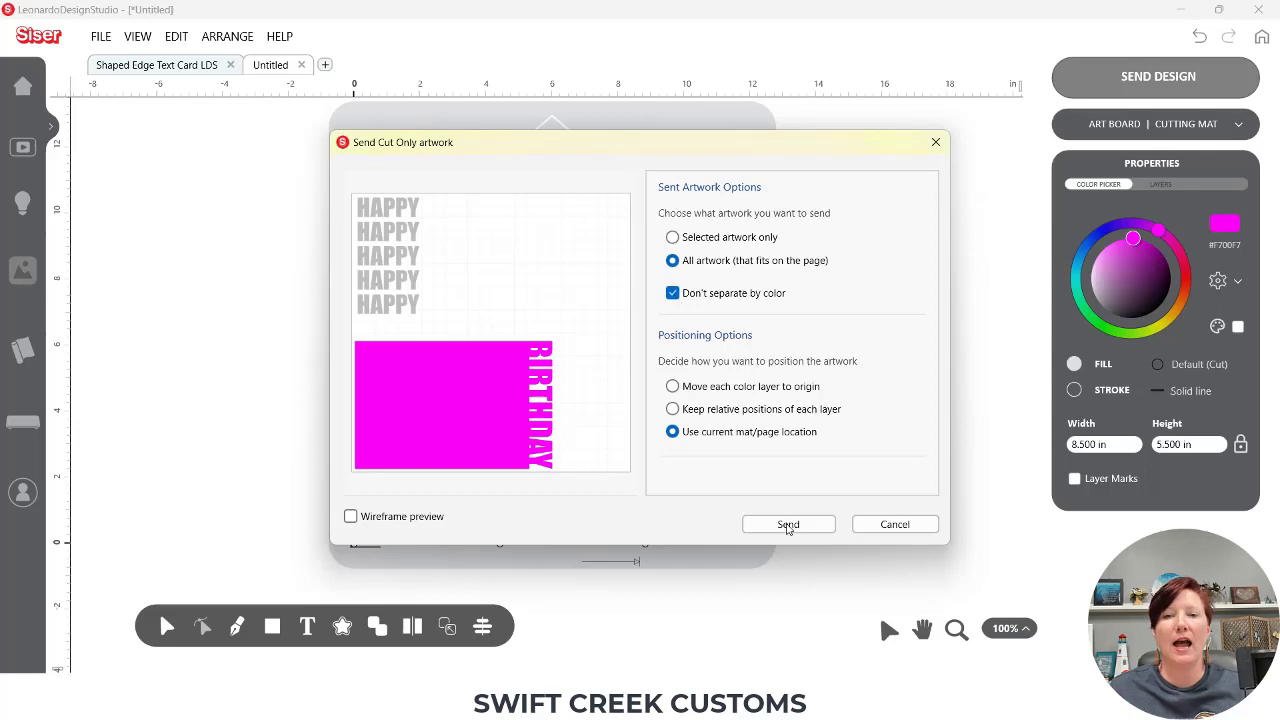
left_click(788, 526)
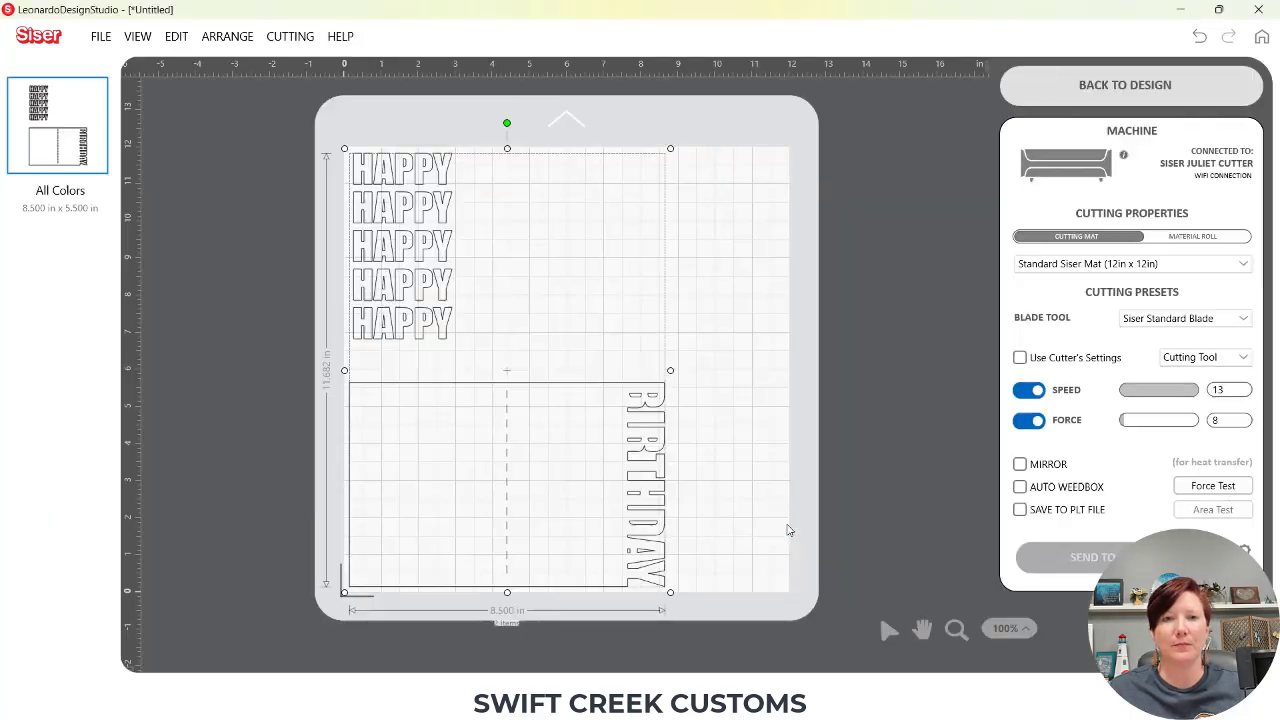